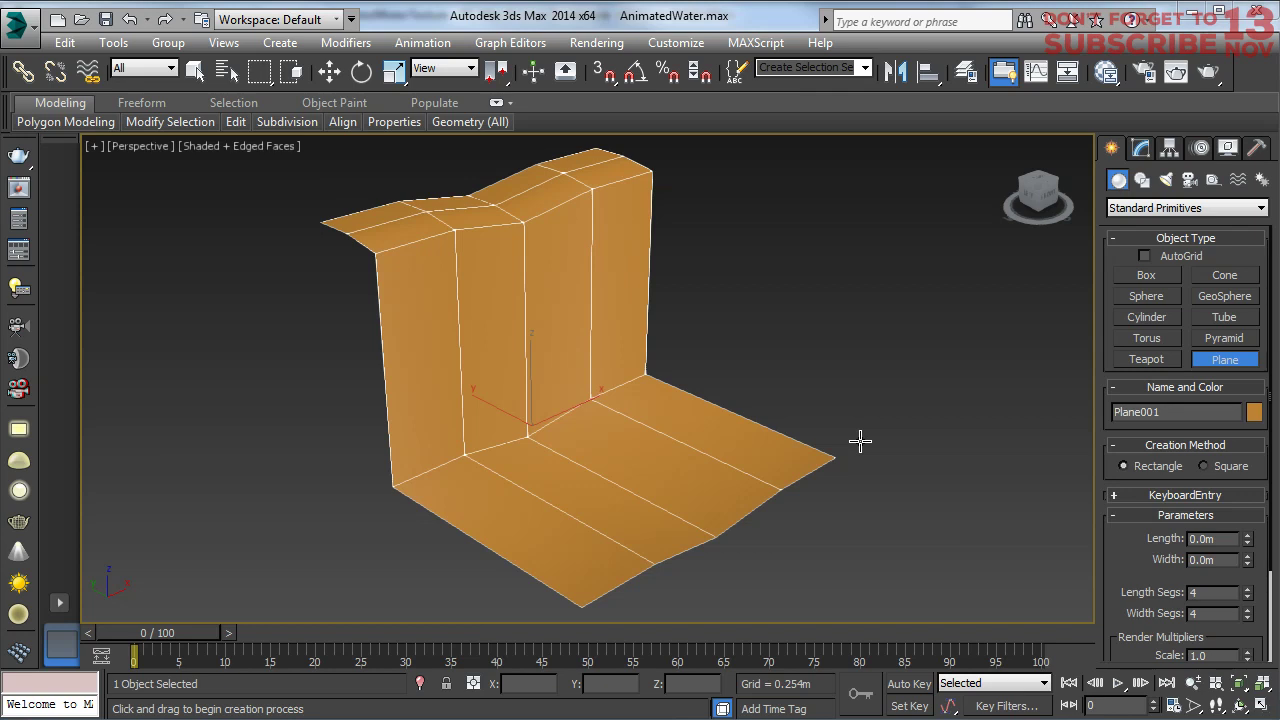
- Draw a new flat plane beside the orange stepped wall
{"action": "middle_click_drag", "start_coordinate": [817, 465], "coordinate": [749, 480]}
{"action": "scroll", "coordinate": [810, 450], "scroll_direction": "up", "scroll_amount": 3}
{"action": "scroll", "coordinate": [820, 449], "scroll_direction": "down", "scroll_amount": 3}
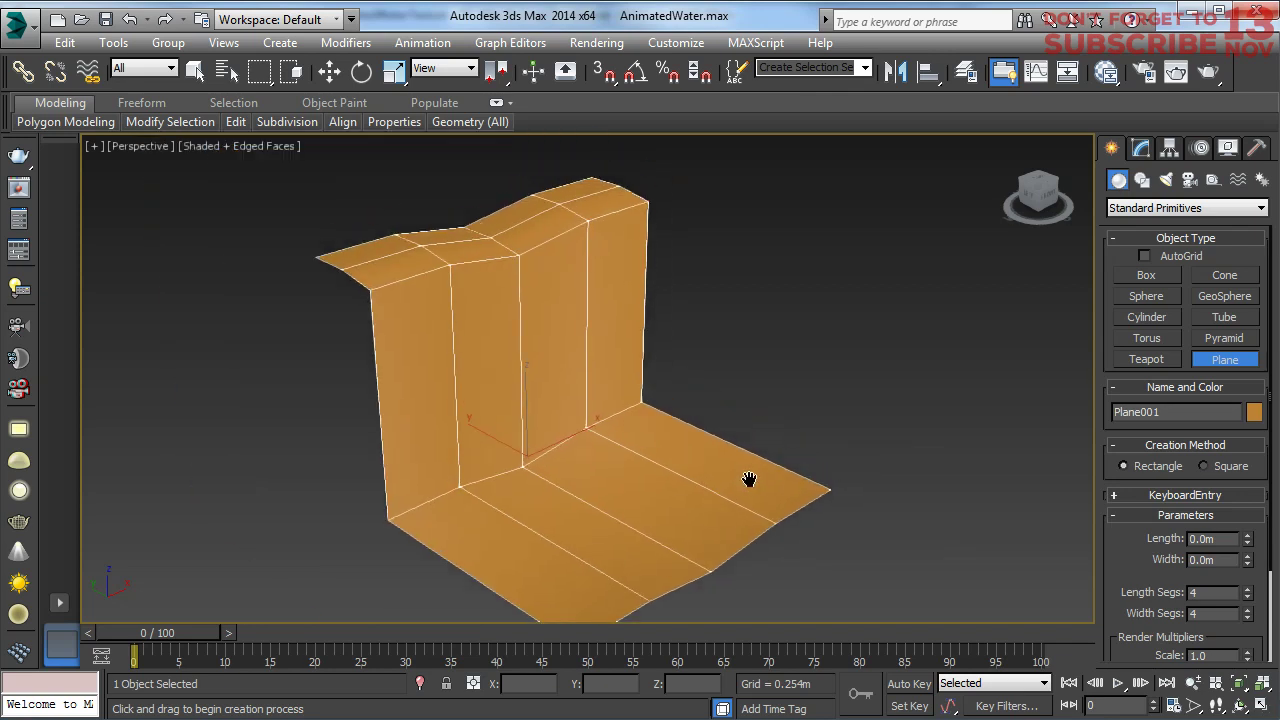
{"action": "scroll", "coordinate": [678, 448], "scroll_direction": "up", "scroll_amount": 4}
{"action": "scroll", "coordinate": [660, 420], "scroll_direction": "down", "scroll_amount": 2}
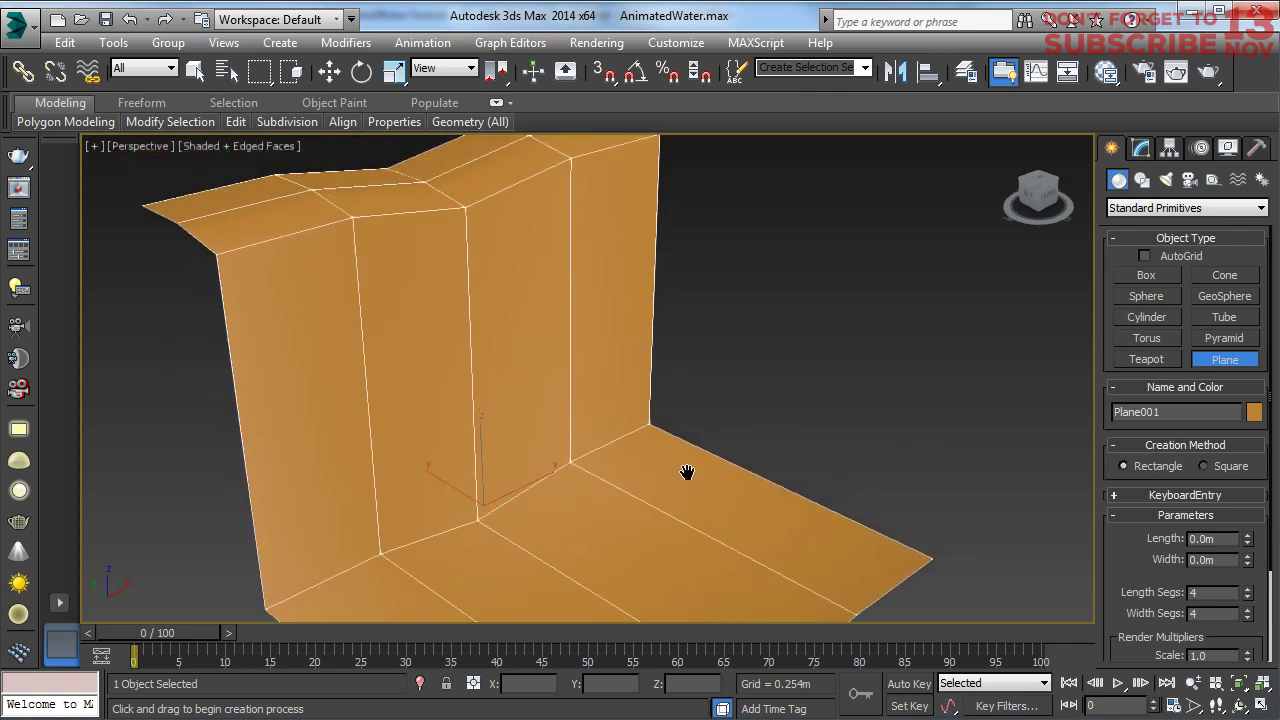
{"action": "scroll", "coordinate": [900, 385], "scroll_direction": "up", "scroll_amount": 2}
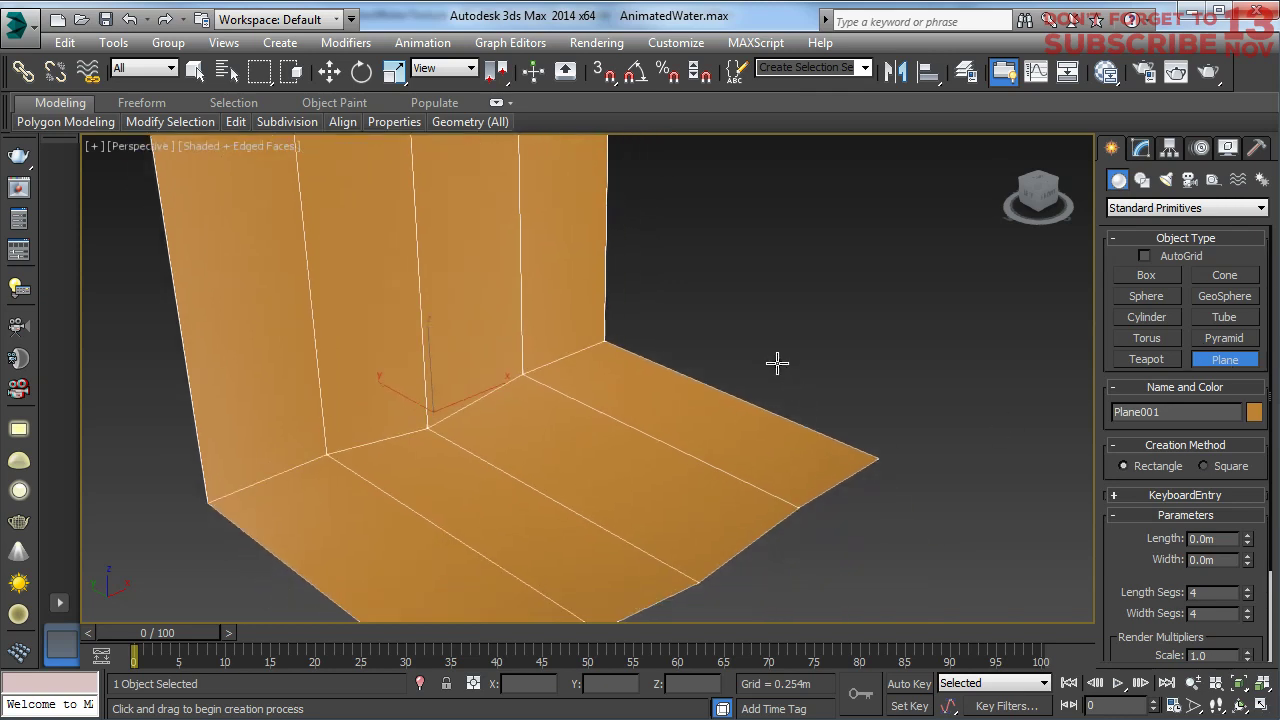
{"action": "scroll", "coordinate": [777, 363], "scroll_direction": "down", "scroll_amount": 2}
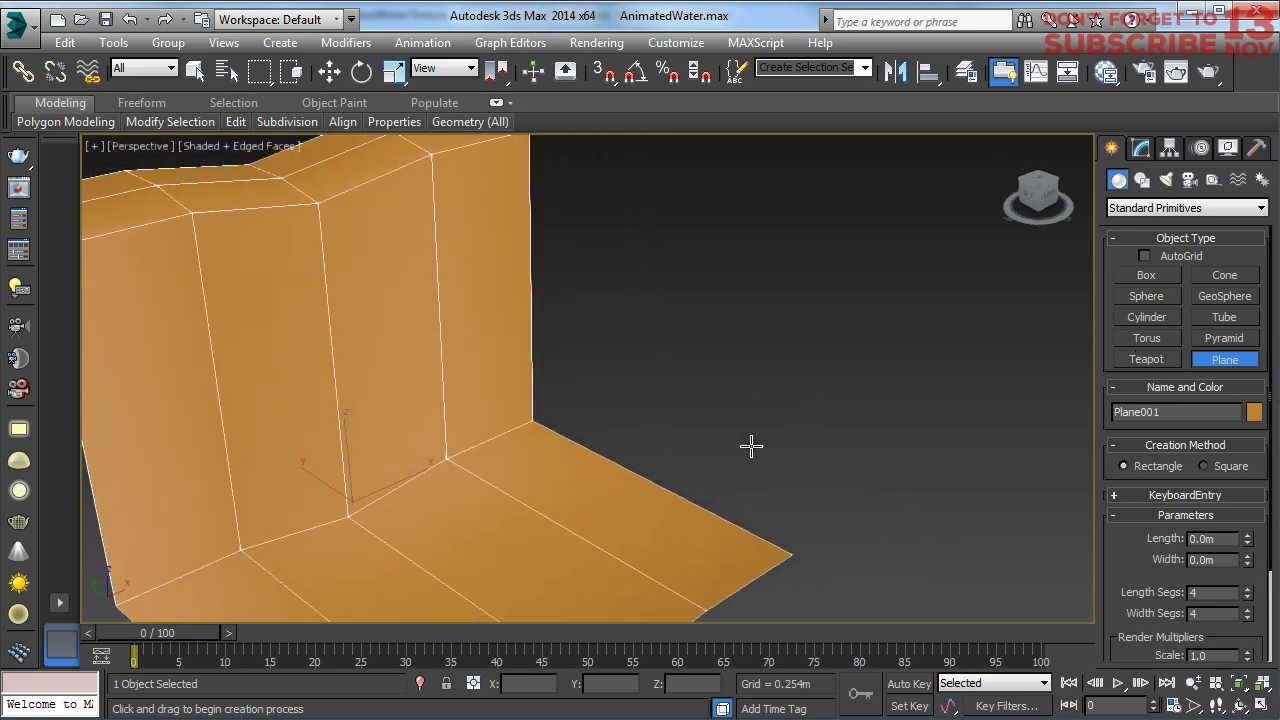
{"action": "scroll", "coordinate": [670, 460], "scroll_direction": "down", "scroll_amount": 3}
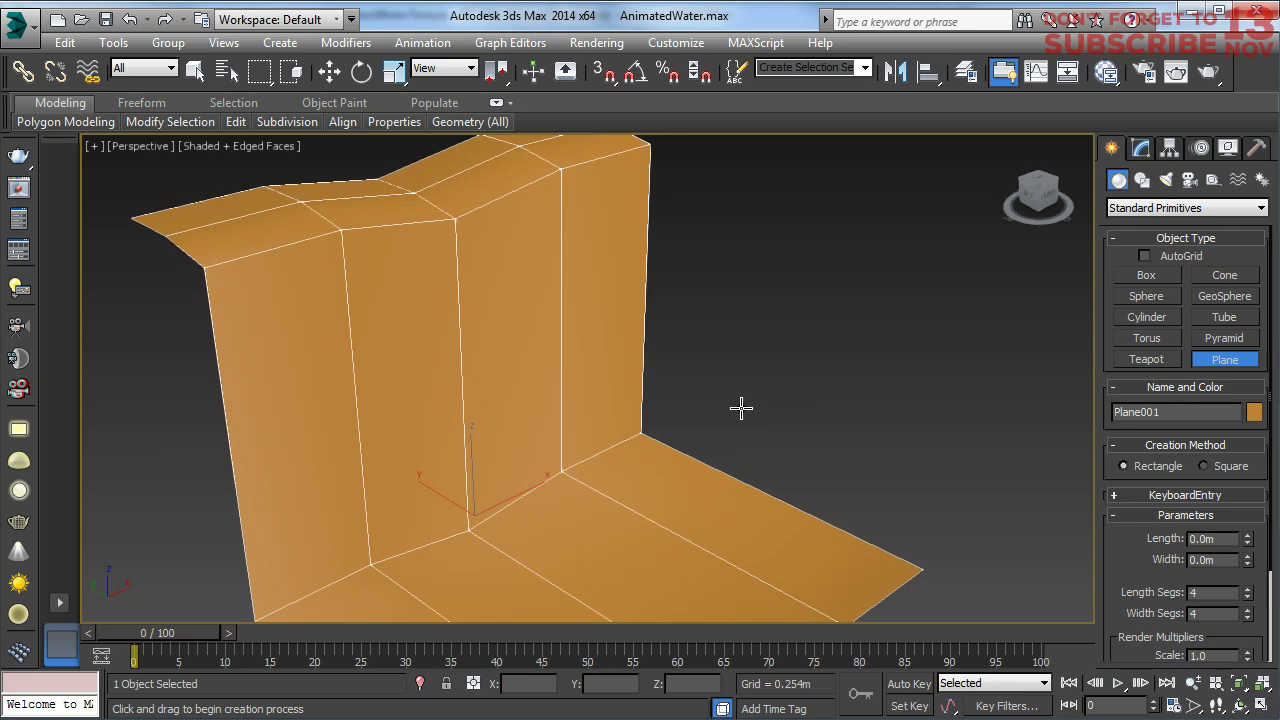
{"action": "left_click_drag", "start_coordinate": [716, 408], "coordinate": [1043, 491]}
{"action": "key", "text": "w"}
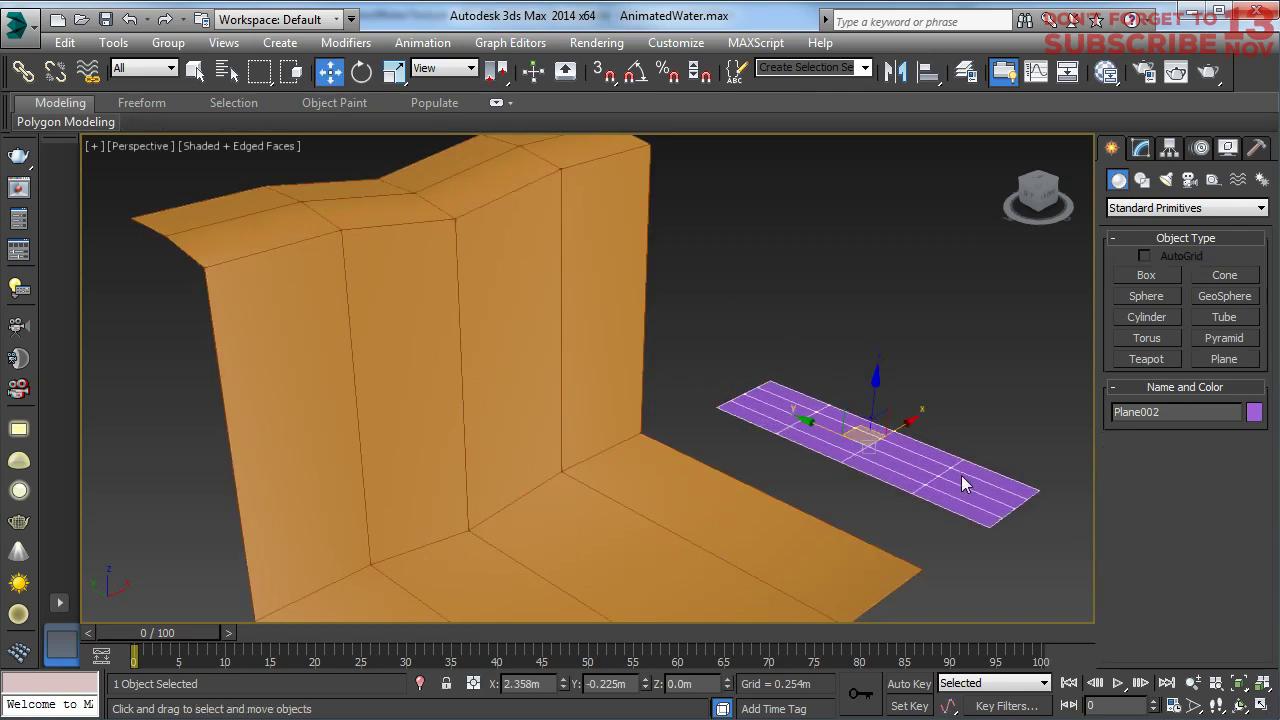
- Set the purple plane's Length Segs and Width Segs to 1
{"action": "left_click", "coordinate": [535, 359]}
{"action": "middle_click_drag", "start_coordinate": [583, 419], "coordinate": [461, 364]}
{"action": "left_click", "coordinate": [774, 422]}
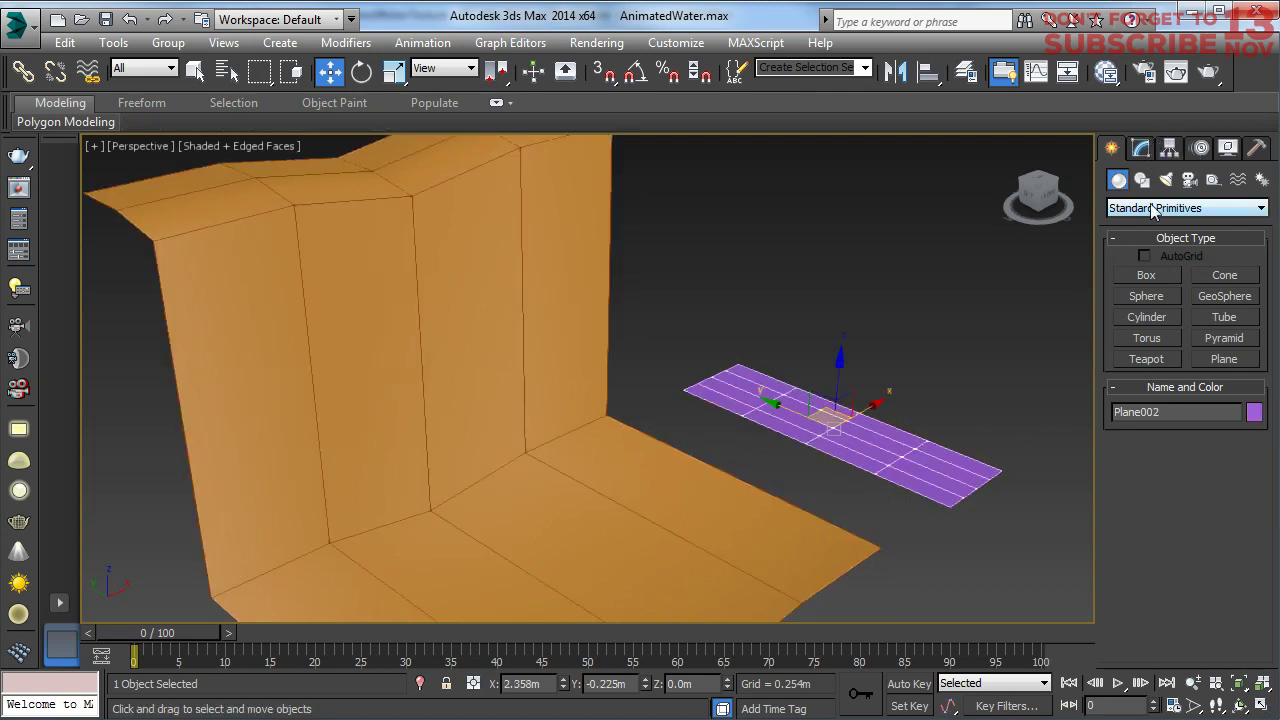
{"action": "left_click", "coordinate": [1141, 148]}
{"action": "right_click", "coordinate": [1248, 438]}
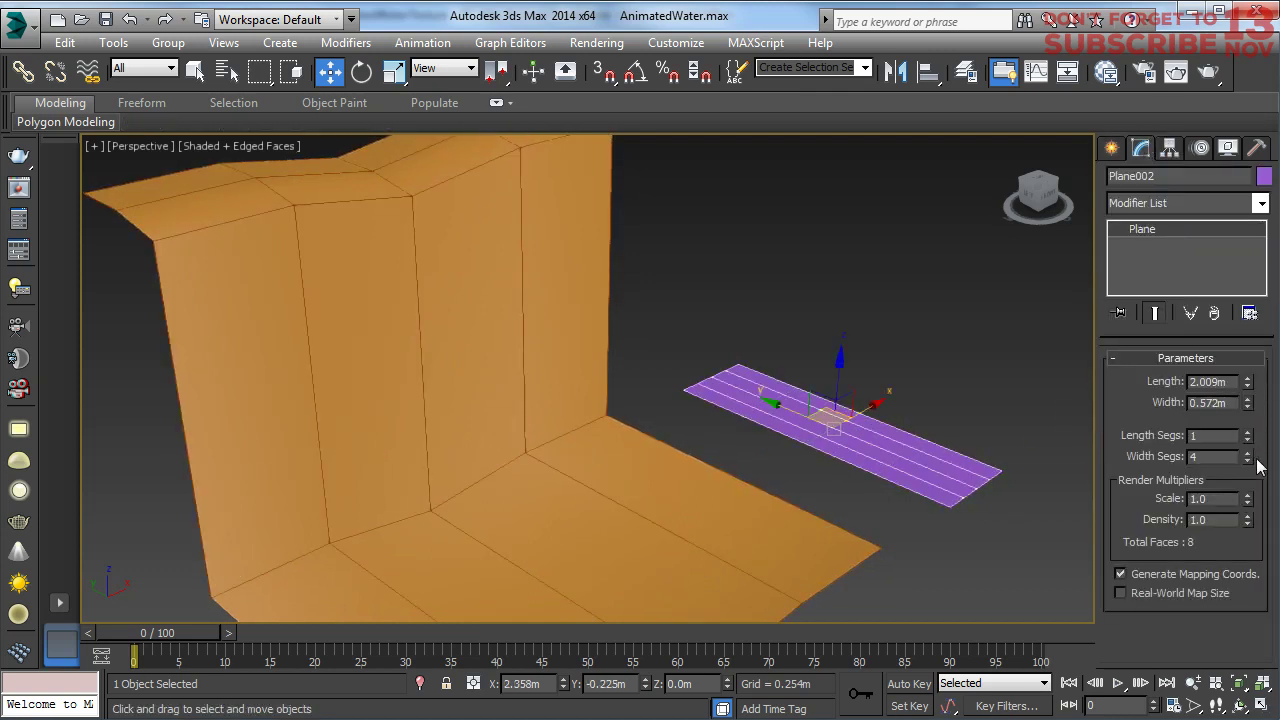
{"action": "right_click", "coordinate": [1248, 459]}
- Move the purple plane up onto the top ledge of the stepped wall
{"action": "left_click_drag", "start_coordinate": [830, 418], "coordinate": [483, 536]}
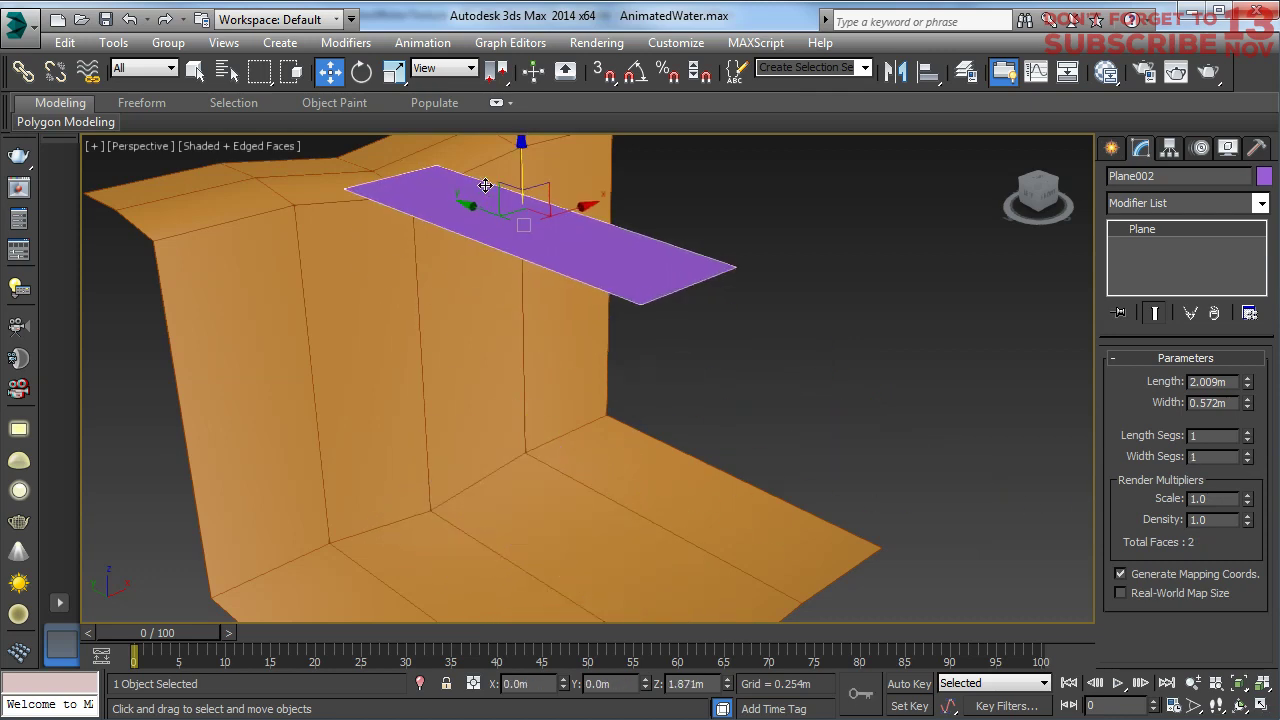
{"action": "middle_click_drag", "start_coordinate": [486, 188], "coordinate": [606, 381], "text": "alt"}
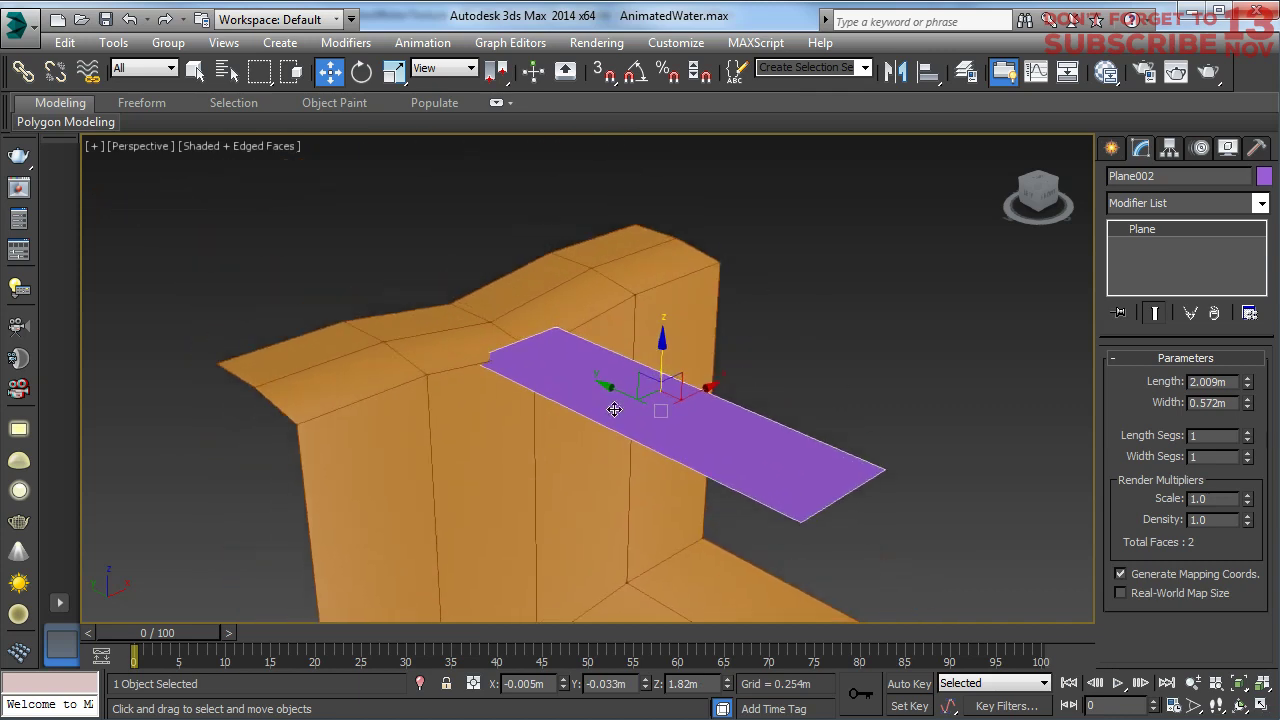
{"action": "mouse_move", "coordinate": [606, 381]}
{"action": "left_mouse_down"}
{"action": "mouse_move", "coordinate": [539, 353]}
{"action": "mouse_move", "coordinate": [572, 352]}
{"action": "mouse_move", "coordinate": [591, 314]}
{"action": "mouse_move", "coordinate": [565, 305]}
{"action": "mouse_move", "coordinate": [535, 335]}
{"action": "left_mouse_up"}
{"action": "right_click", "coordinate": [538, 340]}
- Convert the plane to Editable Poly and select all four of its vertices
{"action": "mouse_move", "coordinate": [708, 520]}
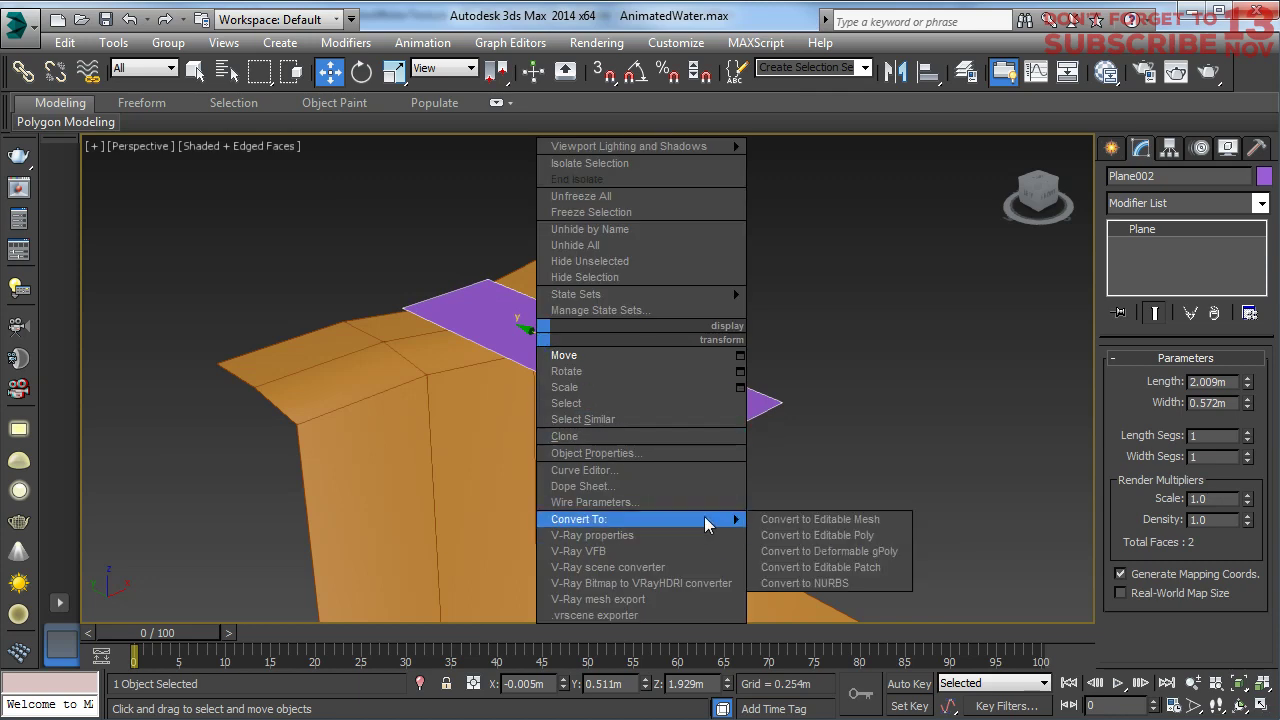
{"action": "left_click", "coordinate": [790, 537]}
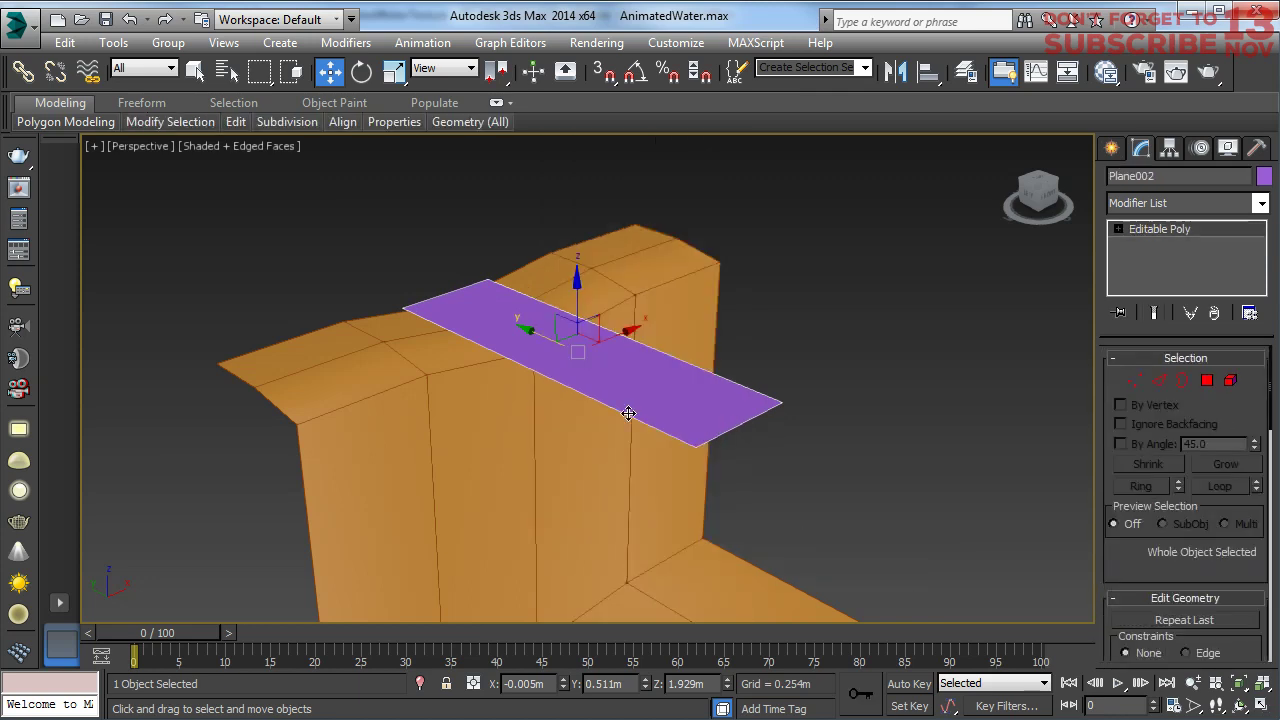
{"action": "left_click", "coordinate": [1134, 380]}
{"action": "left_click_drag", "start_coordinate": [857, 514], "coordinate": [82, 130]}
- Scale the vertices outward to span the wall top, then raise the plane slightly
{"action": "right_click", "coordinate": [430, 338]}
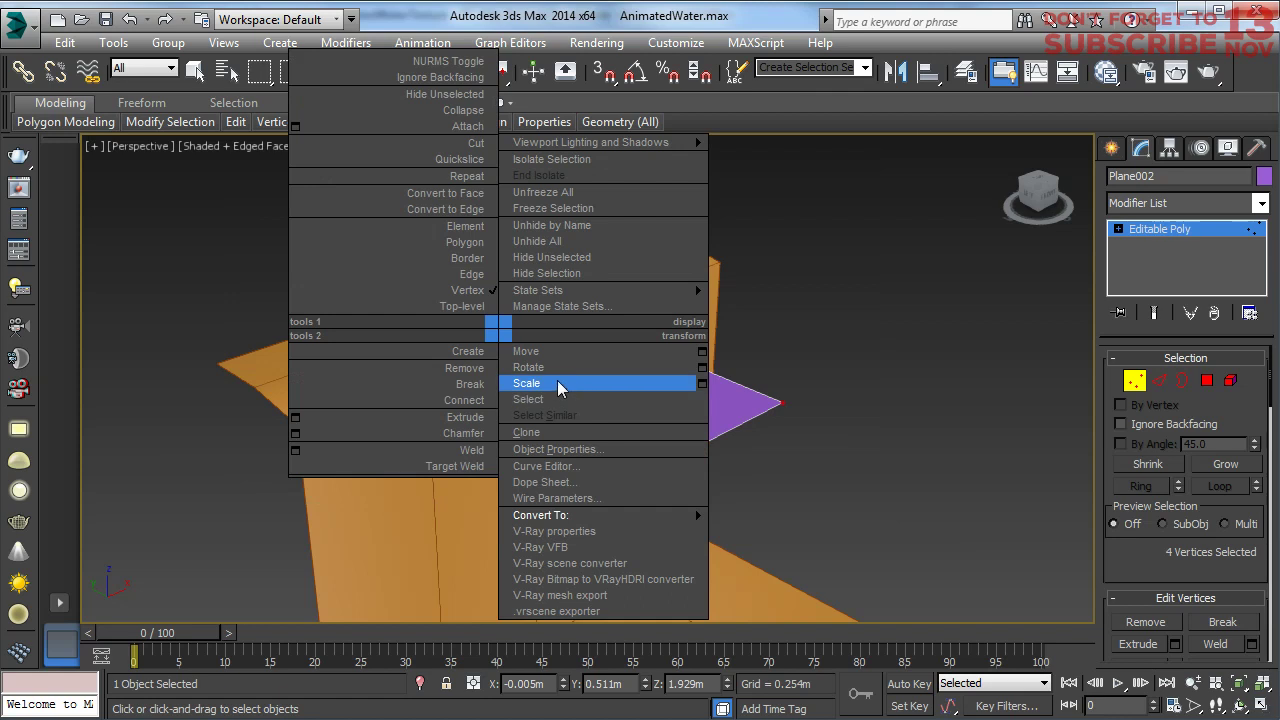
{"action": "left_click", "coordinate": [560, 383]}
{"action": "left_click_drag", "start_coordinate": [520, 376], "coordinate": [454, 429]}
{"action": "right_click", "coordinate": [535, 388]}
{"action": "left_click", "coordinate": [583, 409]}
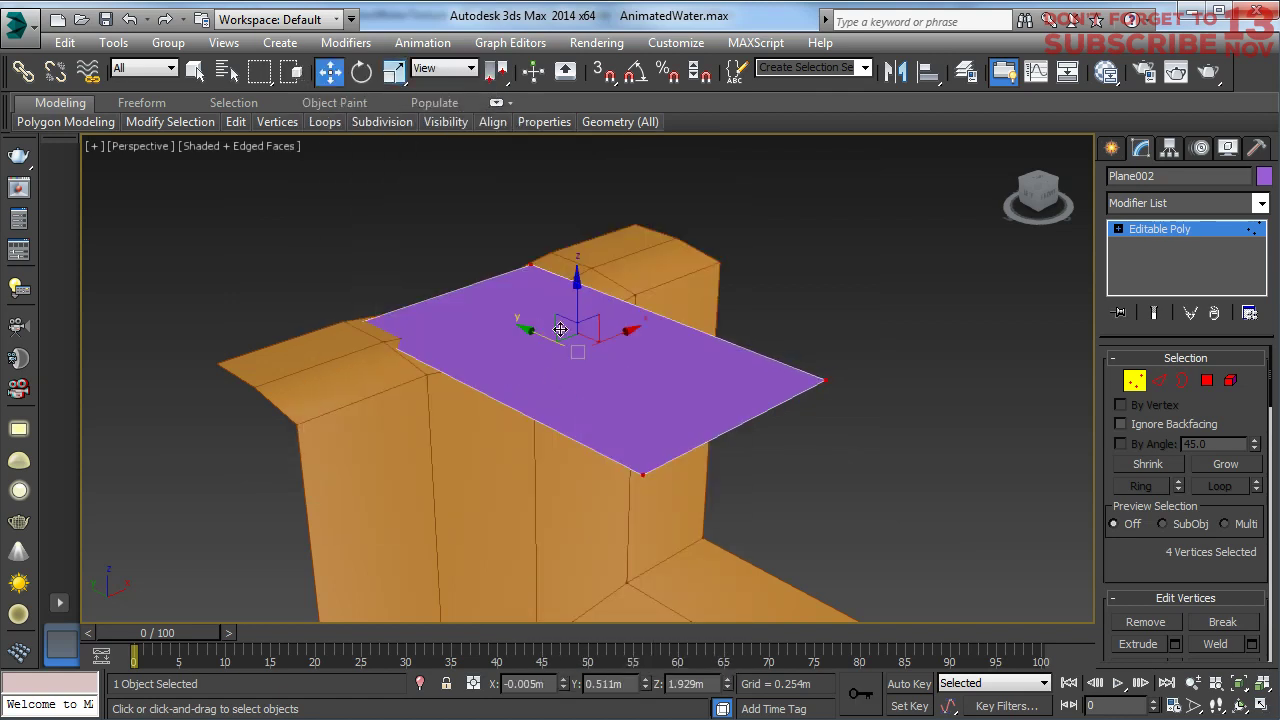
{"action": "left_click", "coordinate": [1134, 380]}
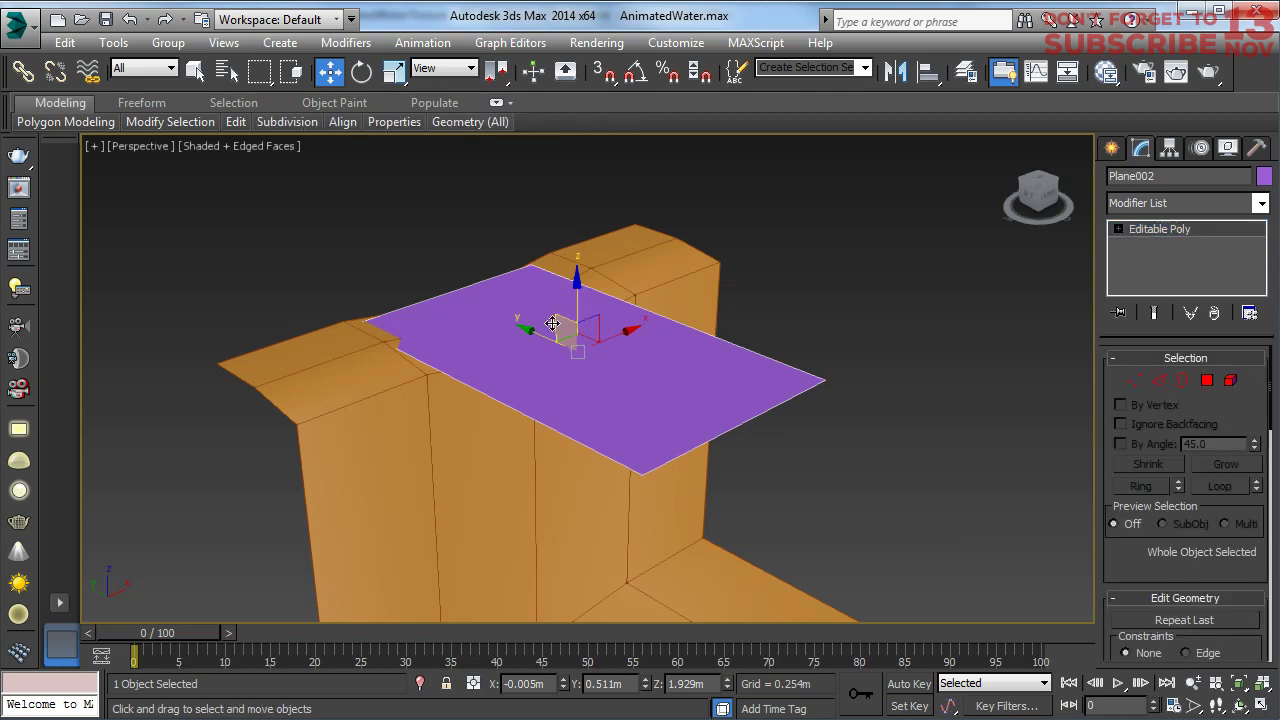
{"action": "left_click_drag", "start_coordinate": [553, 323], "coordinate": [584, 334]}
- Extrude new strips from the plane's front edge along the wall top
{"action": "key", "text": "2"}
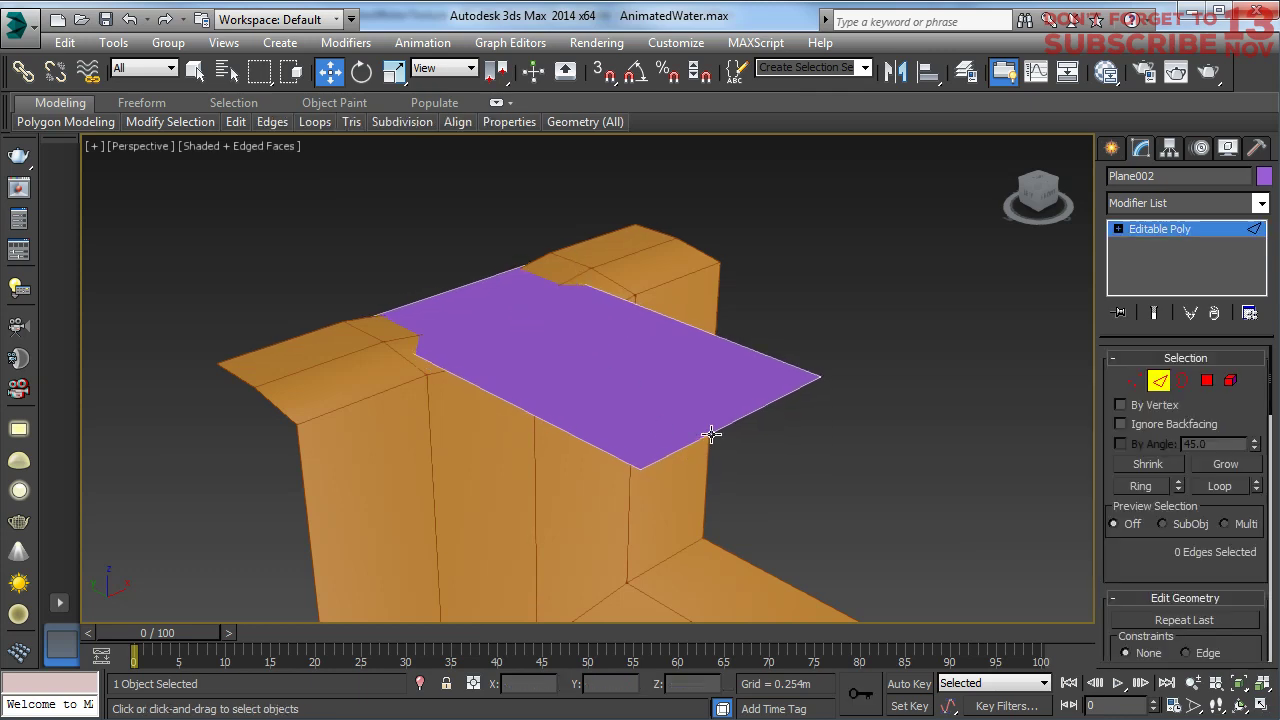
{"action": "left_click", "coordinate": [709, 441]}
{"action": "left_click_drag", "start_coordinate": [703, 408], "coordinate": [506, 359]}
{"action": "scroll", "coordinate": [506, 359], "scroll_direction": "up", "scroll_amount": 4}
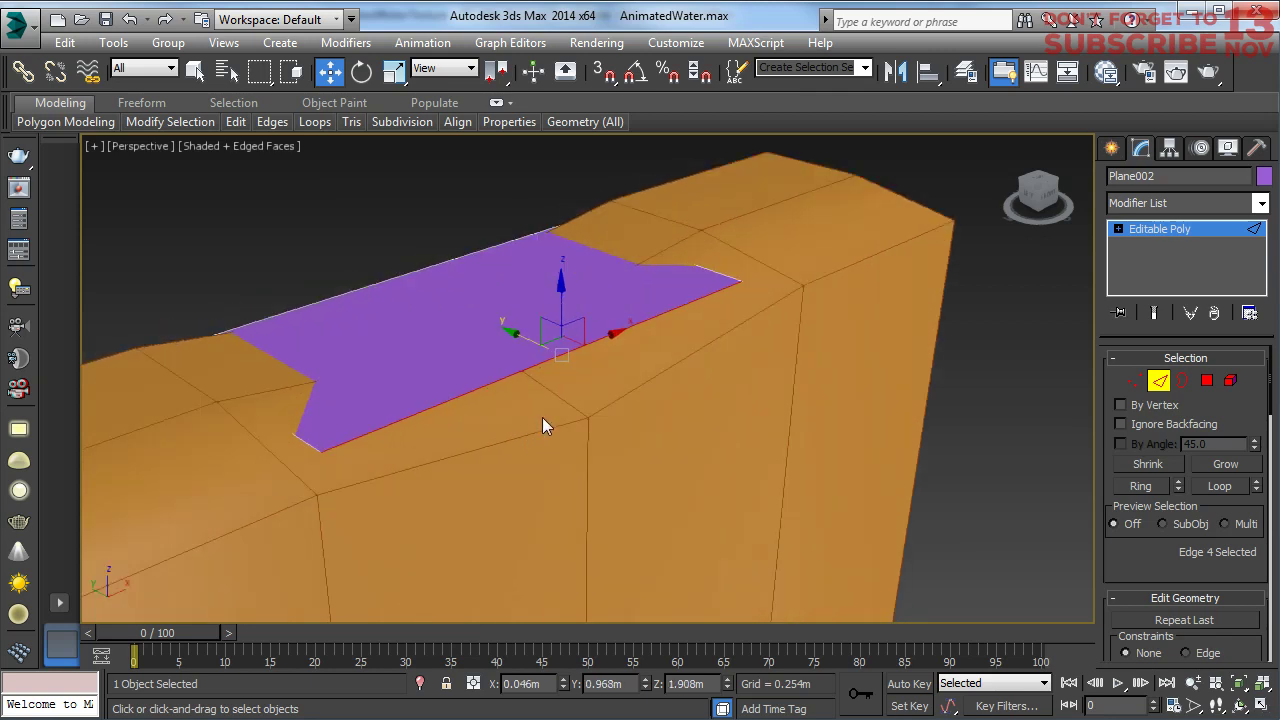
{"action": "left_click_drag", "start_coordinate": [538, 333], "coordinate": [567, 362], "text": "shift"}
{"action": "scroll", "coordinate": [549, 383], "scroll_direction": "down", "scroll_amount": 5}
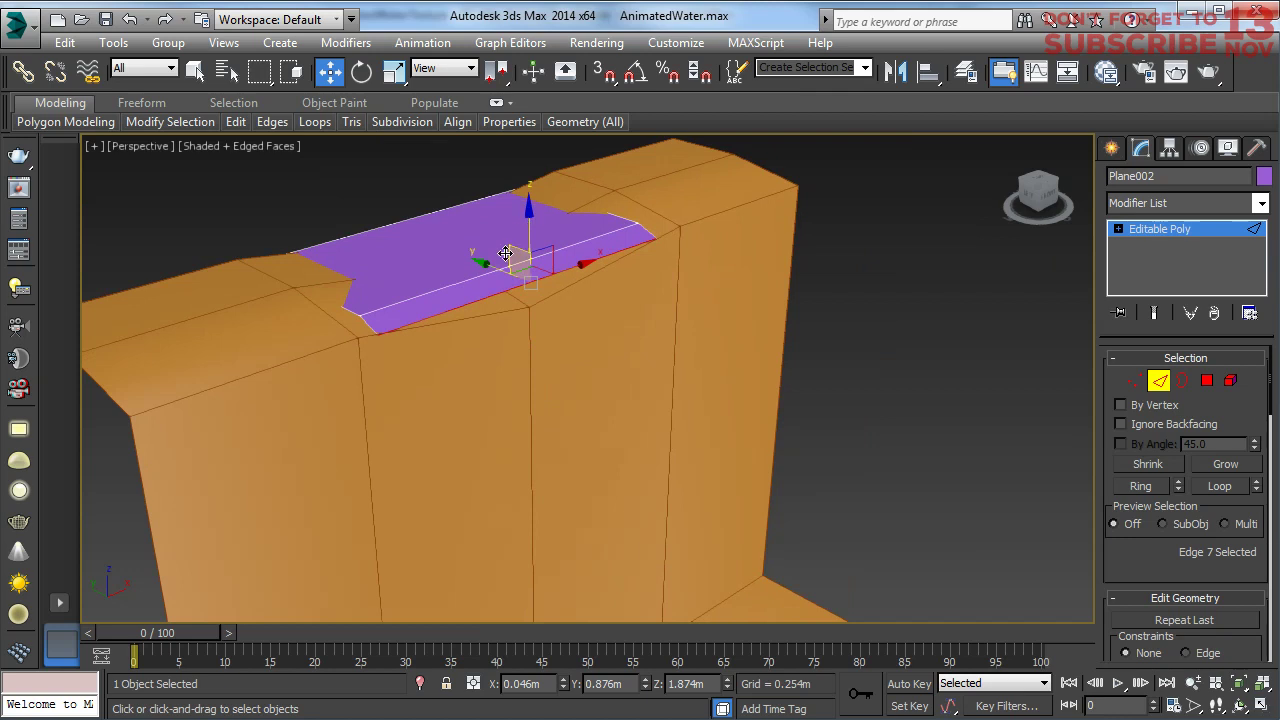
{"action": "mouse_move", "coordinate": [520, 262]}
{"action": "left_mouse_down", "text": "shift"}
{"action": "mouse_move", "coordinate": [552, 290]}
{"action": "mouse_move", "coordinate": [525, 274]}
{"action": "left_mouse_up", "text": "shift"}
{"action": "middle_click_drag", "start_coordinate": [565, 400], "coordinate": [500, 309]}
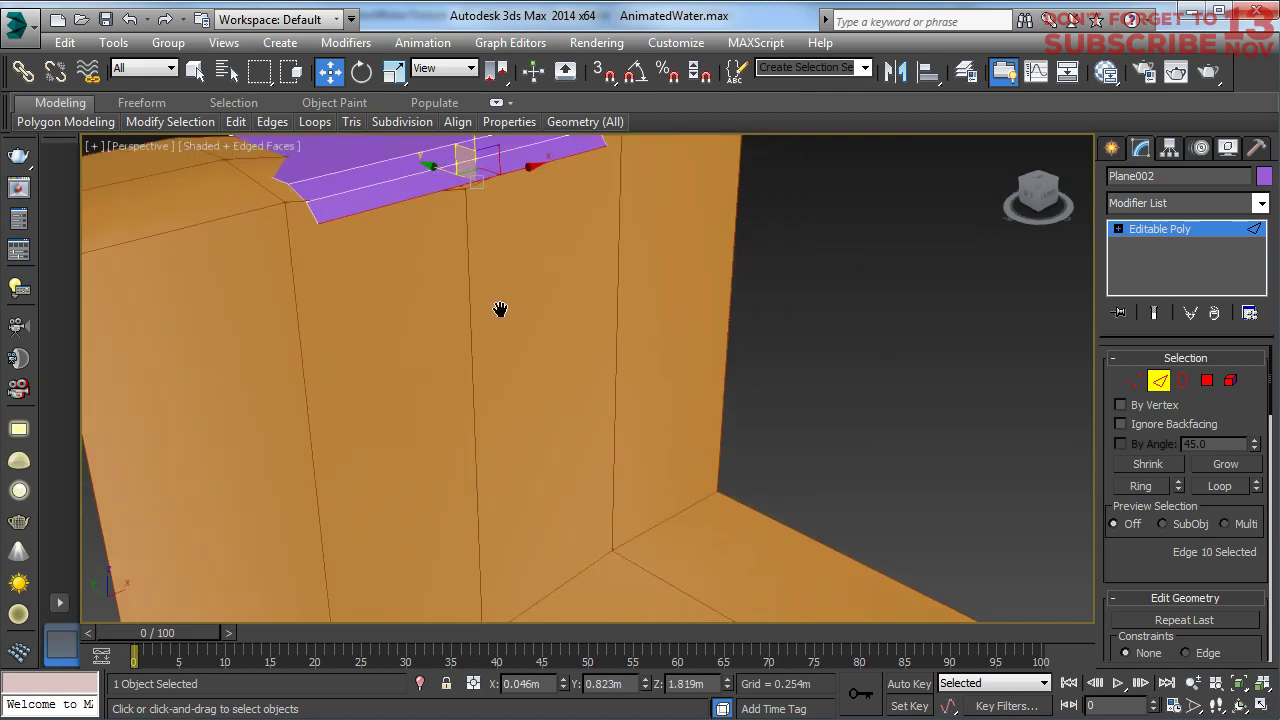
- Extrude the strip down the wall face and bring its bottom edge onto the floor
{"action": "left_click_drag", "start_coordinate": [460, 147], "coordinate": [474, 597], "text": "shift"}
{"action": "middle_click_drag", "start_coordinate": [474, 597], "coordinate": [449, 354]}
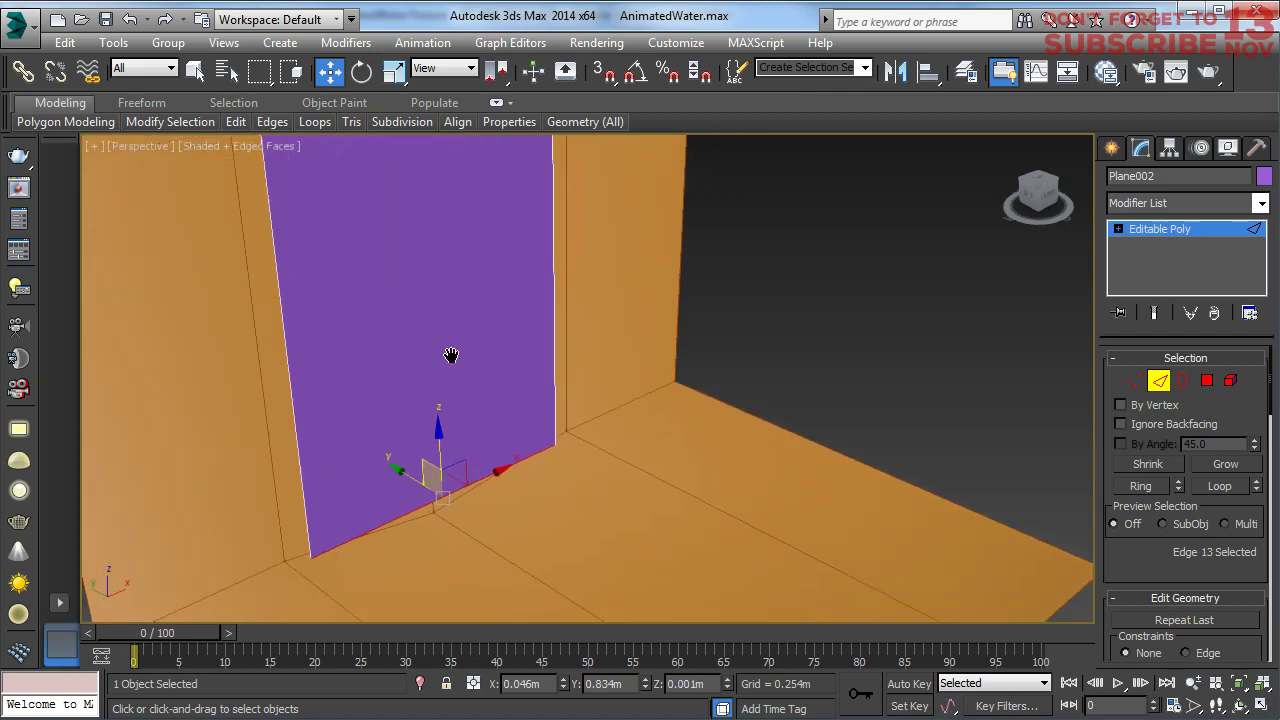
{"action": "middle_click_drag", "start_coordinate": [463, 441], "coordinate": [482, 544]}
{"action": "scroll", "coordinate": [443, 486], "scroll_direction": "down", "scroll_amount": 3}
{"action": "scroll", "coordinate": [460, 486], "scroll_direction": "up", "scroll_amount": 3}
{"action": "middle_click_drag", "start_coordinate": [457, 486], "coordinate": [447, 407]}
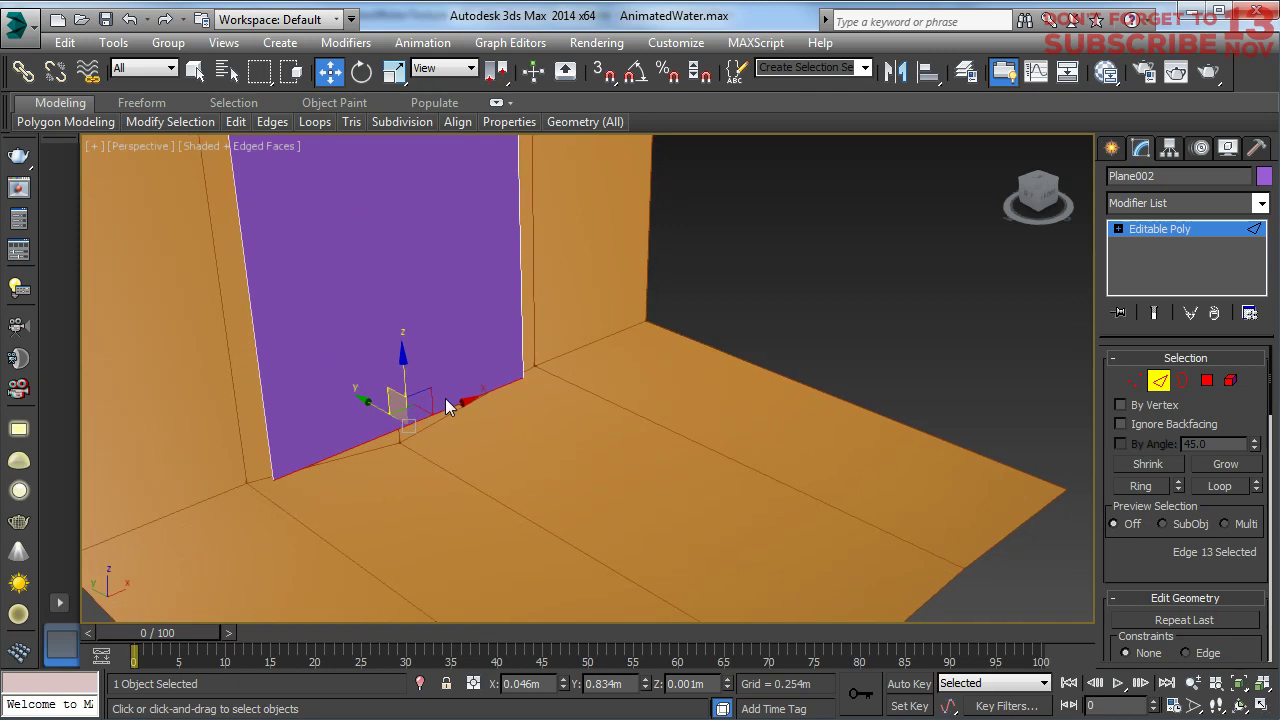
{"action": "left_click_drag", "start_coordinate": [366, 397], "coordinate": [805, 646]}
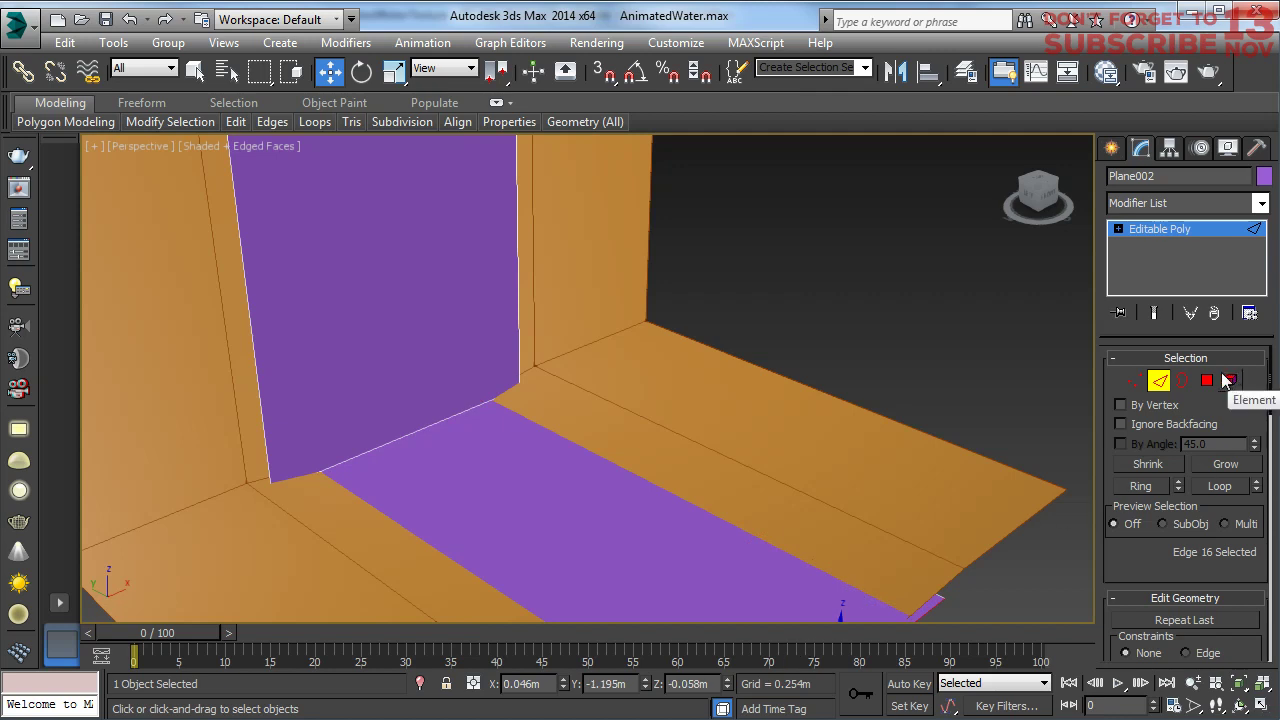
- Check the floor polygons of the strip, review the whole waterfall, and clear the selection
{"action": "left_click", "coordinate": [1207, 380]}
{"action": "left_click", "coordinate": [541, 558]}
{"action": "middle_click_drag", "start_coordinate": [585, 470], "coordinate": [601, 493], "text": "alt"}
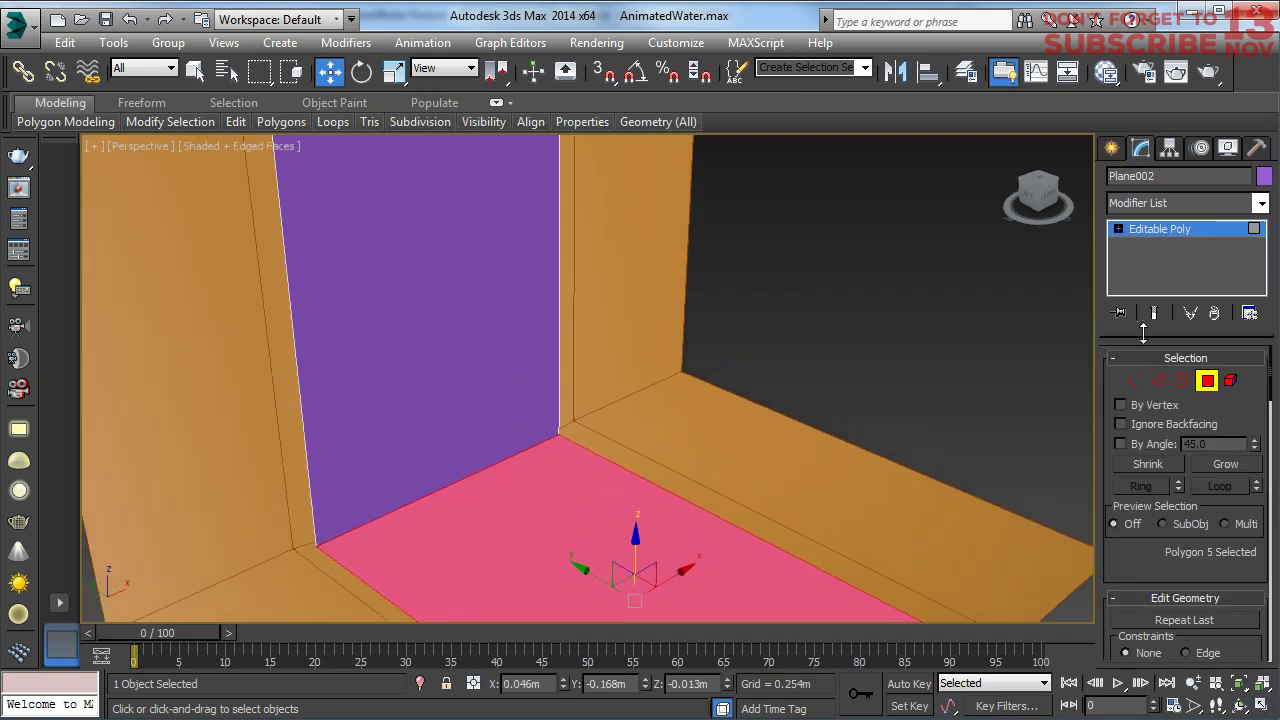
{"action": "key", "text": "ctrl+d"}
{"action": "middle_click_drag", "start_coordinate": [711, 431], "coordinate": [665, 448], "text": "alt"}
{"action": "scroll", "coordinate": [665, 448], "scroll_direction": "down", "scroll_amount": 3}
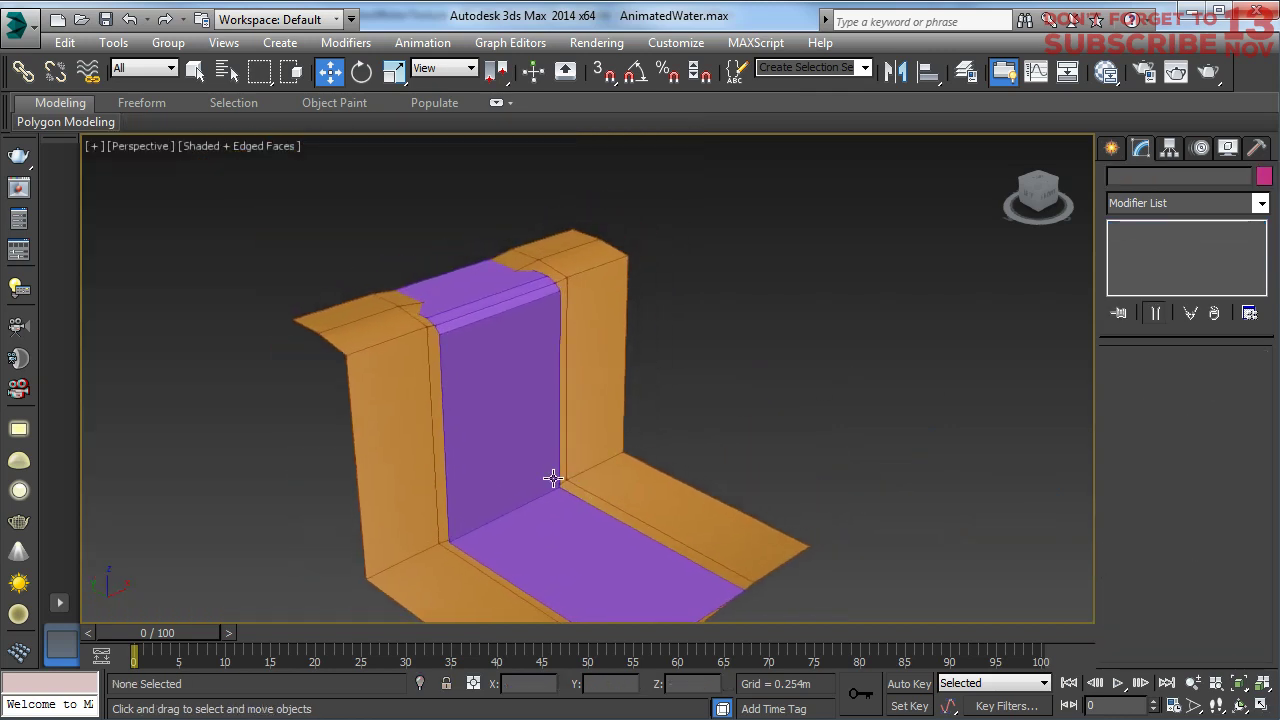
{"action": "left_click", "coordinate": [366, 396]}
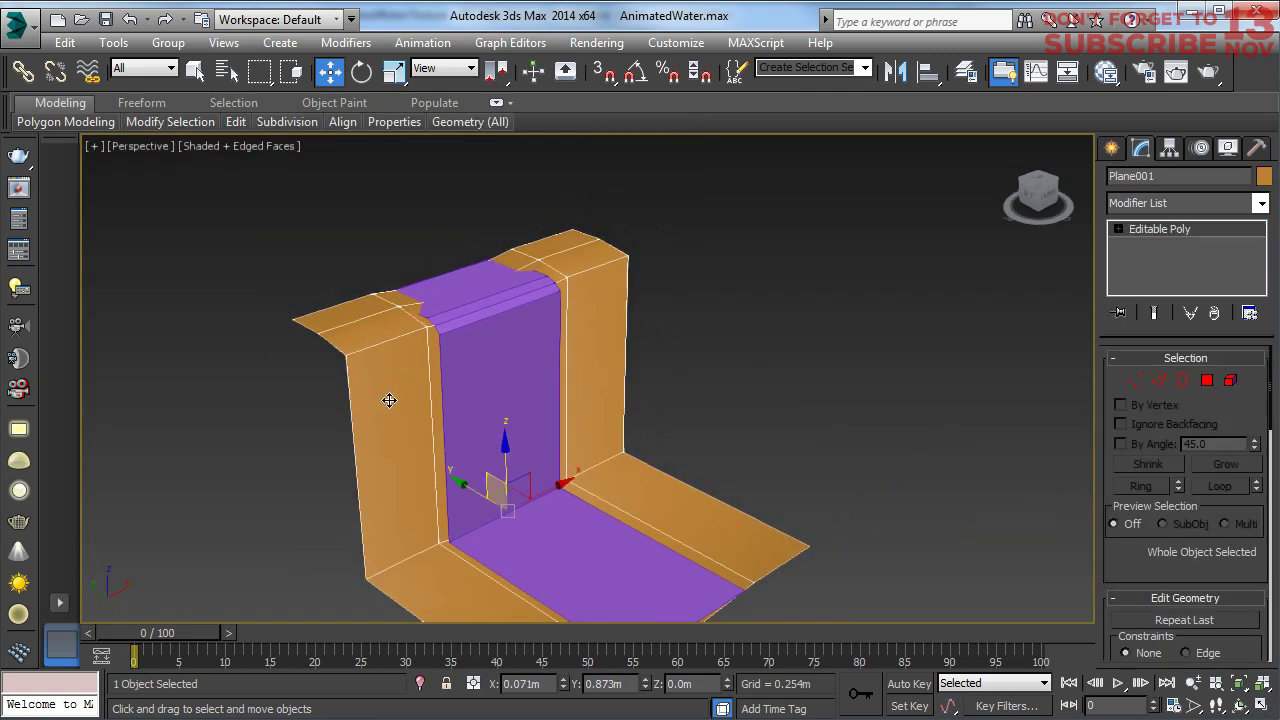
{"action": "left_click", "coordinate": [506, 350]}
{"action": "left_click", "coordinate": [745, 445]}
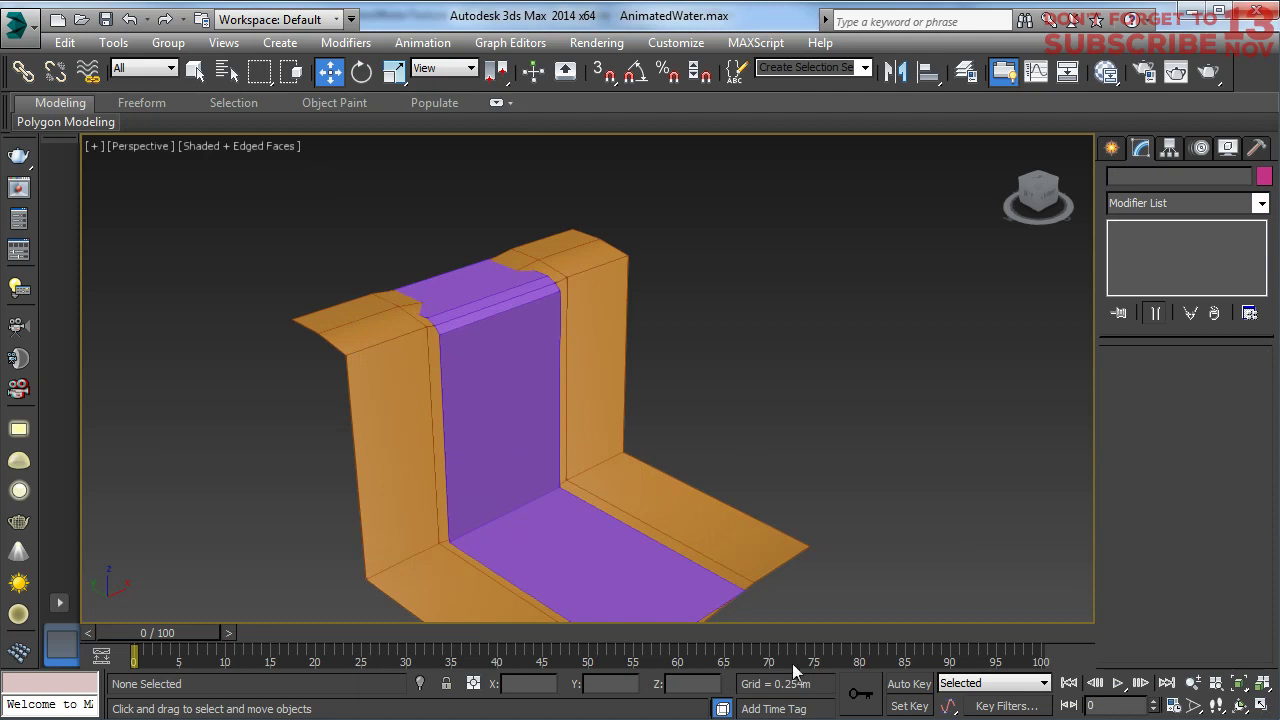
- Drag water.jpg from the AnimatedWaterTexture folder onto the waterfall plane
{"action": "key", "text": "alt+Tab"}
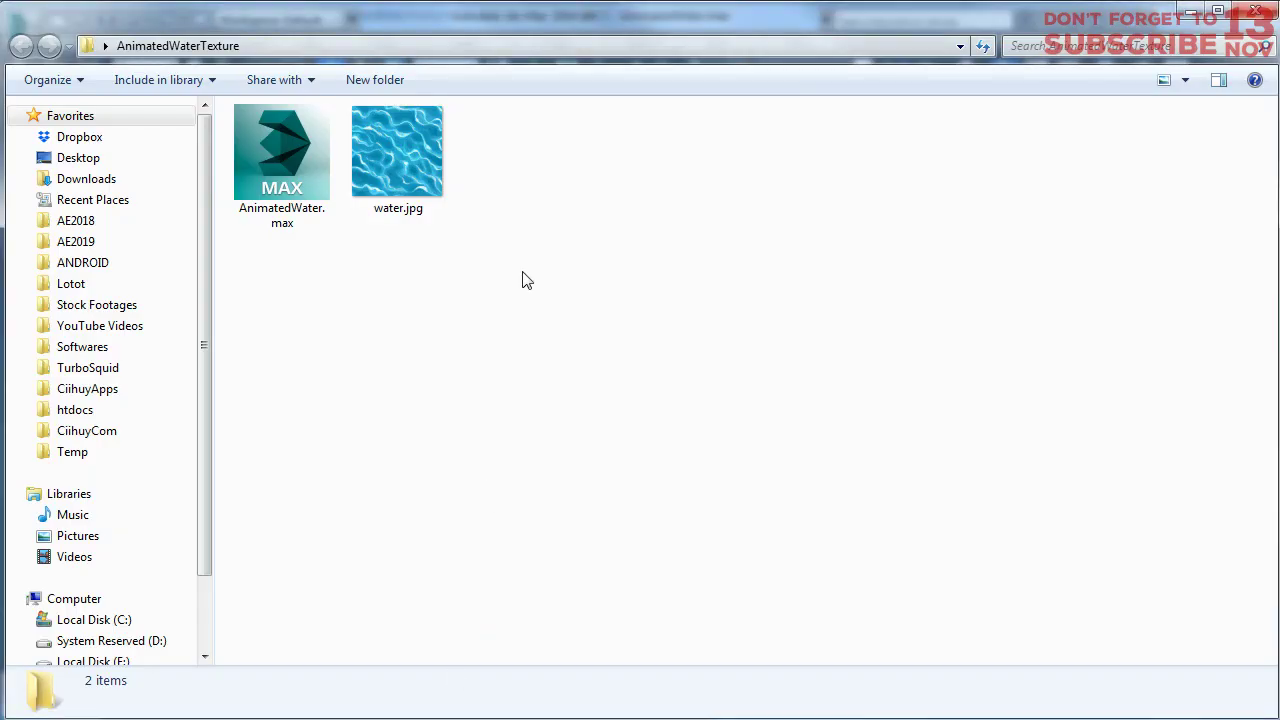
{"action": "double_click", "coordinate": [583, 15]}
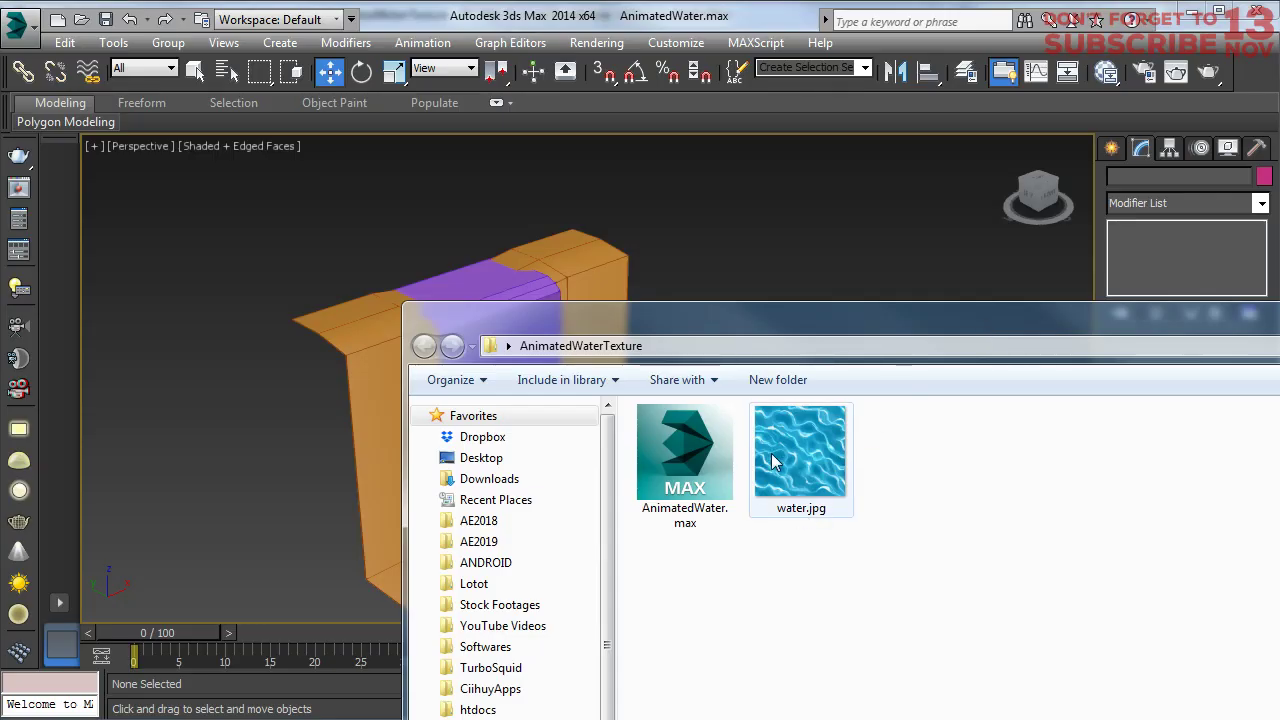
{"action": "left_click_drag", "start_coordinate": [771, 453], "coordinate": [506, 285]}
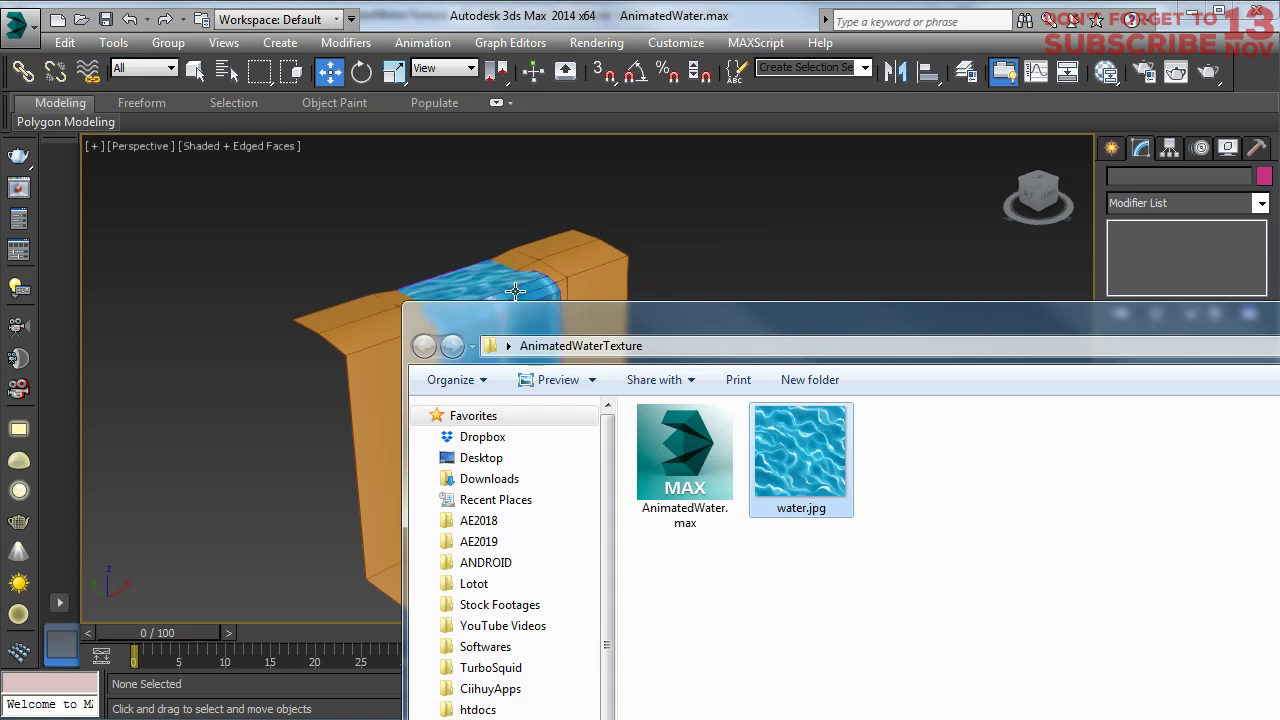
{"action": "left_click", "coordinate": [686, 243]}
{"action": "scroll", "coordinate": [523, 294], "scroll_direction": "up", "scroll_amount": 3}
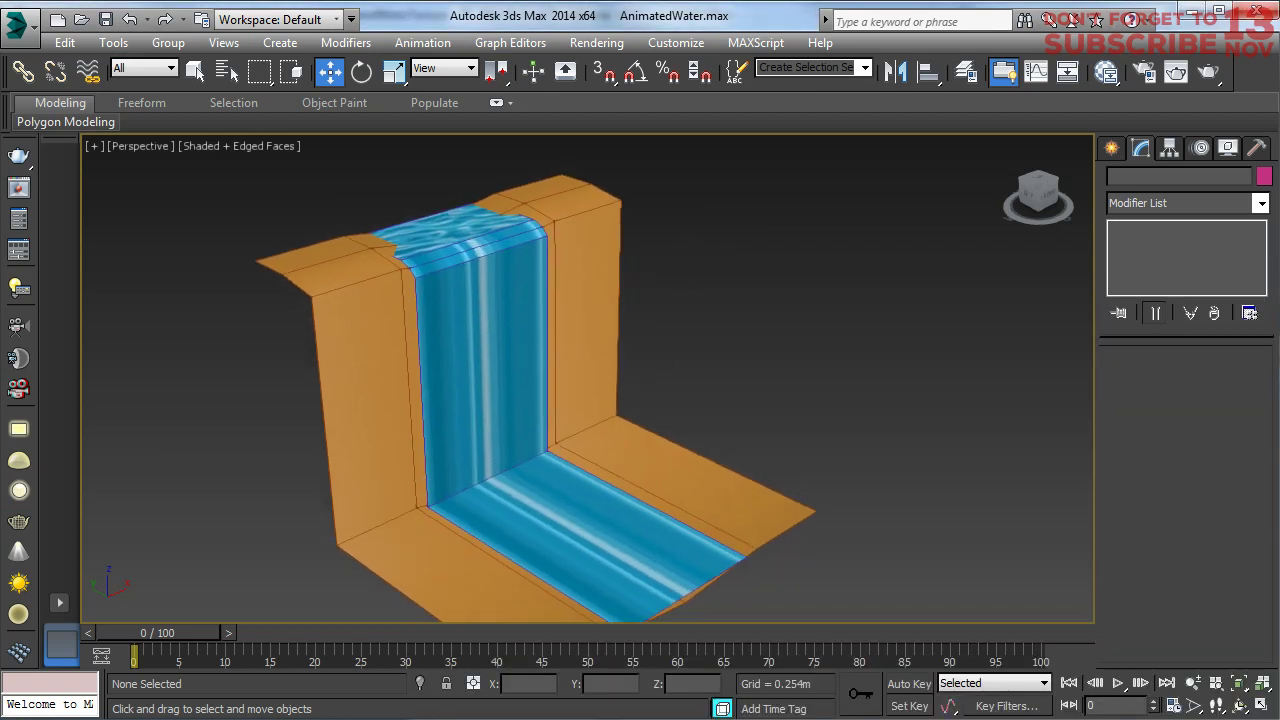
- Add a UVW Map modifier to the waterfall plane Plane002
{"action": "middle_click_drag", "start_coordinate": [539, 258], "coordinate": [506, 271]}
{"action": "left_click", "coordinate": [457, 274]}
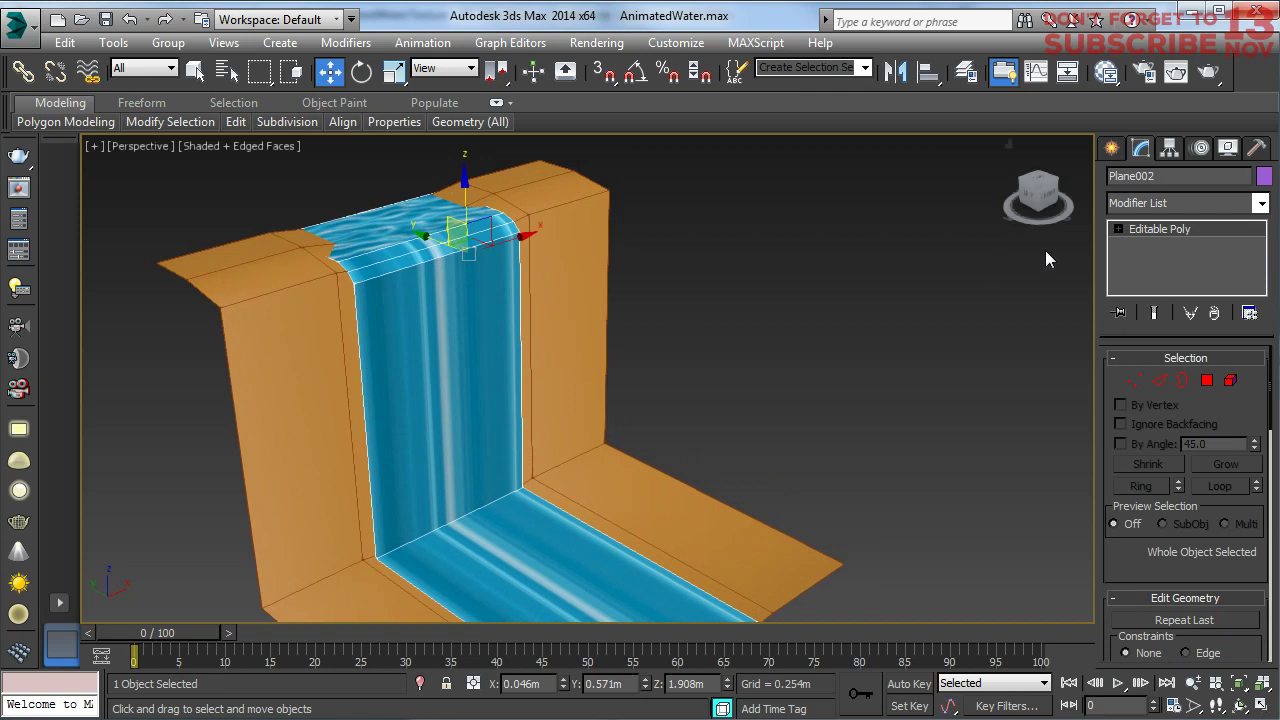
{"action": "left_click", "coordinate": [1261, 204]}
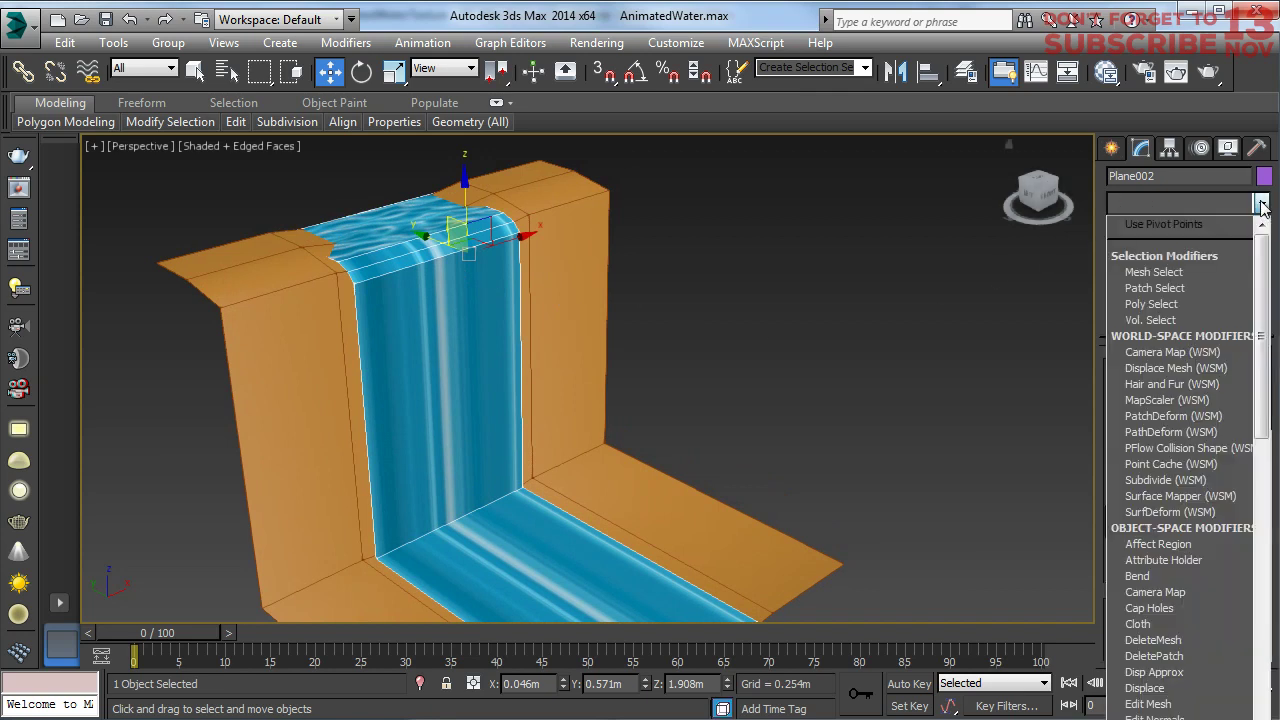
{"action": "left_click_drag", "start_coordinate": [1271, 251], "coordinate": [1258, 640]}
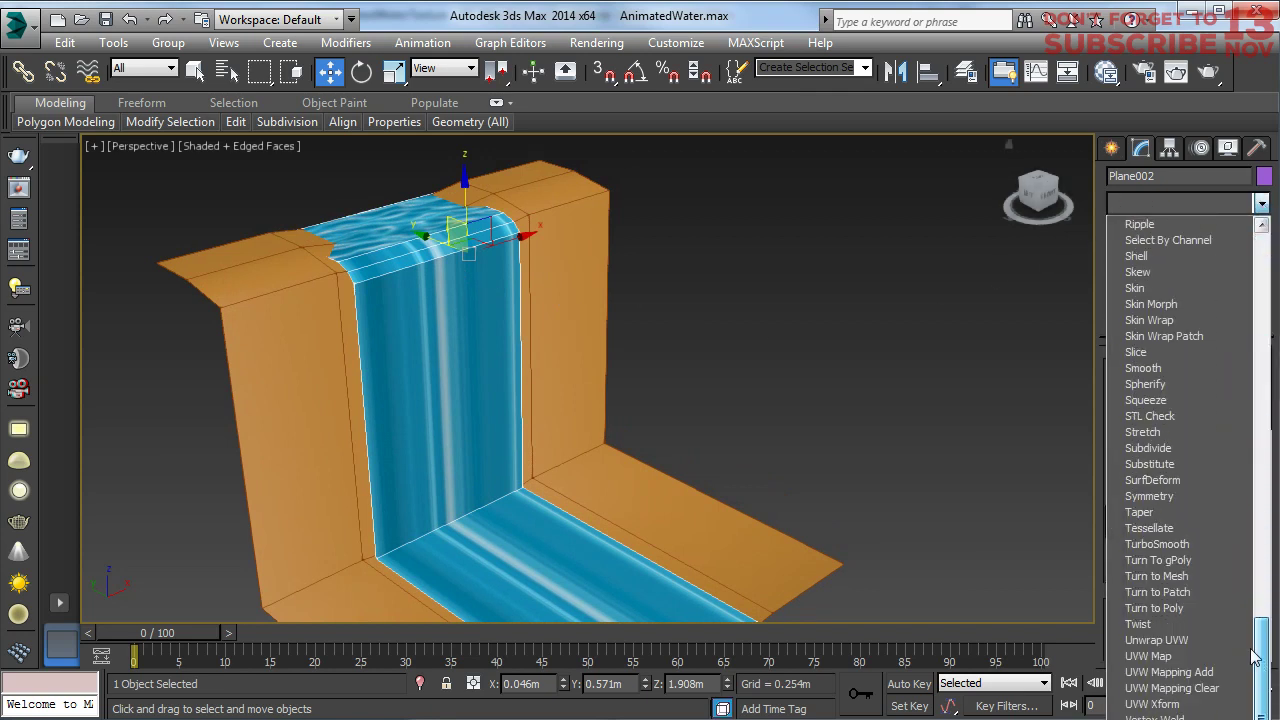
{"action": "left_click", "coordinate": [1148, 656]}
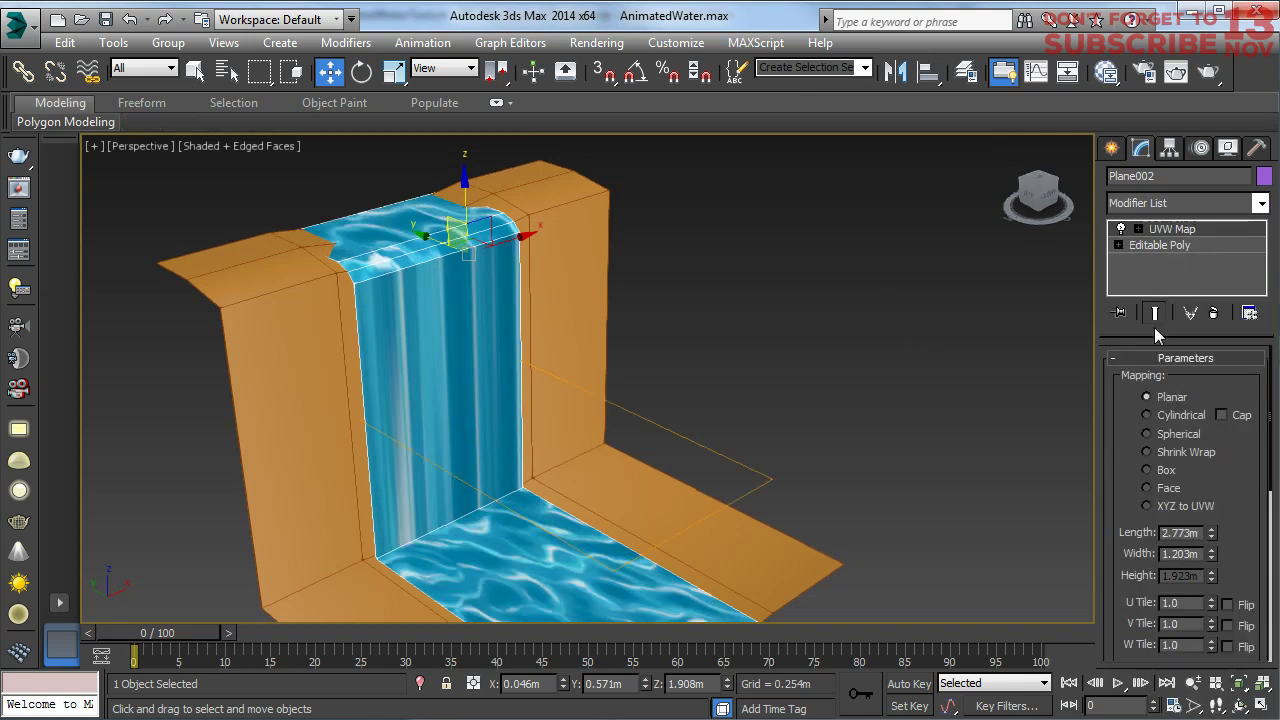
- Set the UVW mapping to Box with Length, Width and Height of 1.0m
{"action": "left_click", "coordinate": [1147, 470]}
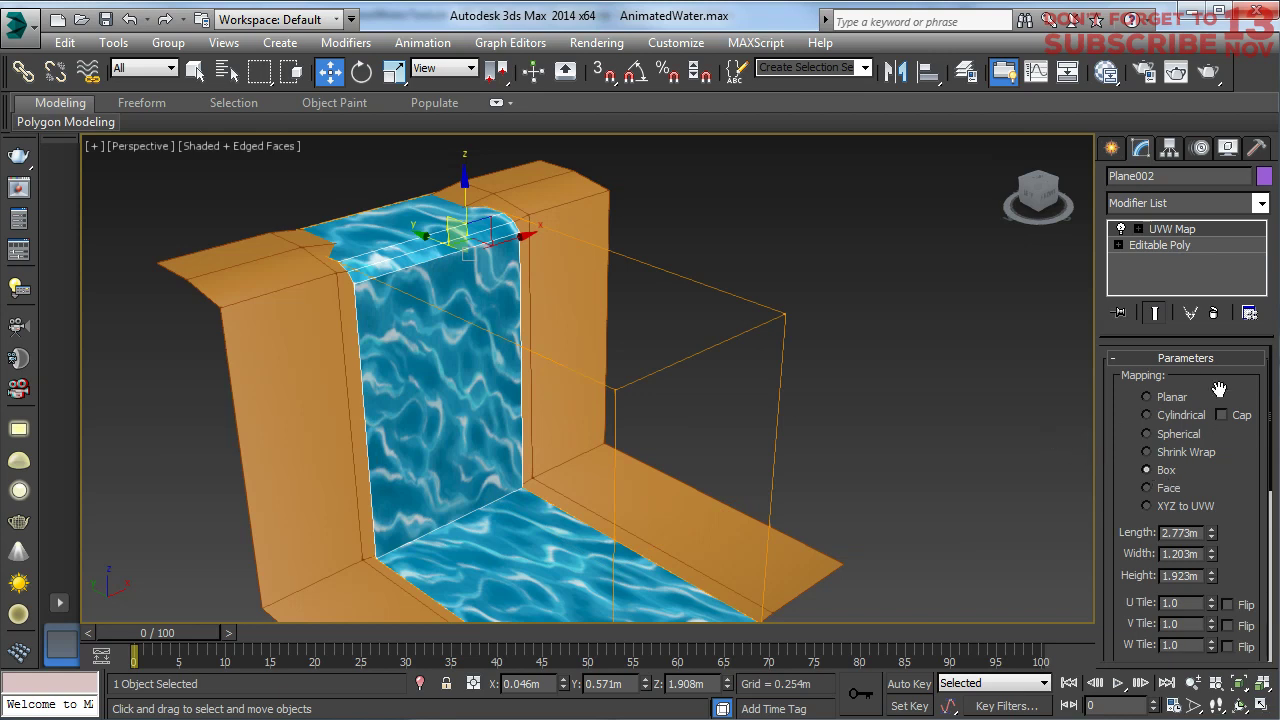
{"action": "double_click", "coordinate": [1180, 533]}
{"action": "type", "text": "1"}
{"action": "key", "text": "Tab"}
{"action": "type", "text": "1"}
{"action": "key", "text": "Tab"}
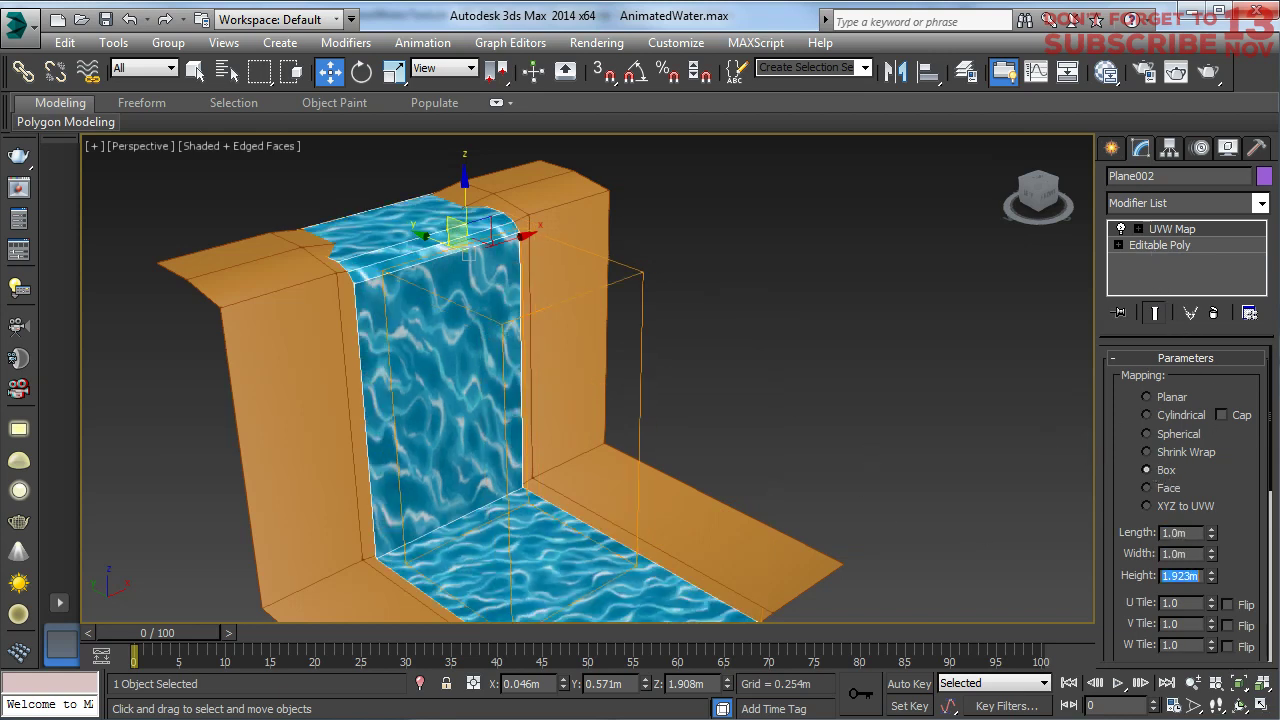
{"action": "type", "text": "1"}
{"action": "key", "text": "Return"}
{"action": "left_click", "coordinate": [726, 223]}
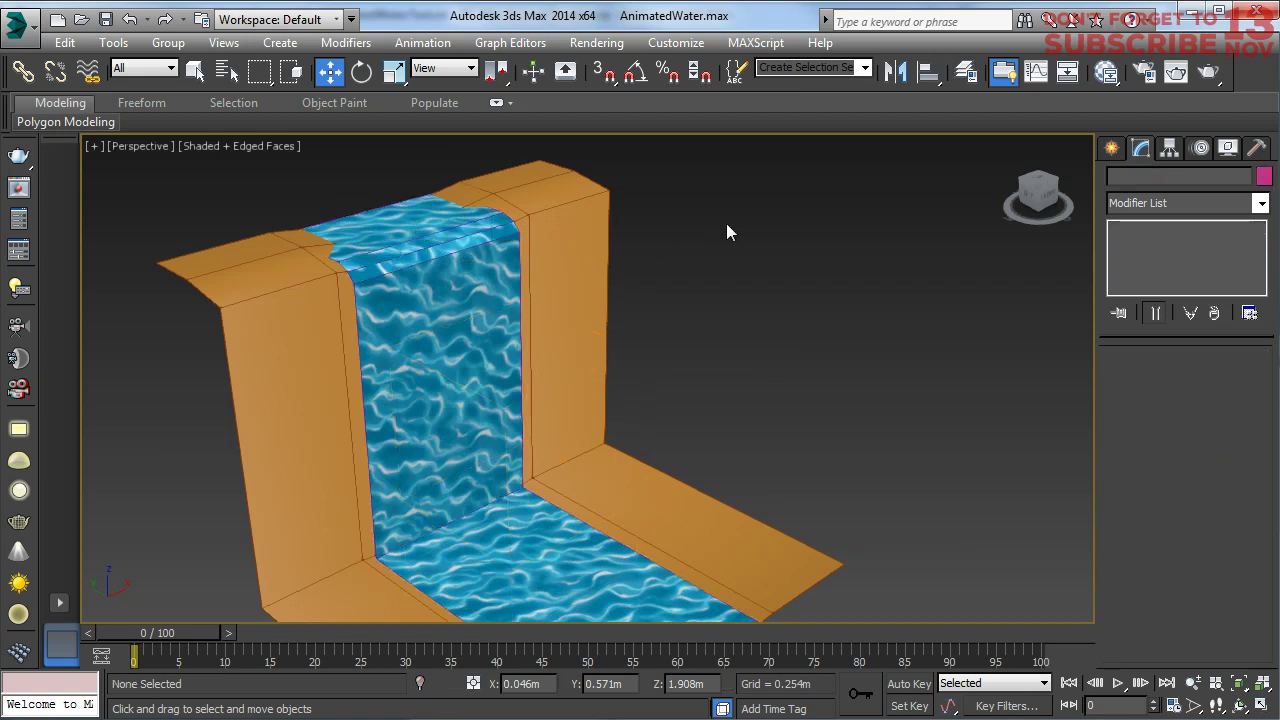
{"action": "middle_click_drag", "start_coordinate": [726, 223], "coordinate": [657, 300], "text": "alt"}
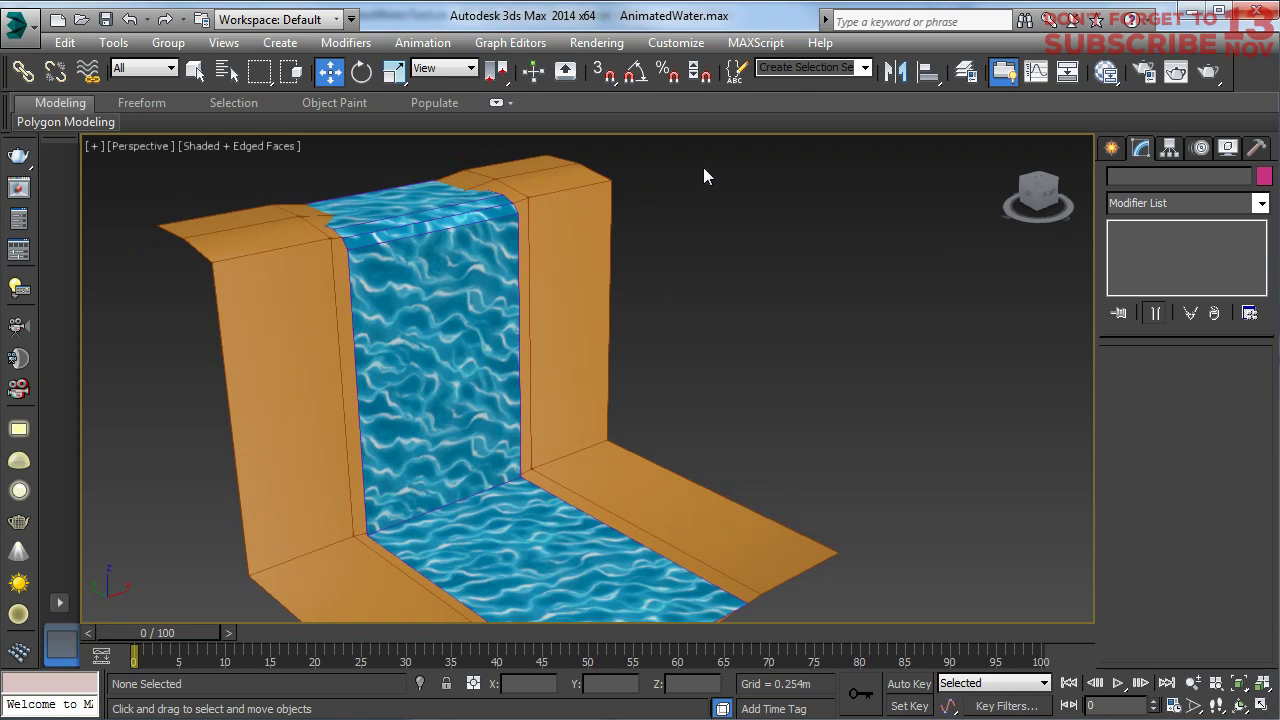
- Select the two waterfall objects, then start and cancel a Merge from AnimatedWaterTexture
{"action": "left_click_drag", "start_coordinate": [266, 516], "coordinate": [236, 594]}
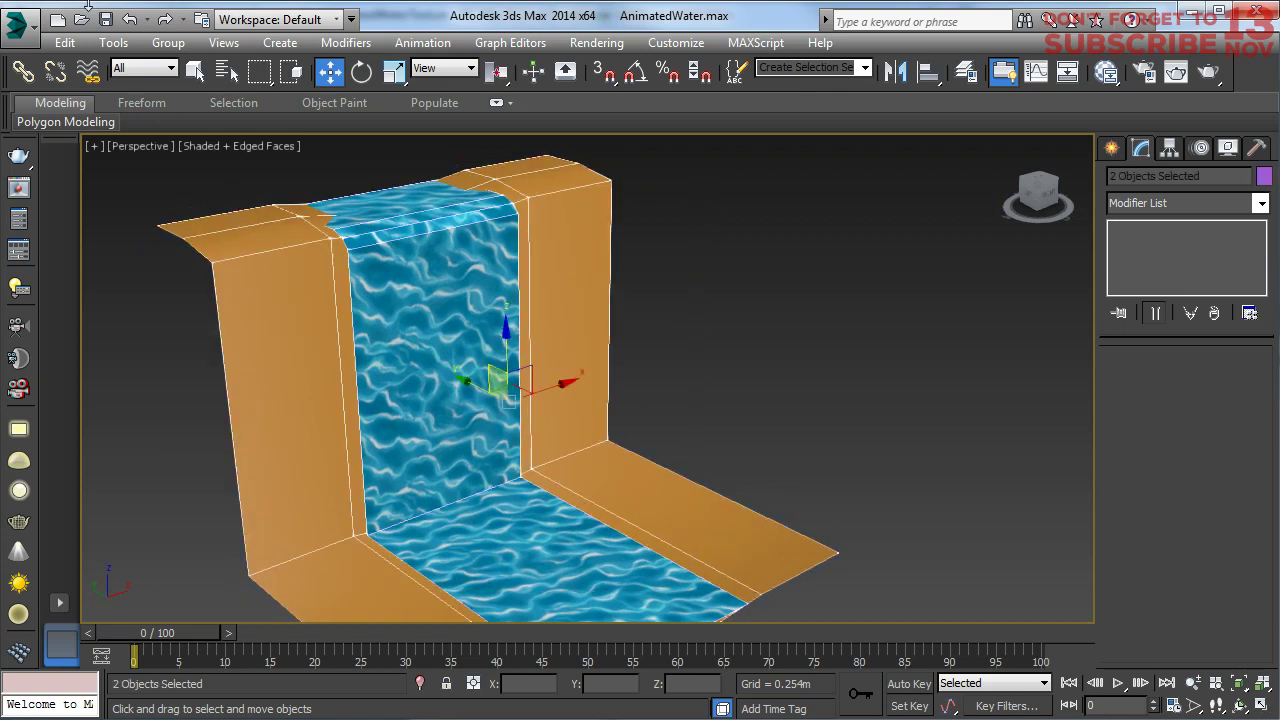
{"action": "left_click", "coordinate": [20, 28]}
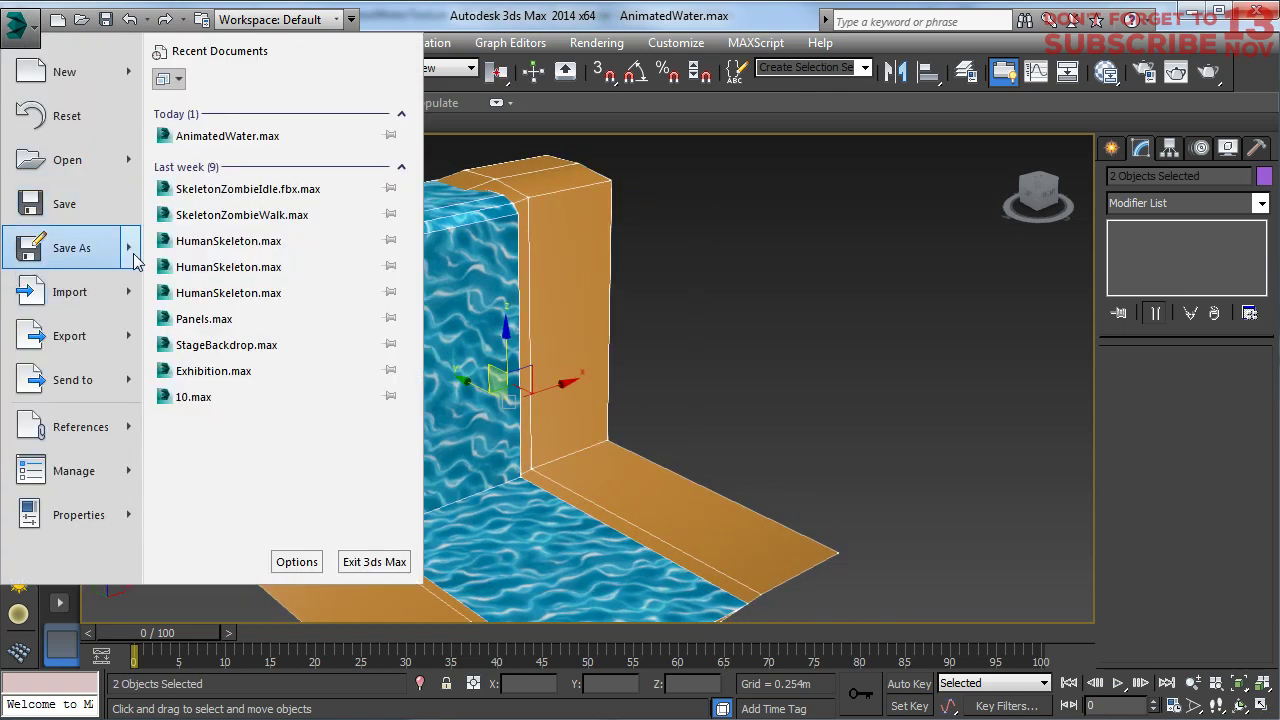
{"action": "mouse_move", "coordinate": [136, 293]}
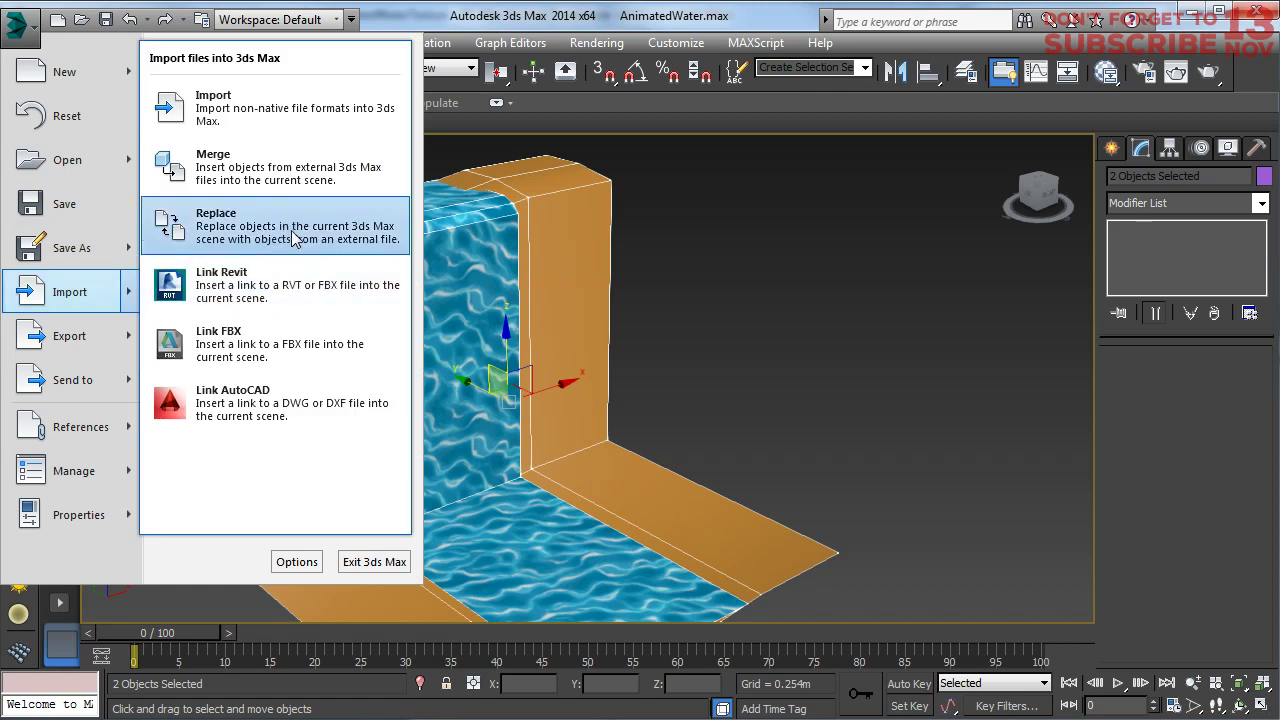
{"action": "left_click", "coordinate": [262, 168]}
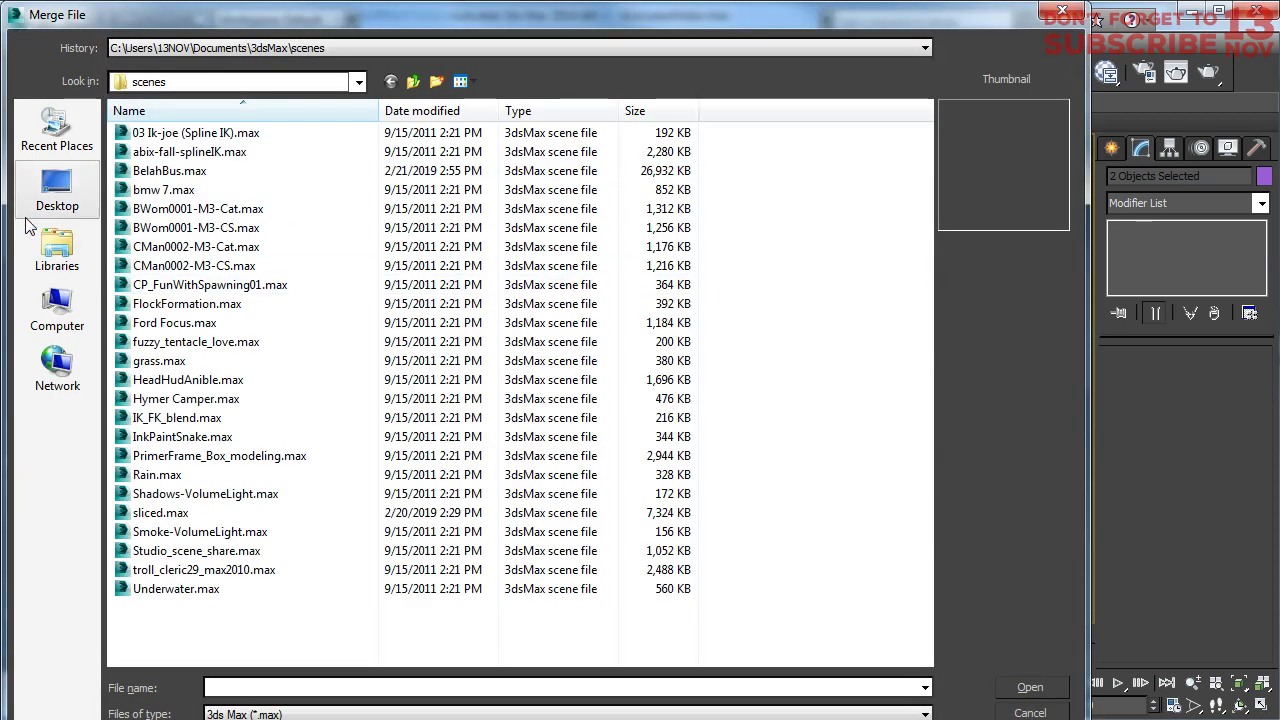
{"action": "left_click", "coordinate": [54, 189]}
{"action": "double_click", "coordinate": [457, 189]}
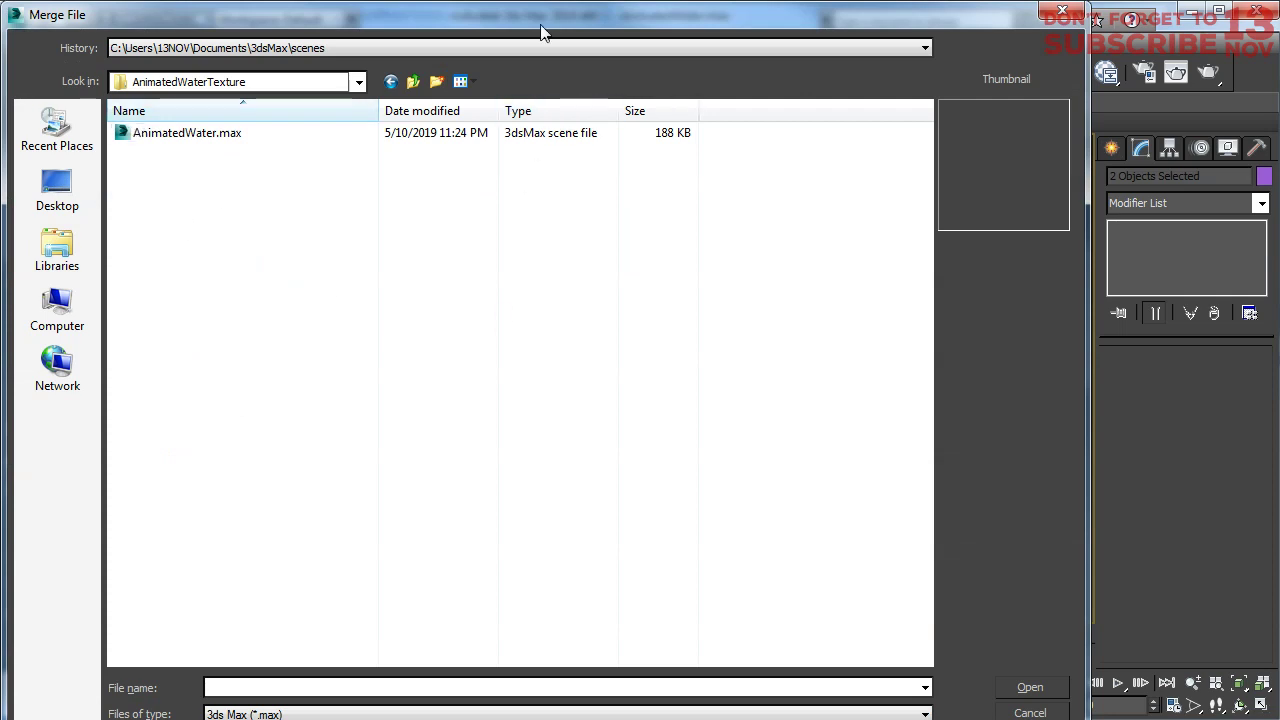
{"action": "left_click_drag", "start_coordinate": [547, 8], "coordinate": [579, 20]}
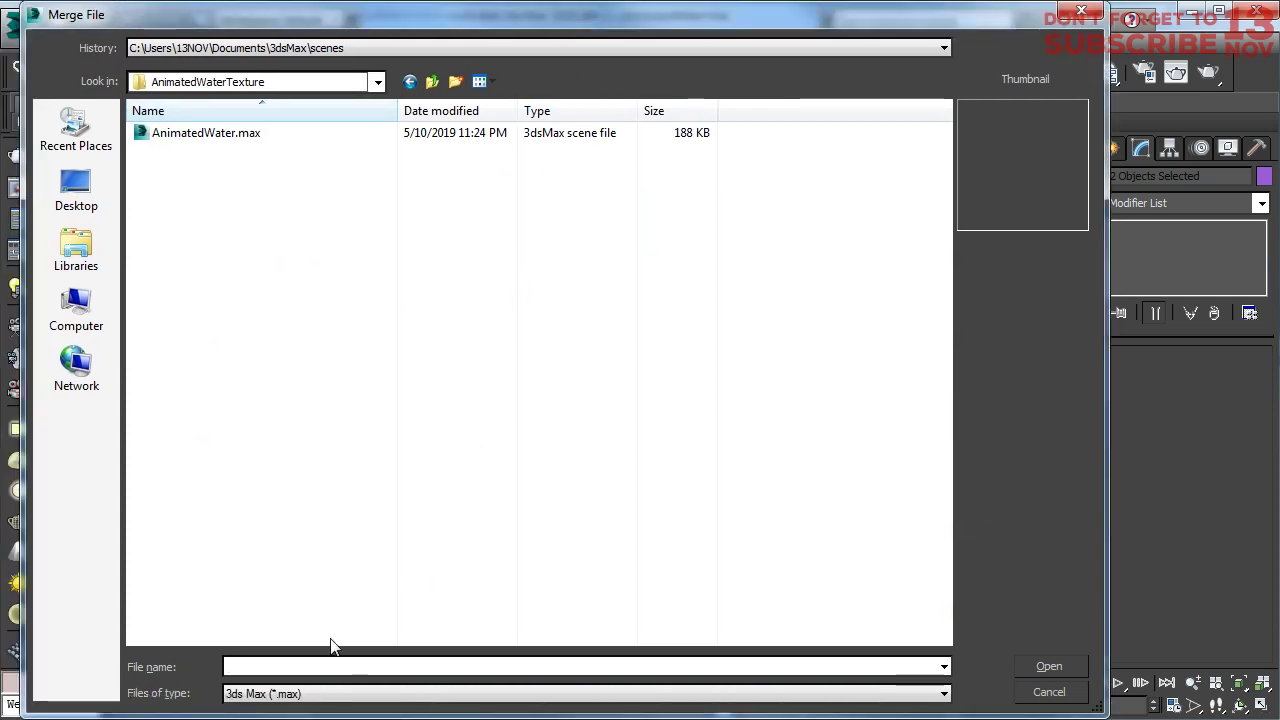
{"action": "type", "text": "wa"}
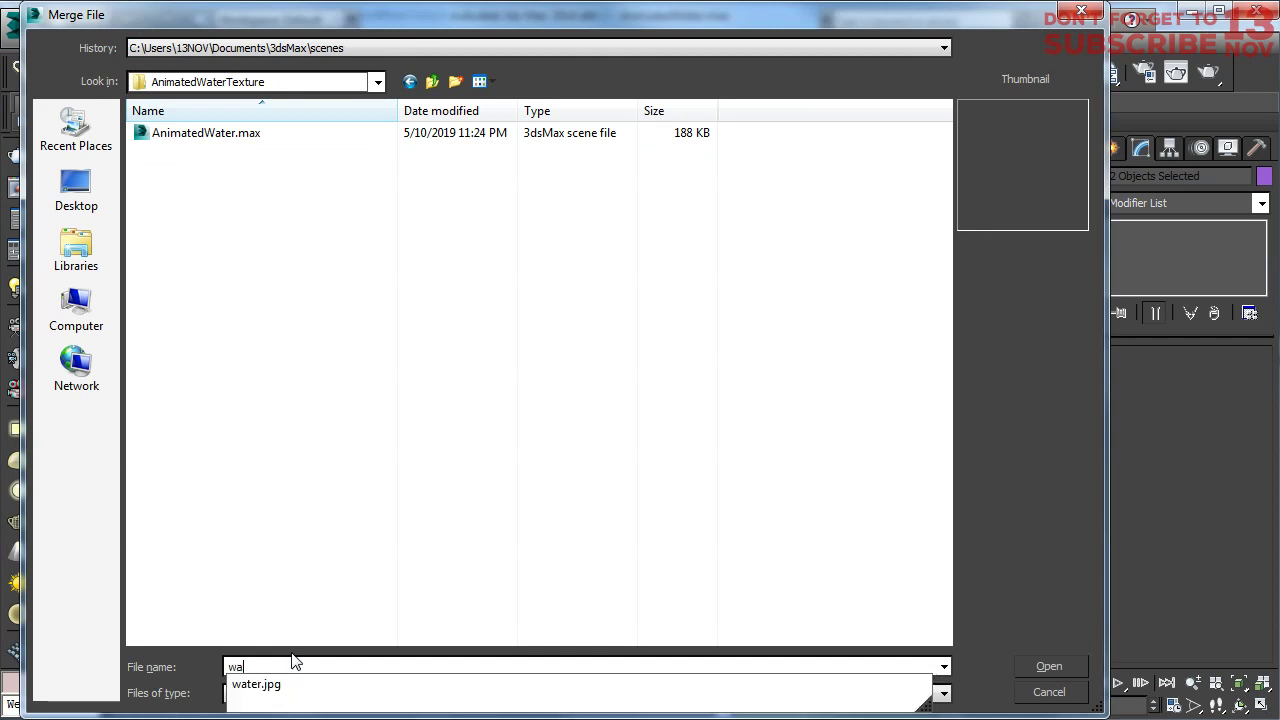
{"action": "type", "text": "terfall"}
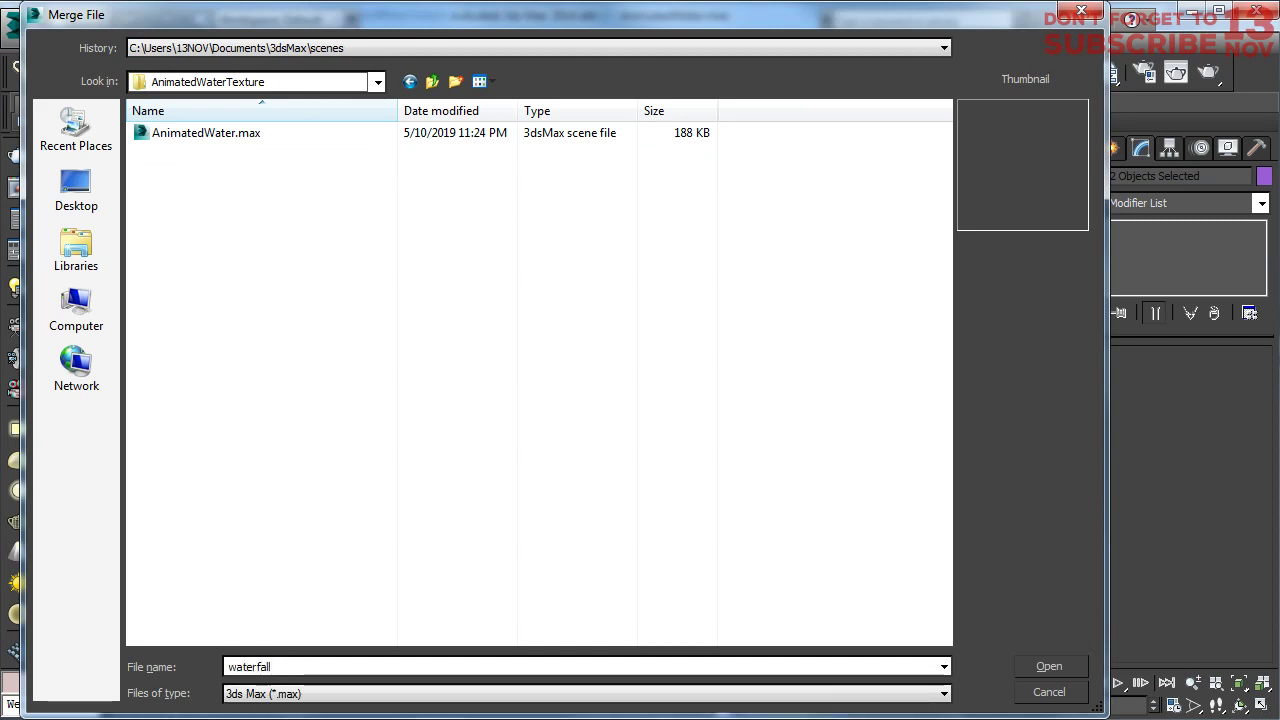
{"action": "left_click", "coordinate": [1066, 690]}
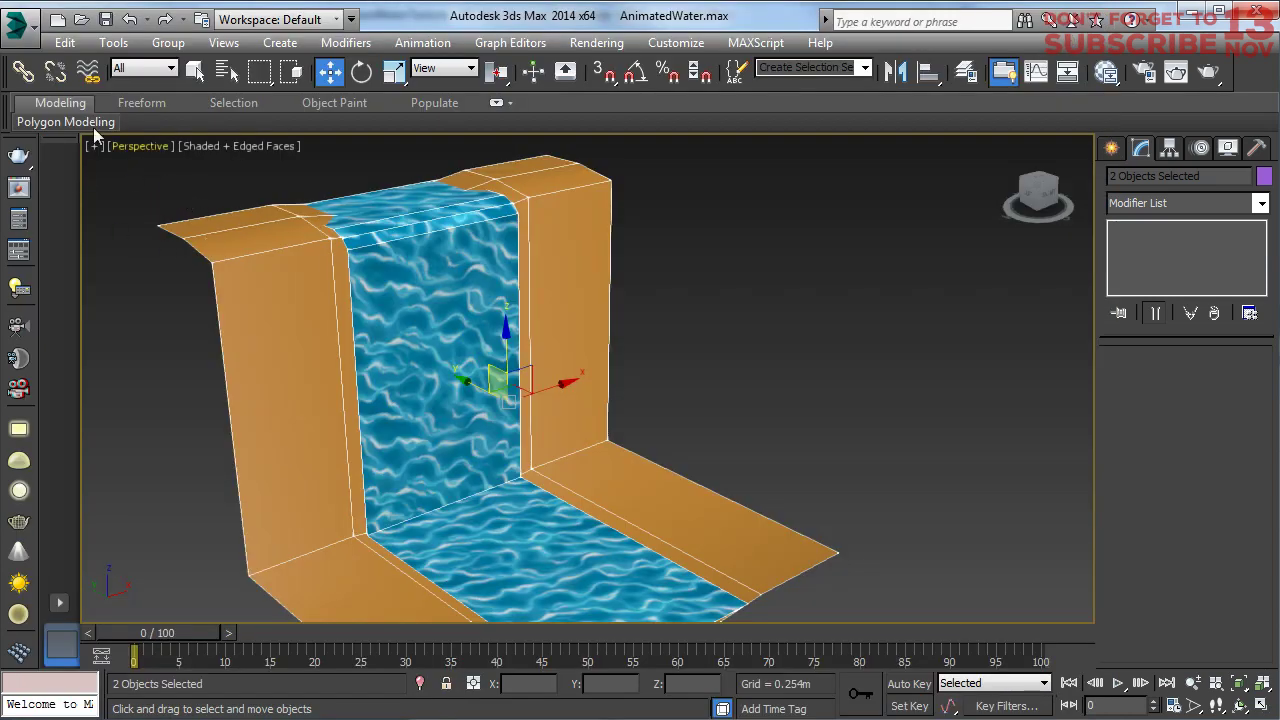
- Export the selection as waterfall.FBX into Desktop\AnimatedWaterTexture with default FBX options
{"action": "left_click", "coordinate": [18, 25]}
{"action": "mouse_move", "coordinate": [136, 340]}
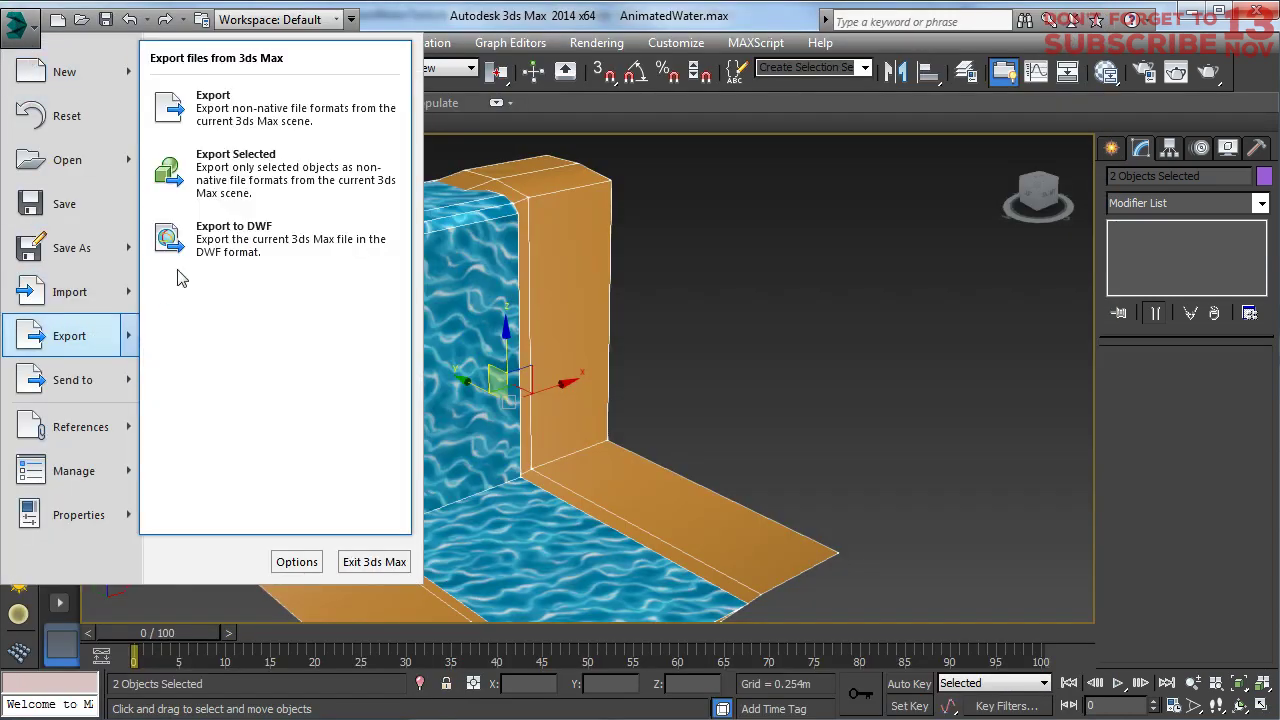
{"action": "left_click", "coordinate": [236, 182]}
{"action": "left_click", "coordinate": [76, 188]}
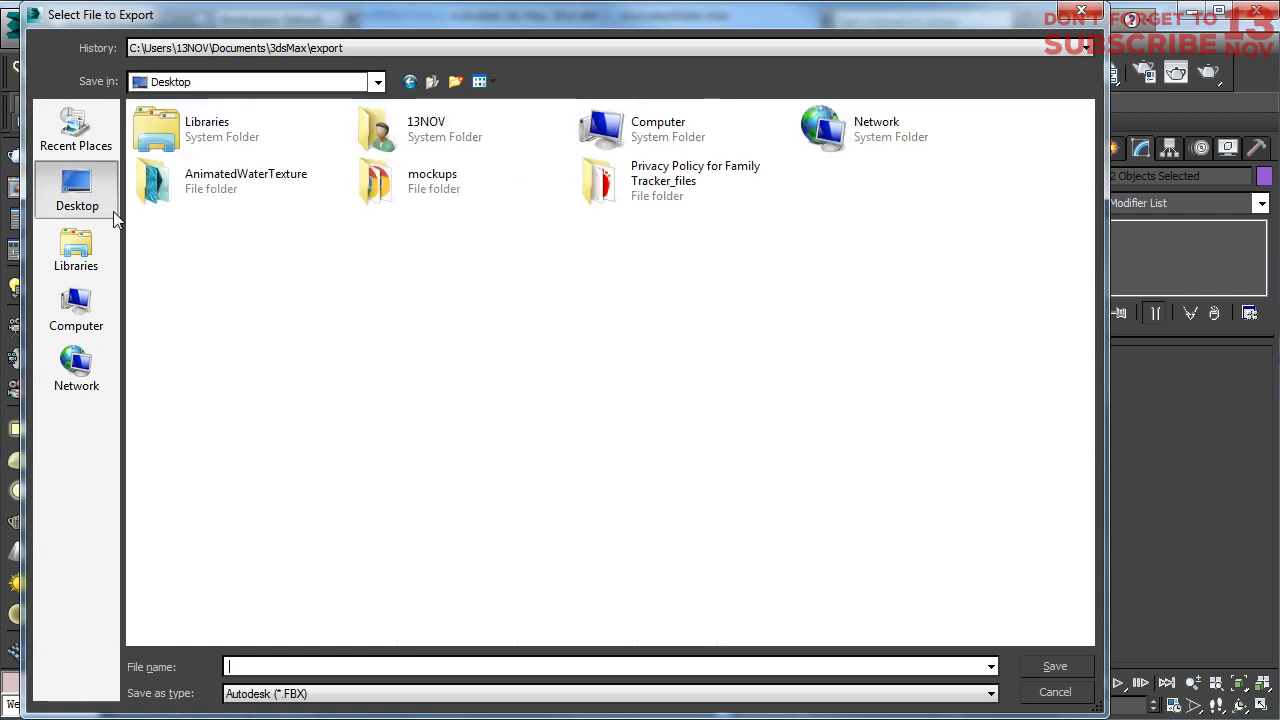
{"action": "left_click", "coordinate": [238, 199]}
{"action": "double_click", "coordinate": [238, 199]}
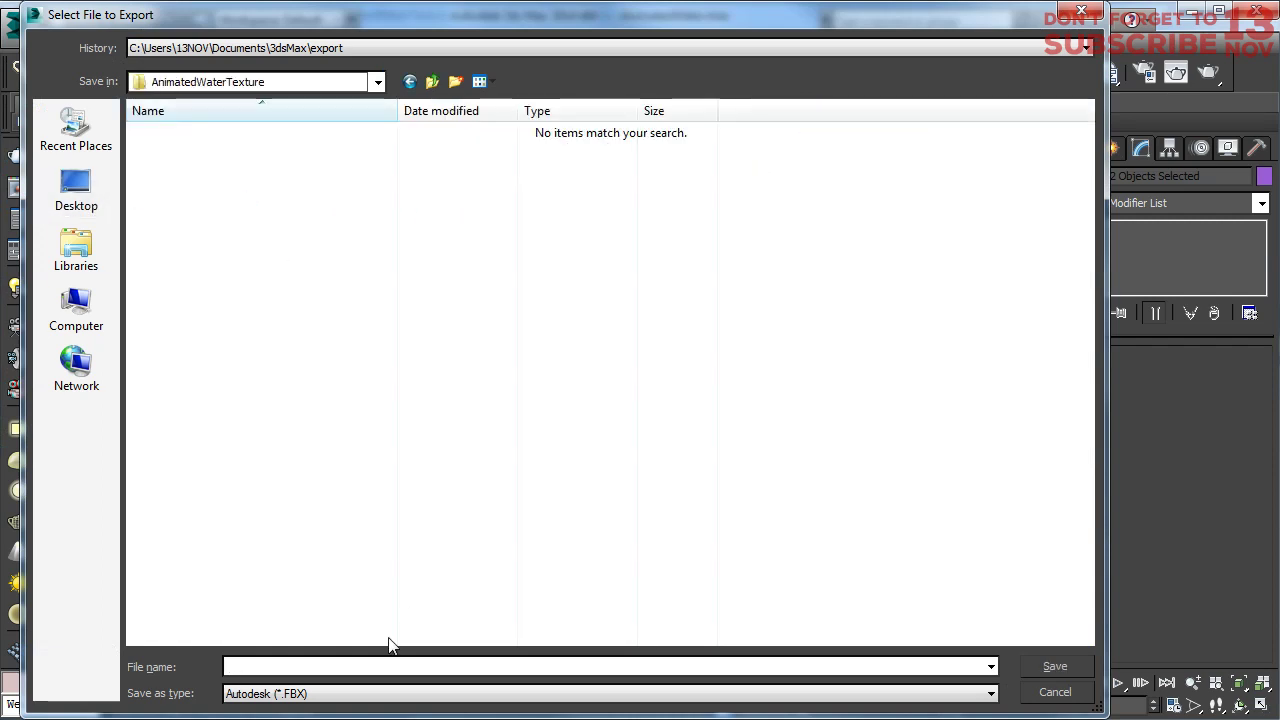
{"action": "left_click", "coordinate": [366, 666]}
{"action": "type", "text": "waterfall"}
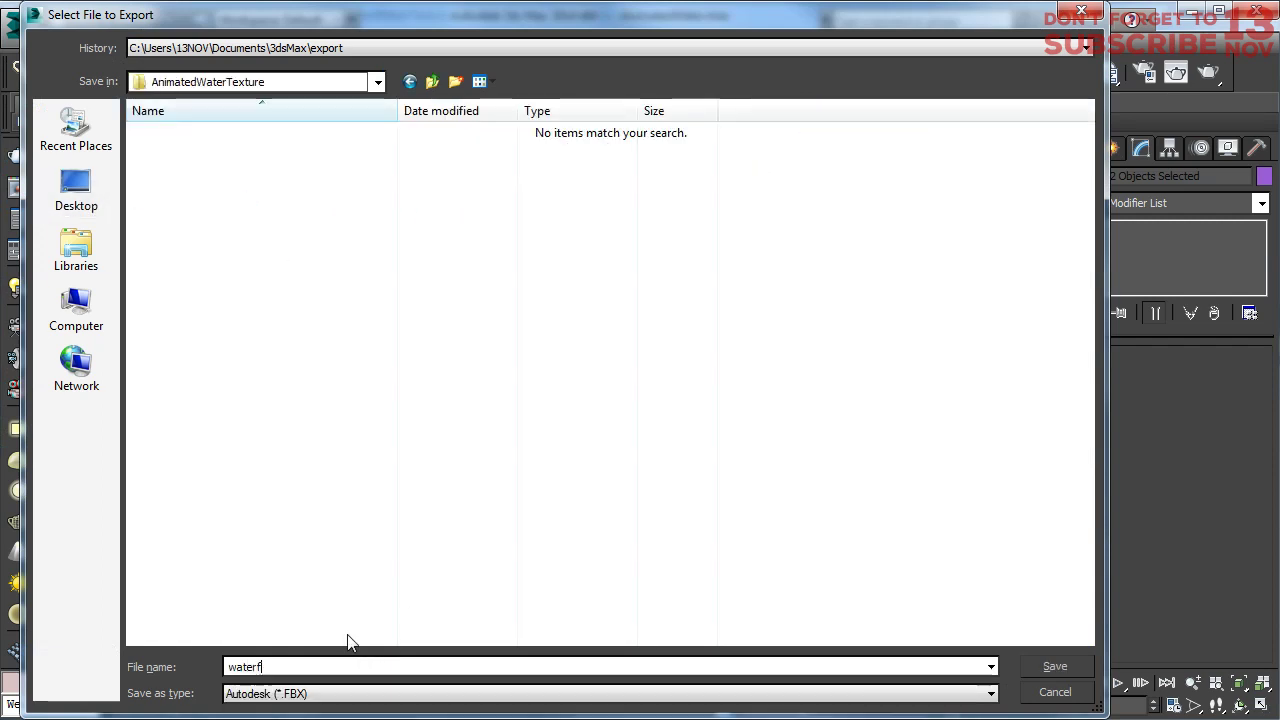
{"action": "left_click", "coordinate": [1050, 666]}
{"action": "left_click", "coordinate": [866, 707]}
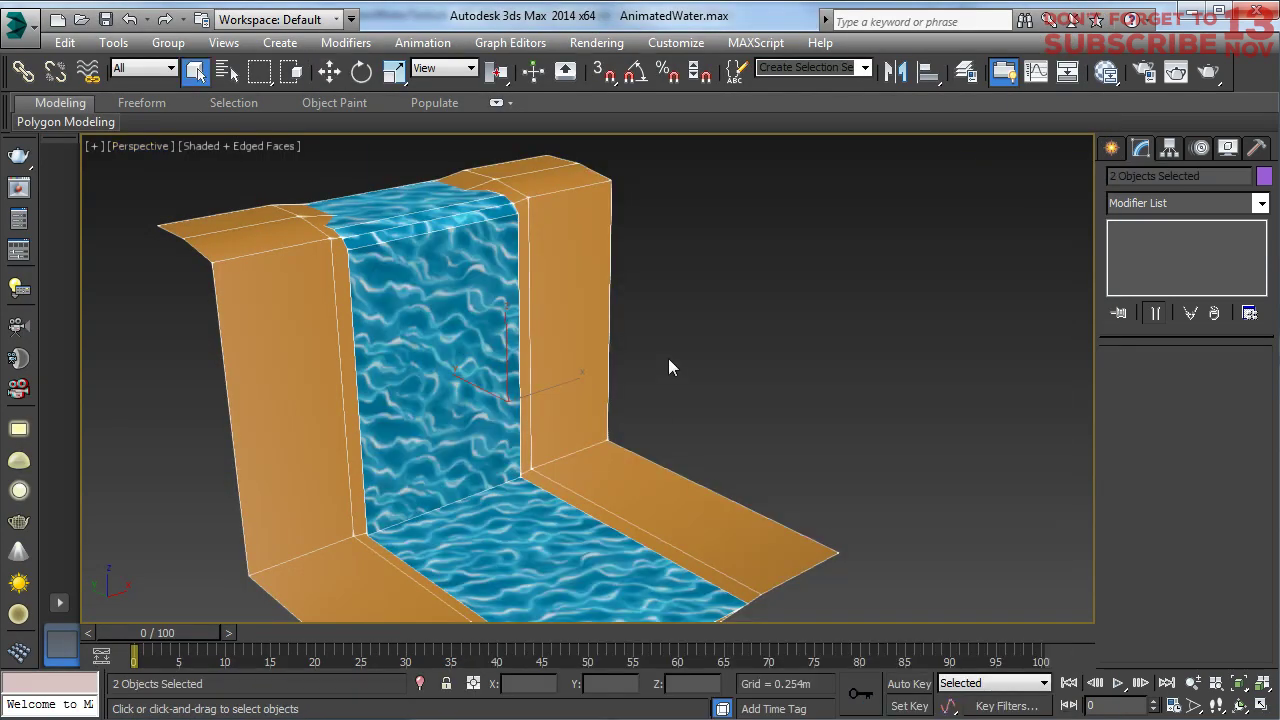
- Drag waterfall.FBX from the Explorer window into Unity's Project Assets panel
{"action": "left_click", "coordinate": [789, 359]}
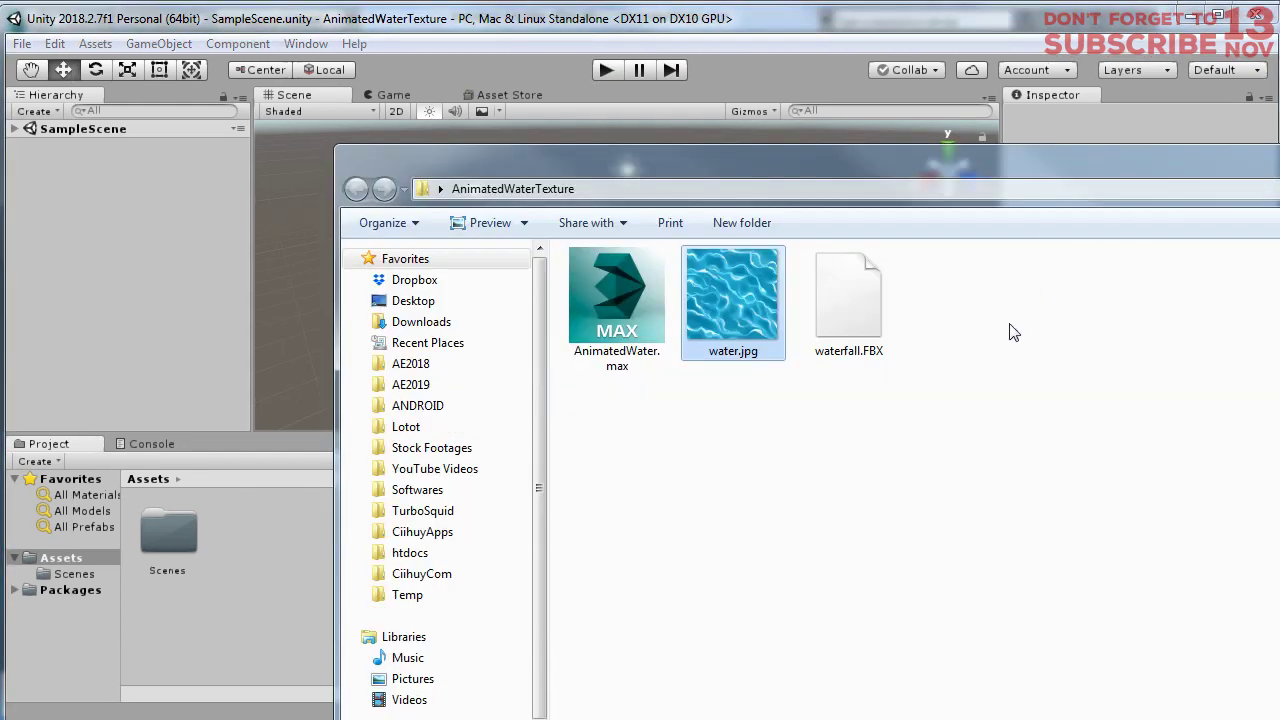
{"action": "left_click_drag", "start_coordinate": [845, 168], "coordinate": [957, 145]}
{"action": "left_click", "coordinate": [1014, 429]}
{"action": "left_click_drag", "start_coordinate": [964, 292], "coordinate": [310, 565]}
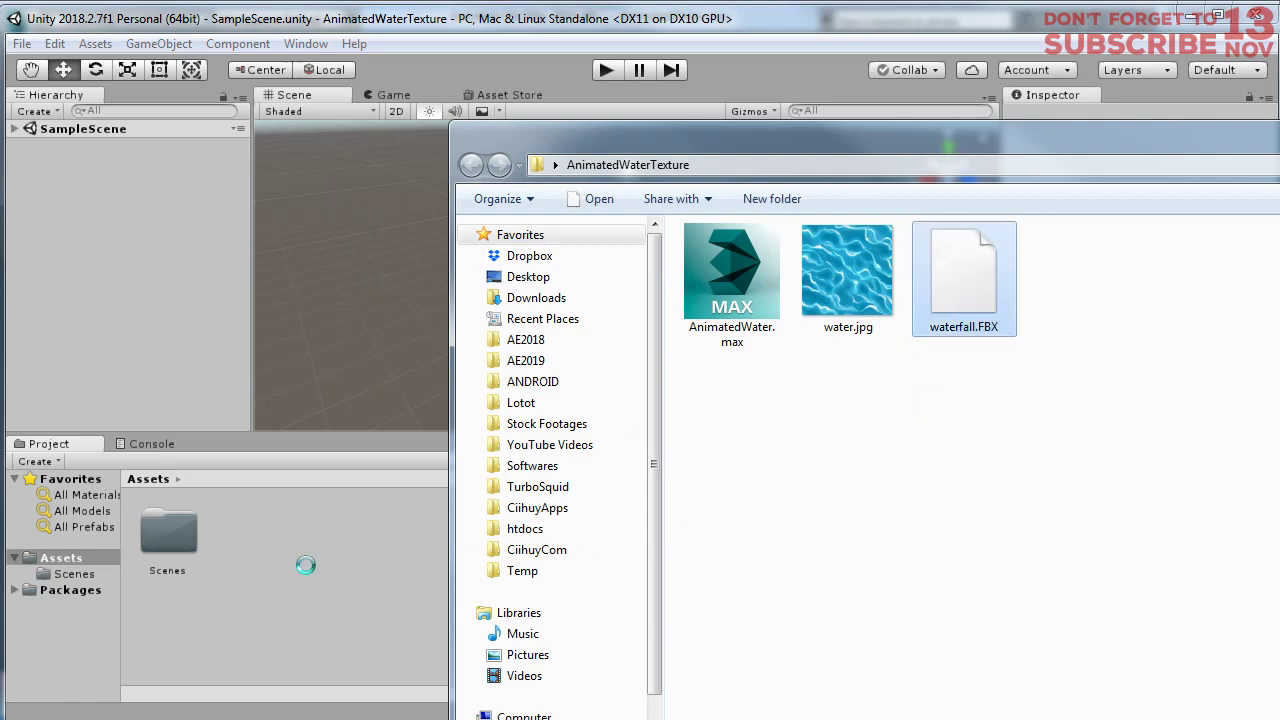
{"action": "left_click", "coordinate": [322, 598]}
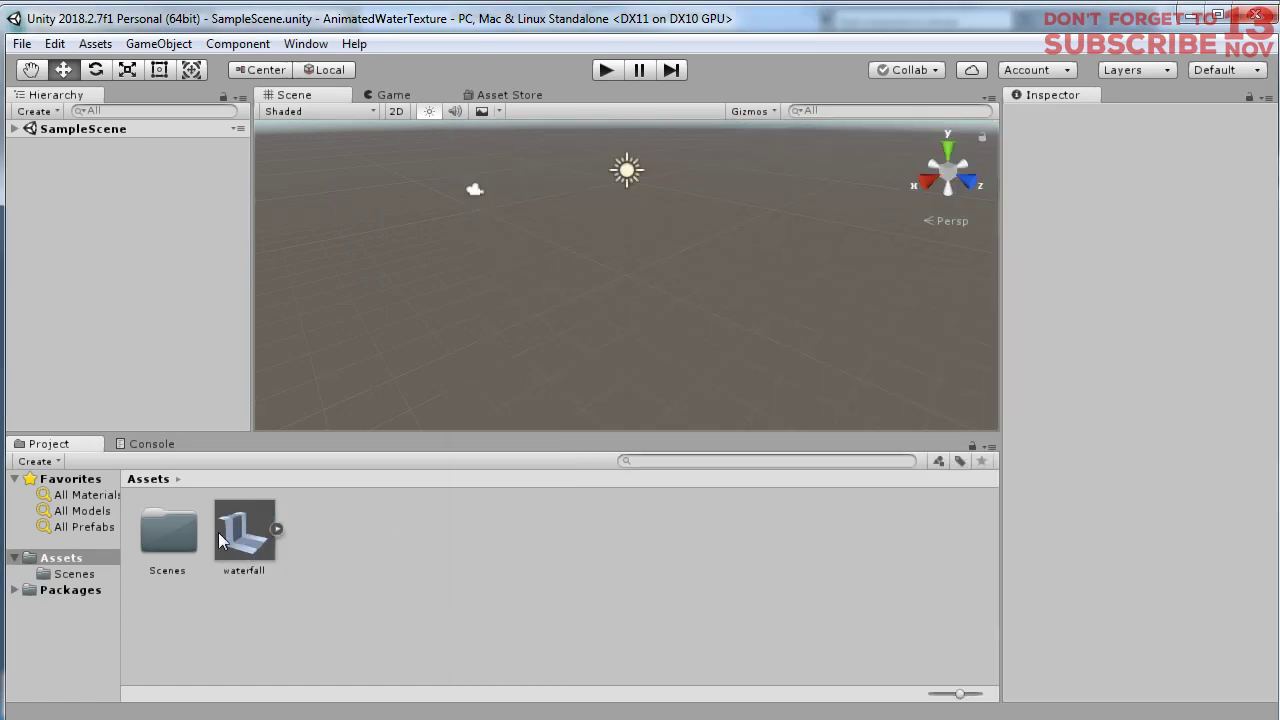
- Import water.jpg into Unity's Assets alongside the waterfall model
{"action": "left_click", "coordinate": [273, 540]}
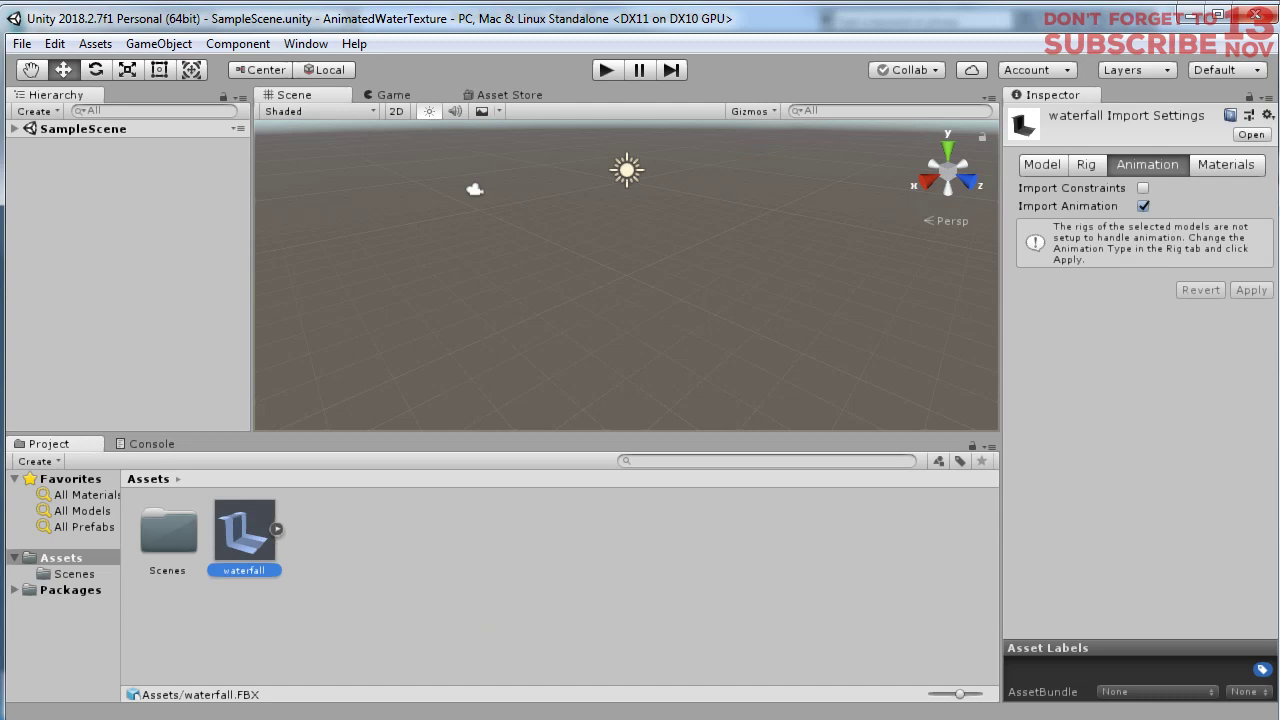
{"action": "key", "text": "alt+Tab"}
{"action": "left_click_drag", "start_coordinate": [848, 275], "coordinate": [371, 575]}
{"action": "left_click", "coordinate": [332, 624]}
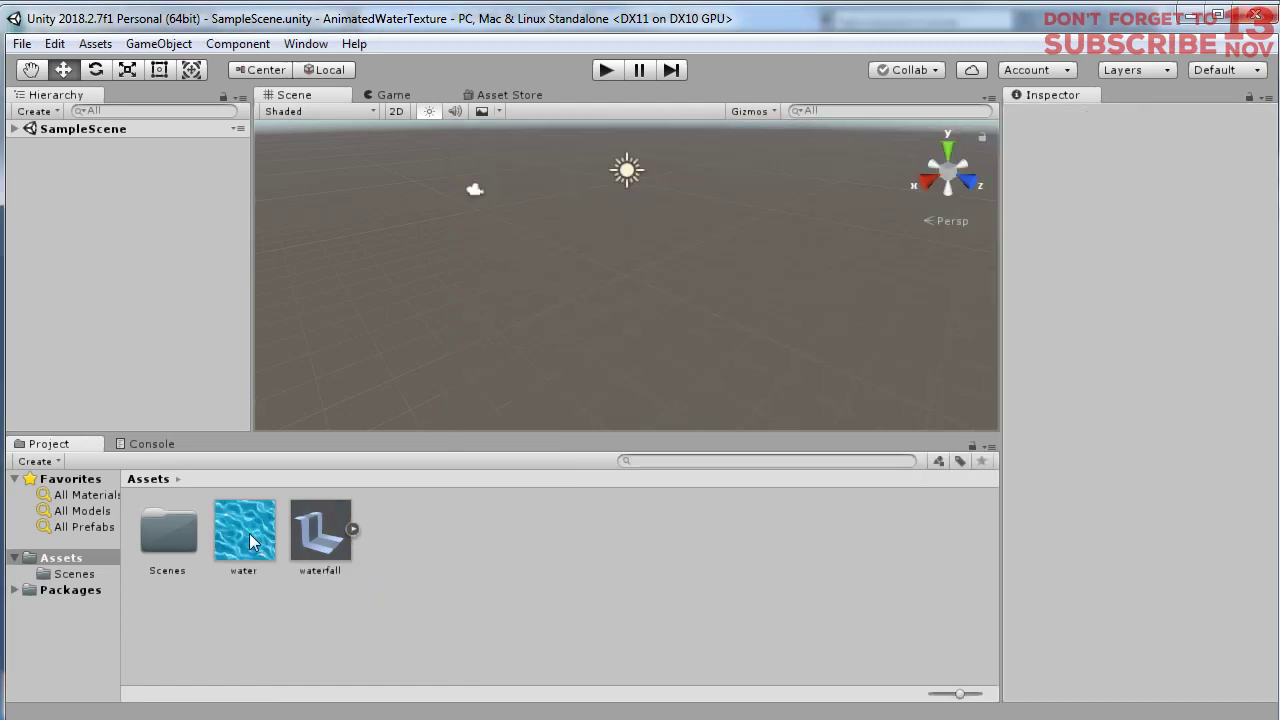
{"action": "left_click", "coordinate": [249, 533]}
{"action": "left_click", "coordinate": [428, 550]}
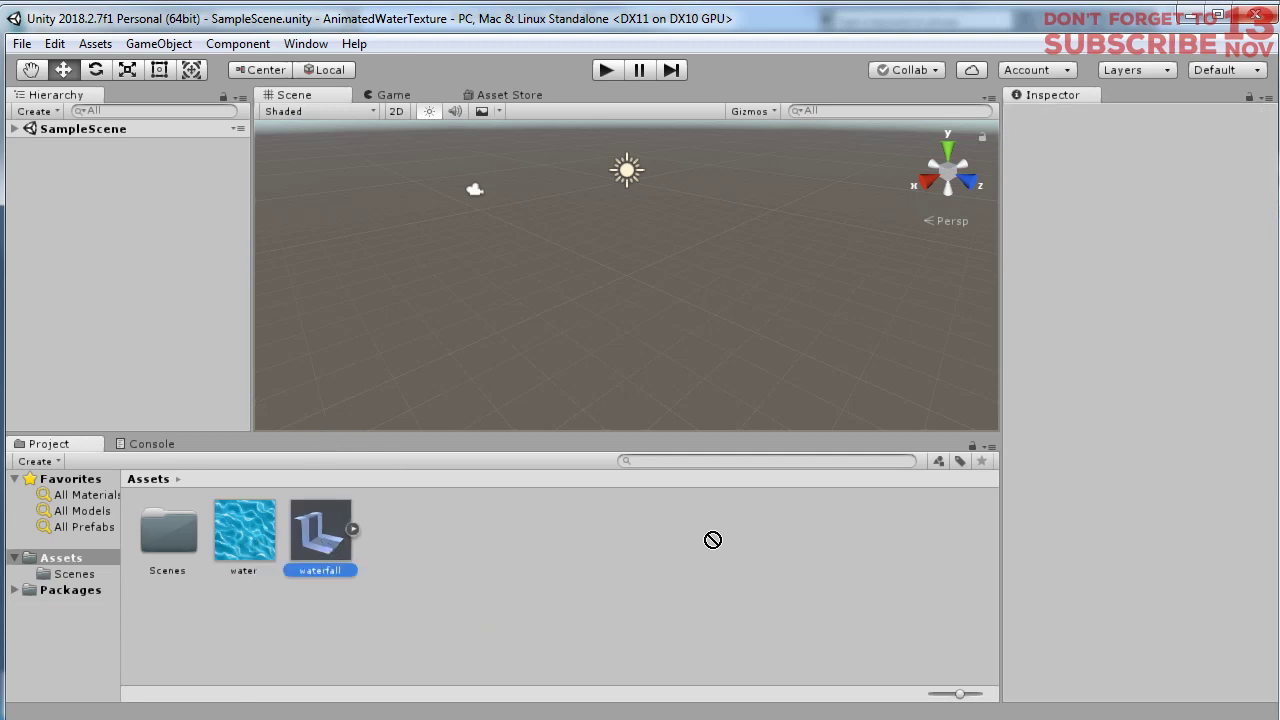
- Place the waterfall model in the scene at position (0, 0, 0)
{"action": "left_click_drag", "start_coordinate": [712, 540], "coordinate": [622, 293]}
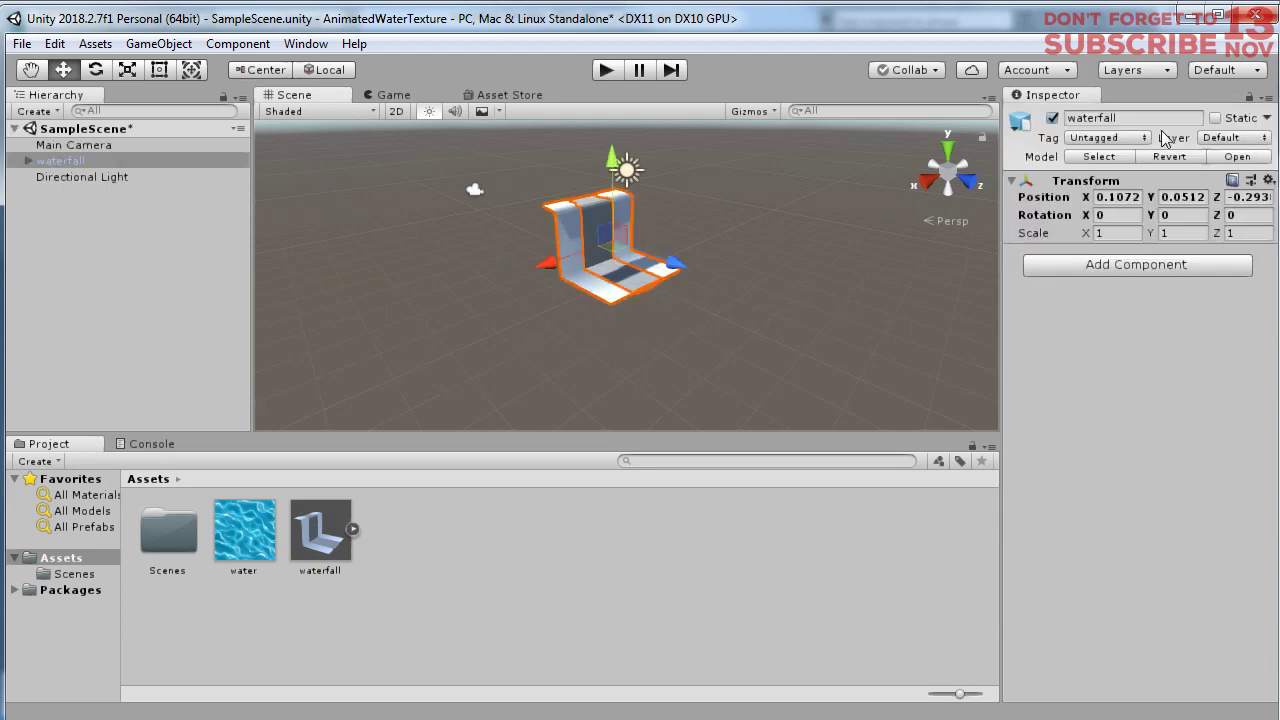
{"action": "left_click", "coordinate": [1118, 197]}
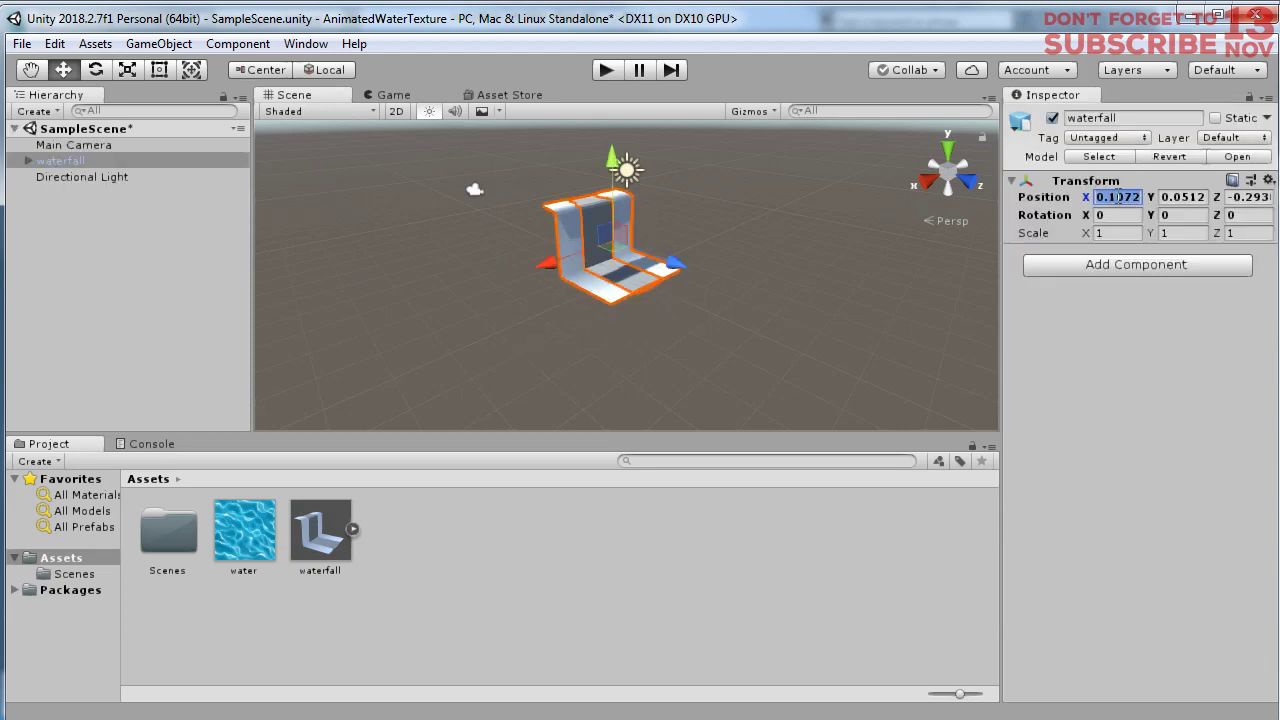
{"action": "type", "text": "0"}
{"action": "key", "text": "Tab"}
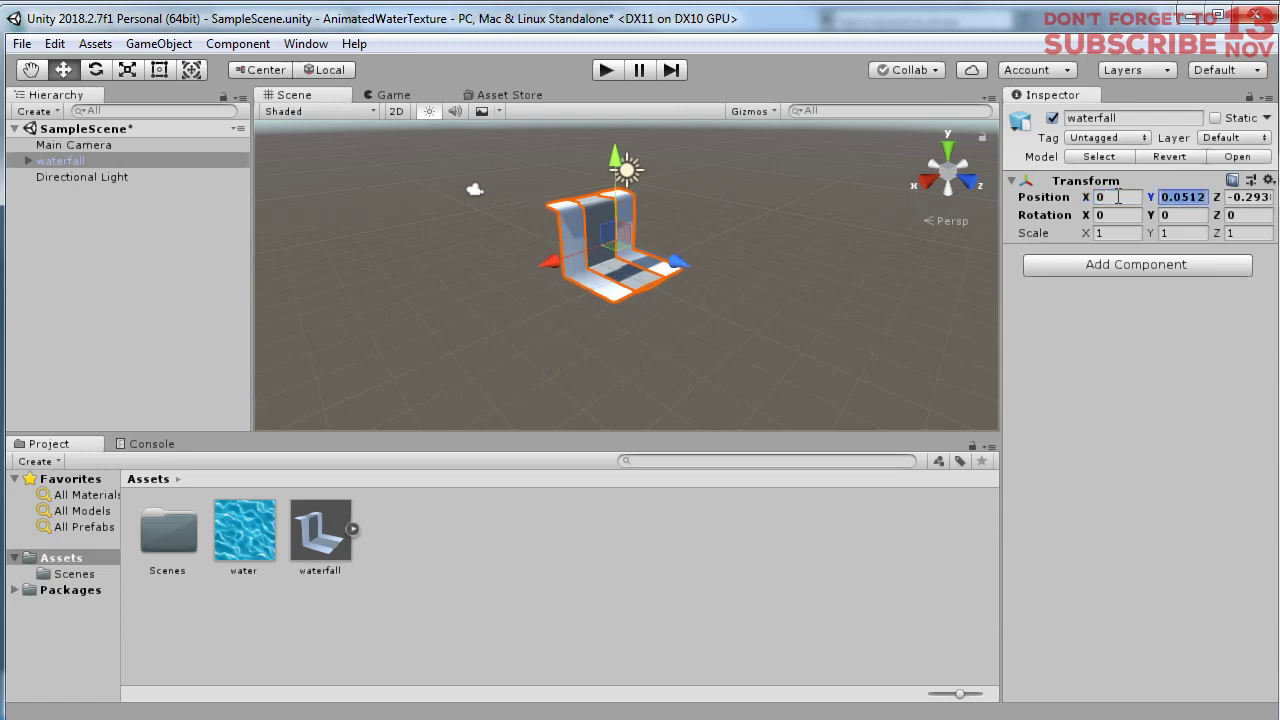
{"action": "type", "text": "0"}
{"action": "key", "text": "Tab"}
{"action": "type", "text": "0"}
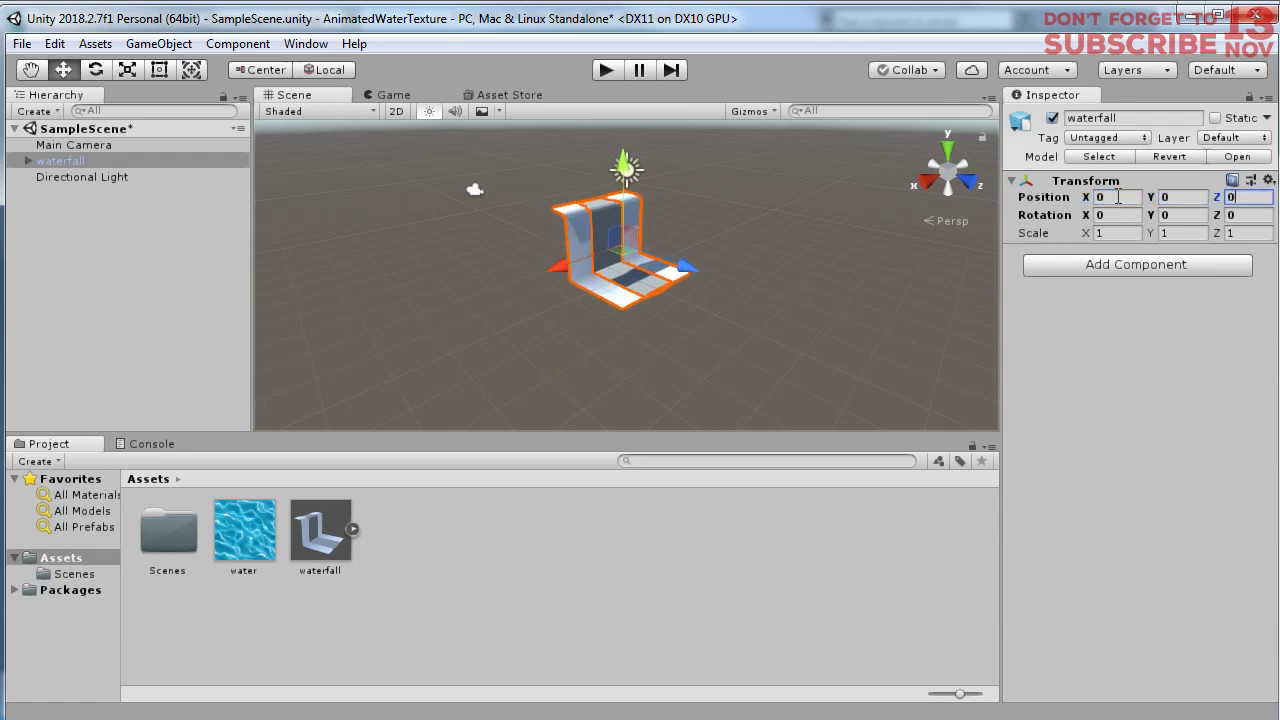
- Orbit and zoom around the waterfall model to inspect it up close
{"action": "left_click", "coordinate": [557, 592]}
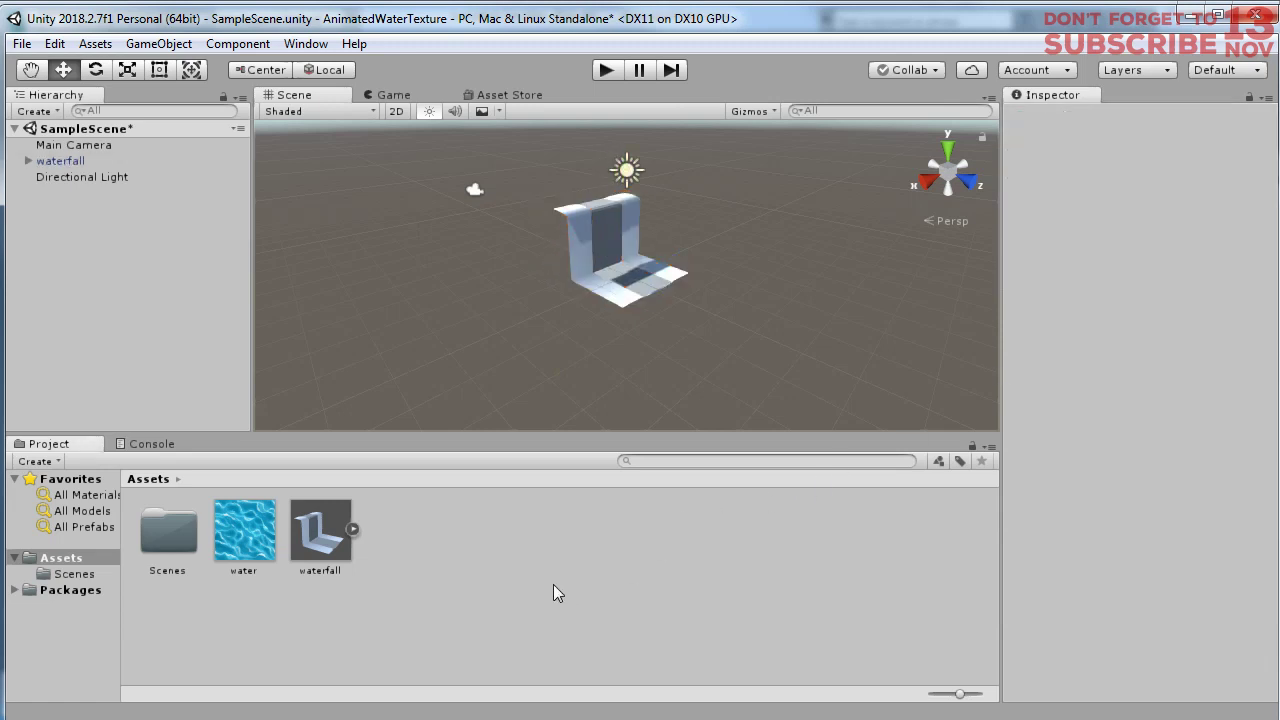
{"action": "left_click", "coordinate": [618, 236]}
{"action": "scroll", "coordinate": [638, 302], "scroll_direction": "up", "scroll_amount": 3}
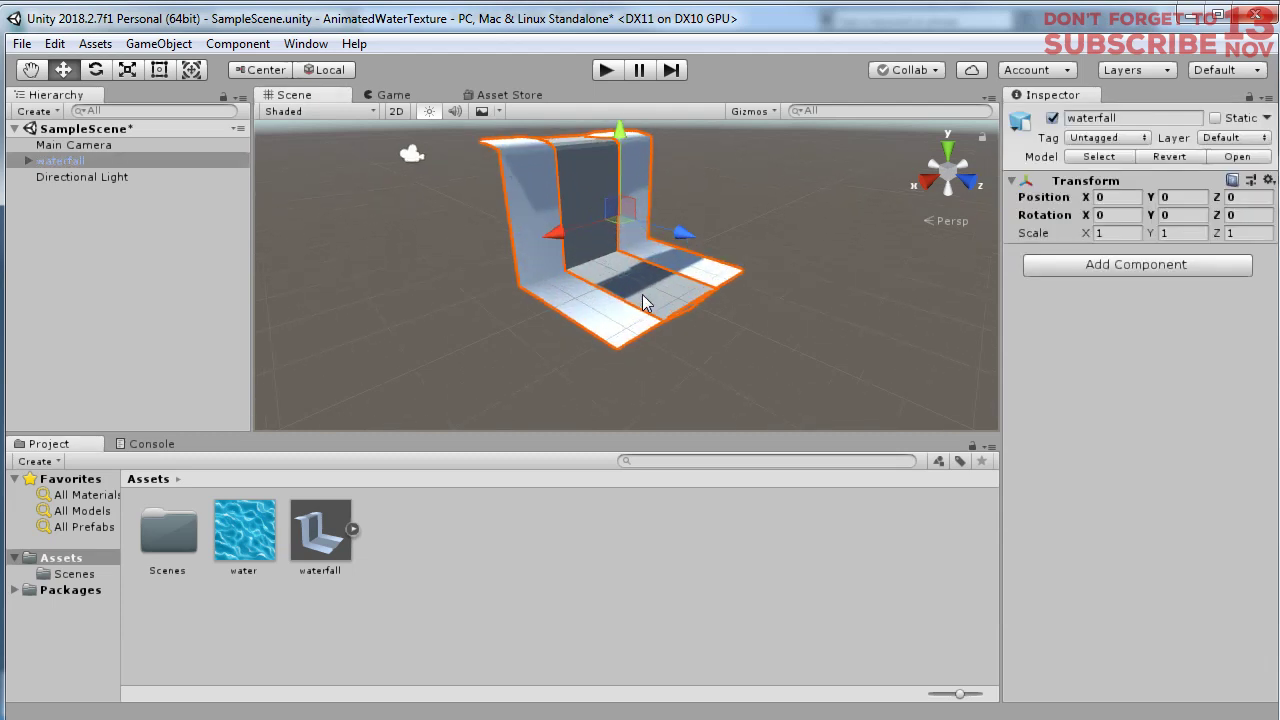
{"action": "left_click_drag", "start_coordinate": [642, 294], "coordinate": [614, 209], "text": "alt"}
{"action": "scroll", "coordinate": [609, 335], "scroll_direction": "up", "scroll_amount": 5}
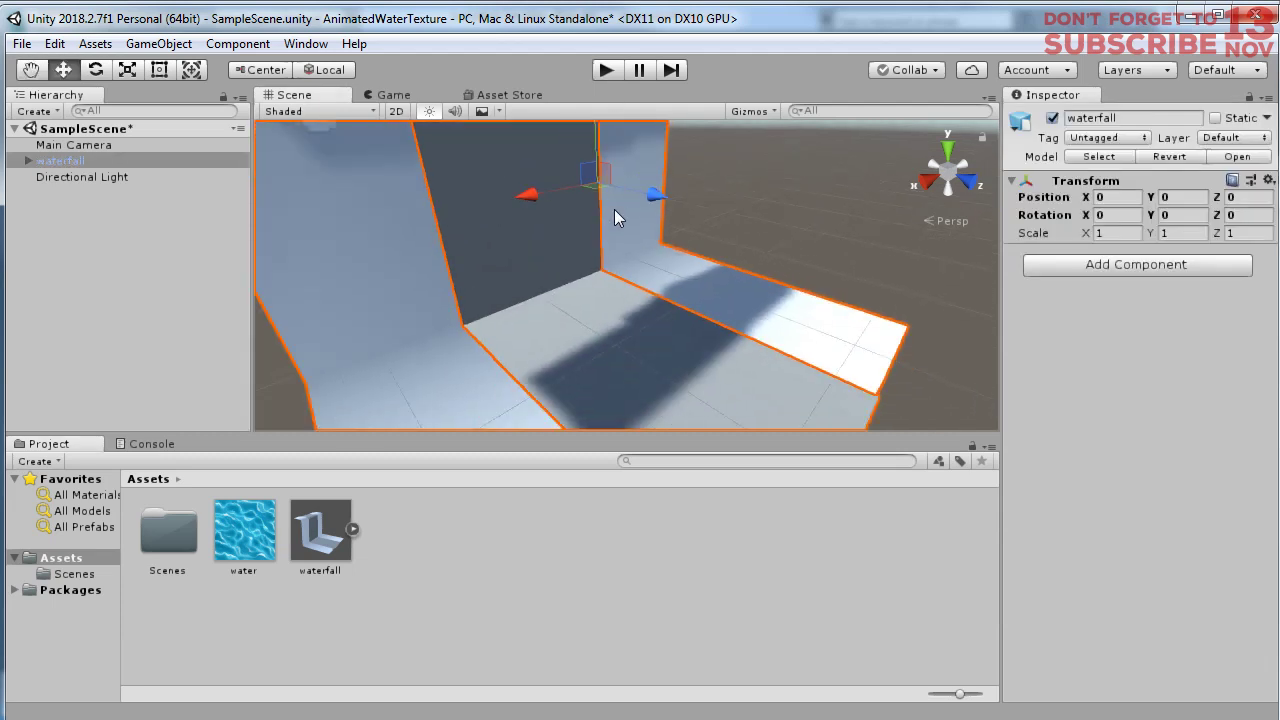
{"action": "scroll", "coordinate": [614, 212], "scroll_direction": "down", "scroll_amount": 6}
{"action": "left_click", "coordinate": [352, 564]}
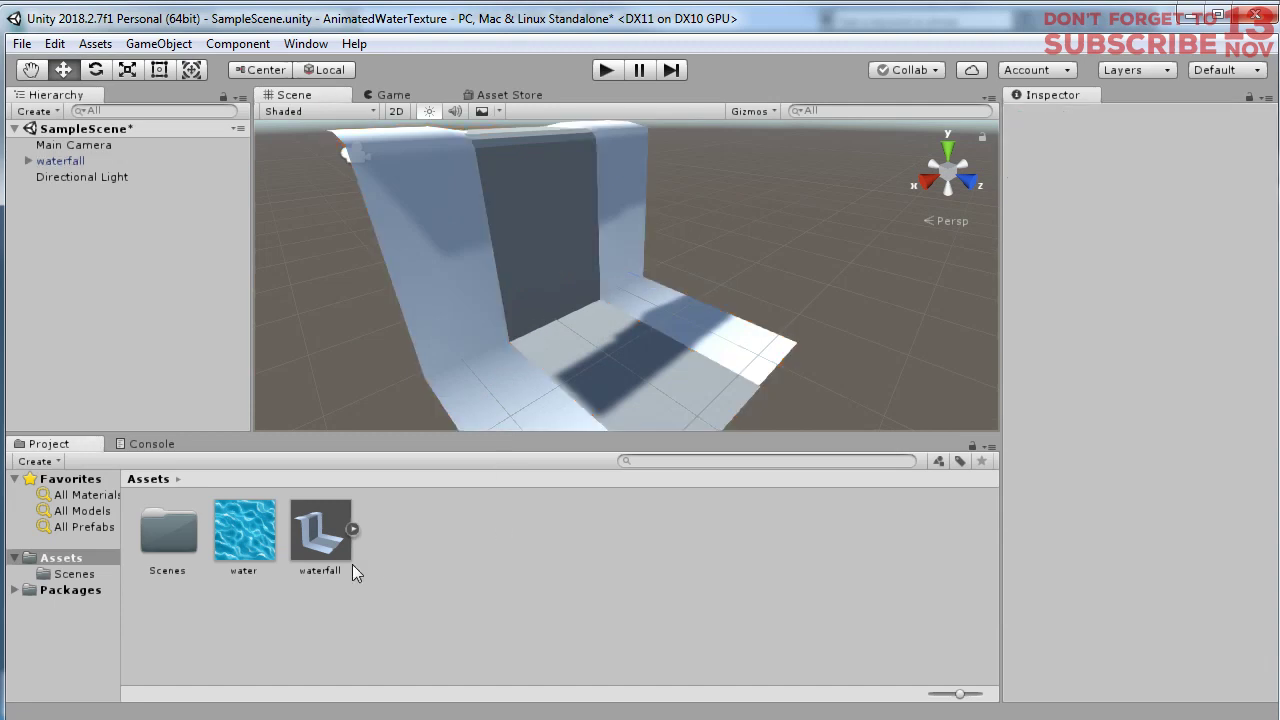
{"action": "left_click", "coordinate": [262, 550]}
- Create a new material named water in the Project panel
{"action": "left_click", "coordinate": [439, 541]}
{"action": "right_click", "coordinate": [462, 535]}
{"action": "mouse_move", "coordinate": [575, 47]}
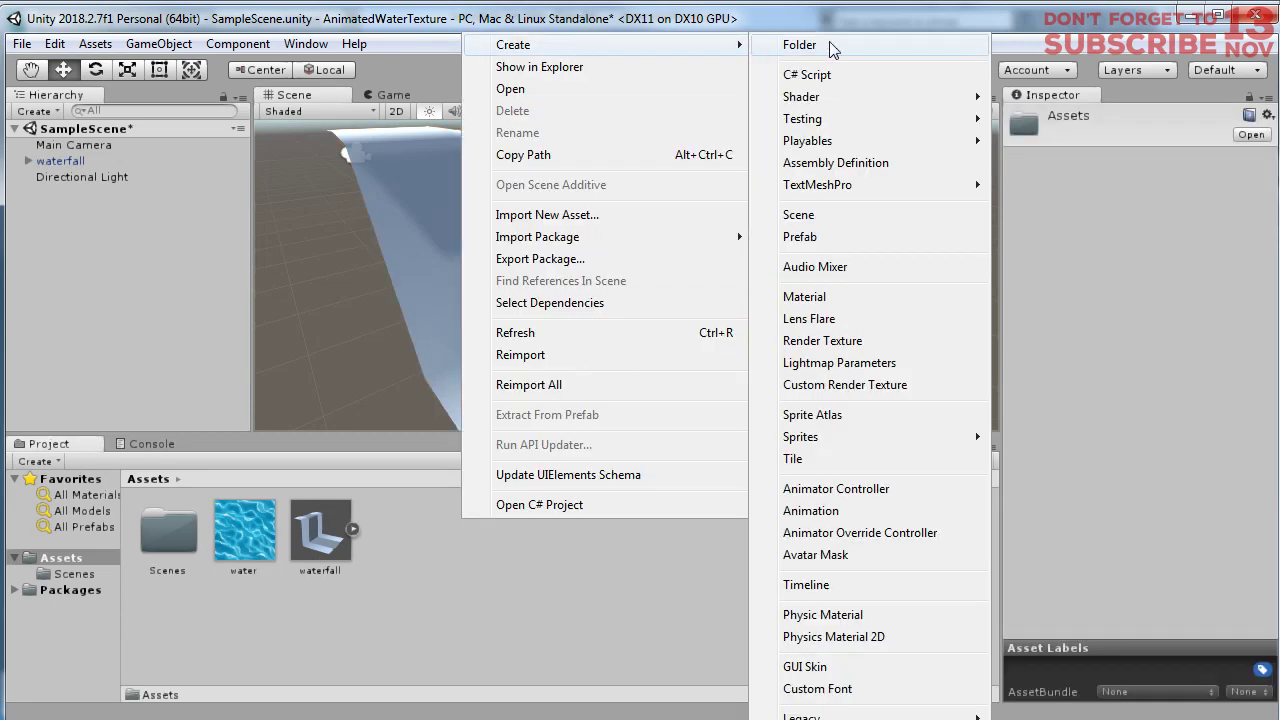
{"action": "left_click", "coordinate": [826, 297]}
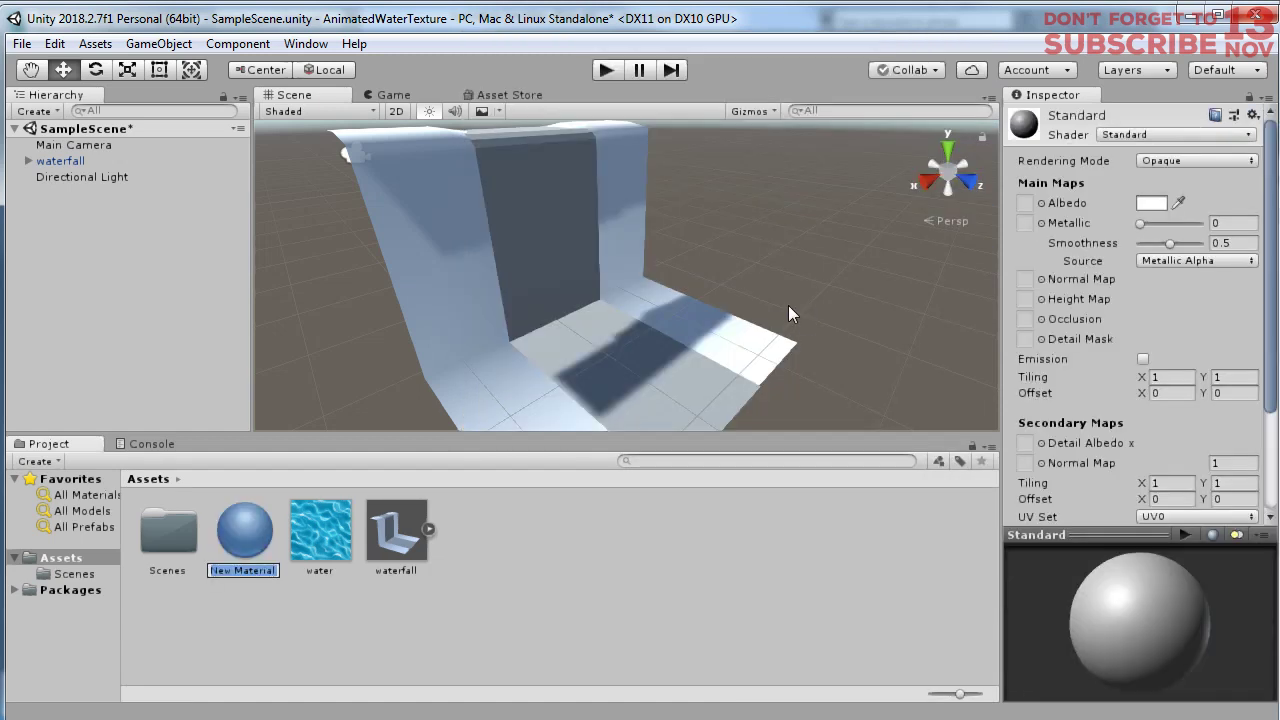
{"action": "type", "text": "water"}
{"action": "key", "text": "Return"}
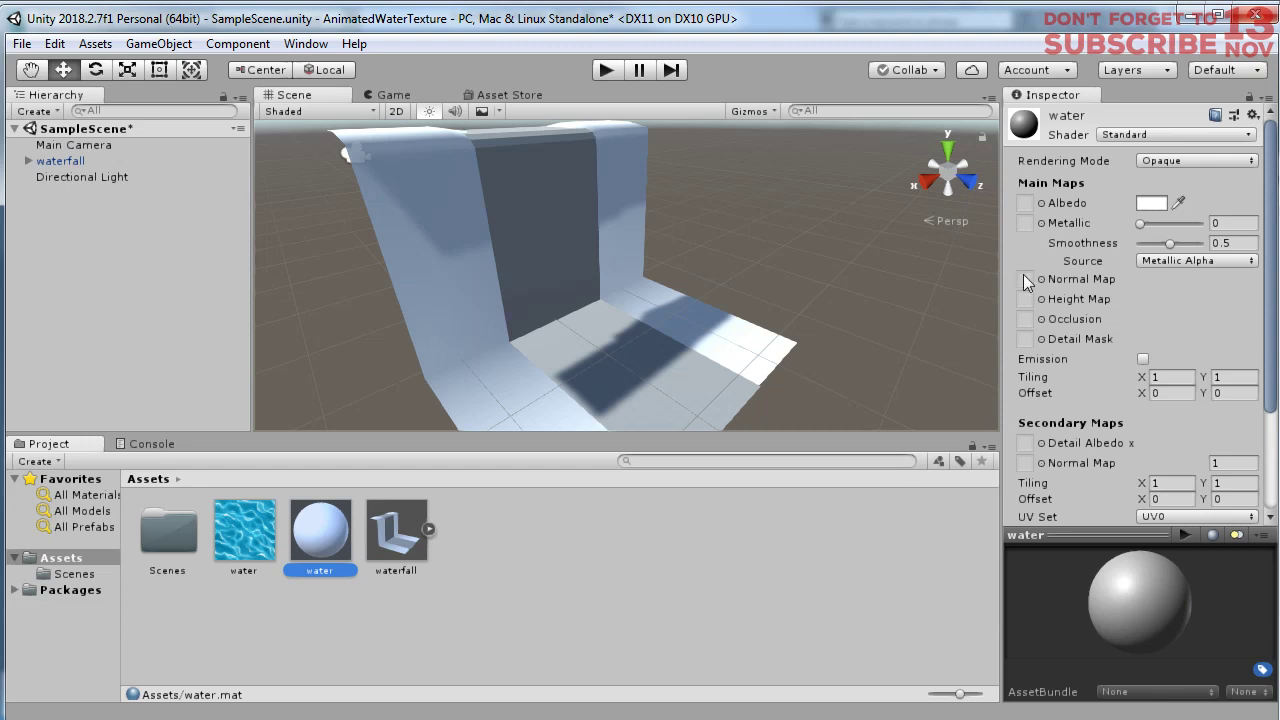
- Use the water texture as Albedo, apply the material to the waterfall, and save
{"action": "left_click_drag", "start_coordinate": [250, 545], "coordinate": [1026, 205]}
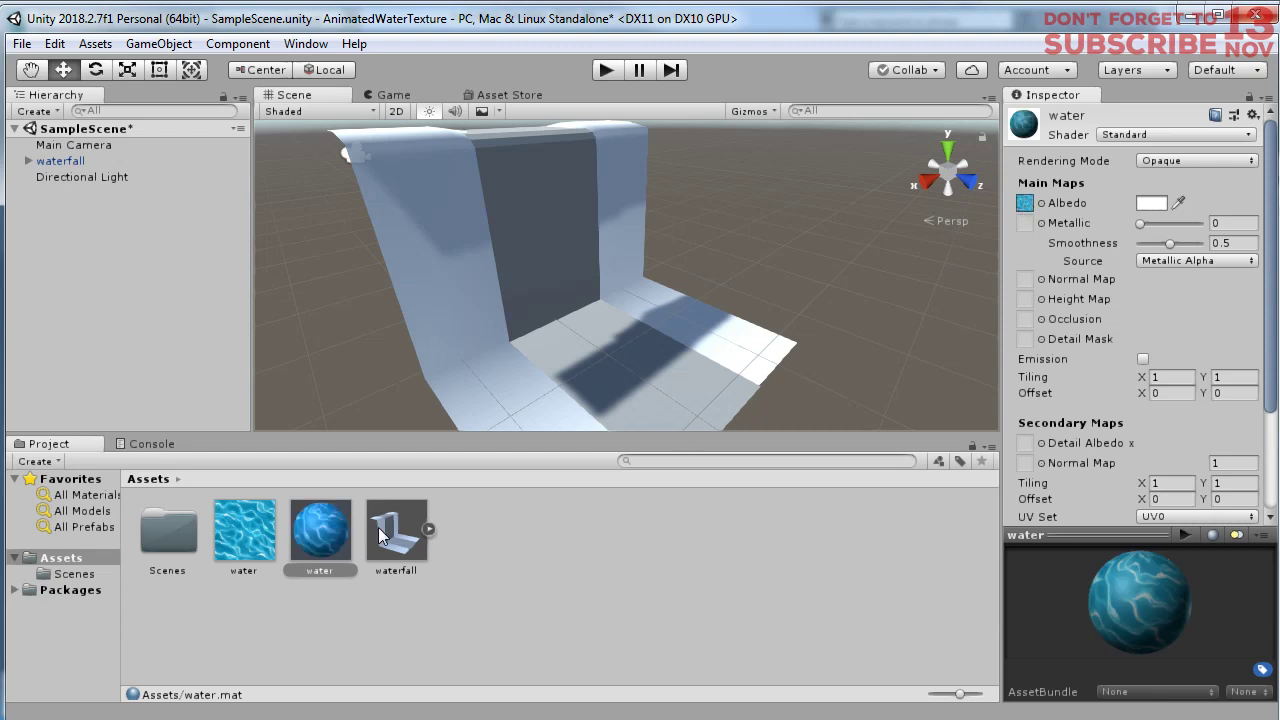
{"action": "left_click_drag", "start_coordinate": [314, 540], "coordinate": [579, 207]}
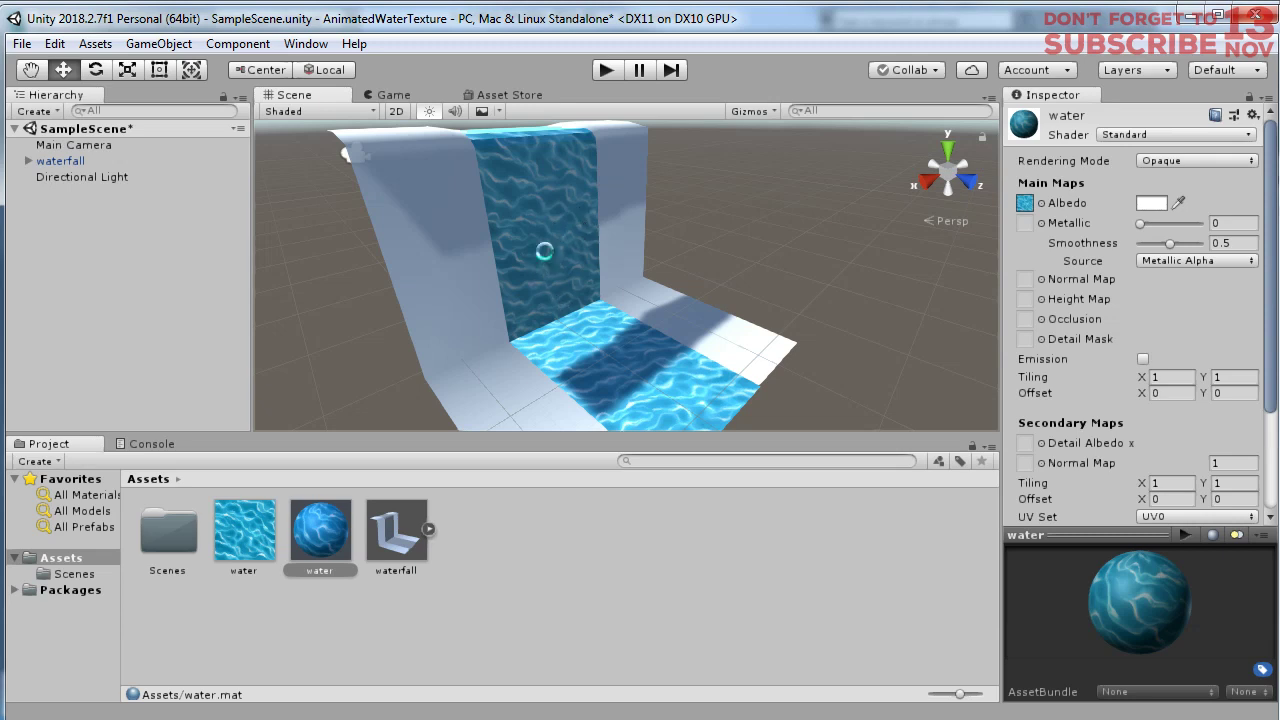
{"action": "key", "text": "ctrl+s"}
{"action": "mouse_move", "coordinate": [520, 249]}
{"action": "left_mouse_down", "text": "alt"}
{"action": "mouse_move", "coordinate": [631, 380]}
{"action": "mouse_move", "coordinate": [789, 397]}
{"action": "mouse_move", "coordinate": [522, 352]}
{"action": "mouse_move", "coordinate": [523, 260]}
{"action": "left_mouse_up", "text": "alt"}
- Preview the game, then select the Main Camera and push it toward the waterfall
{"action": "left_click", "coordinate": [603, 68]}
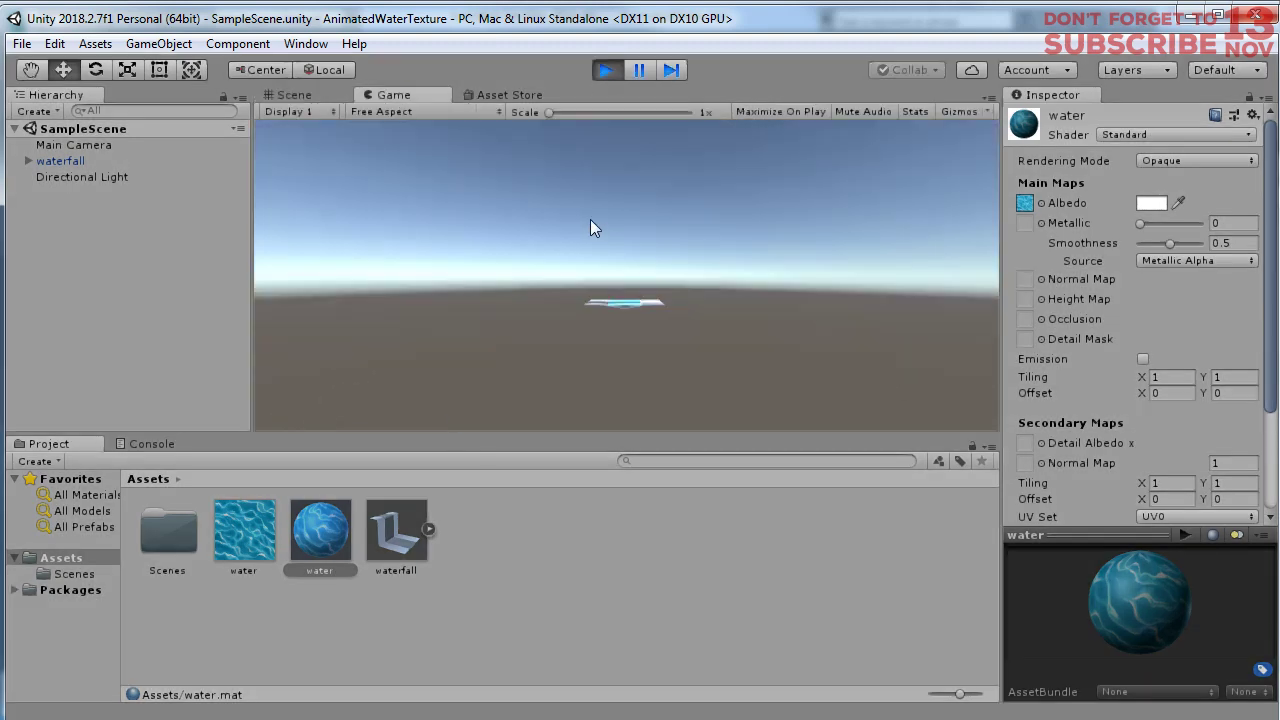
{"action": "left_click", "coordinate": [612, 69]}
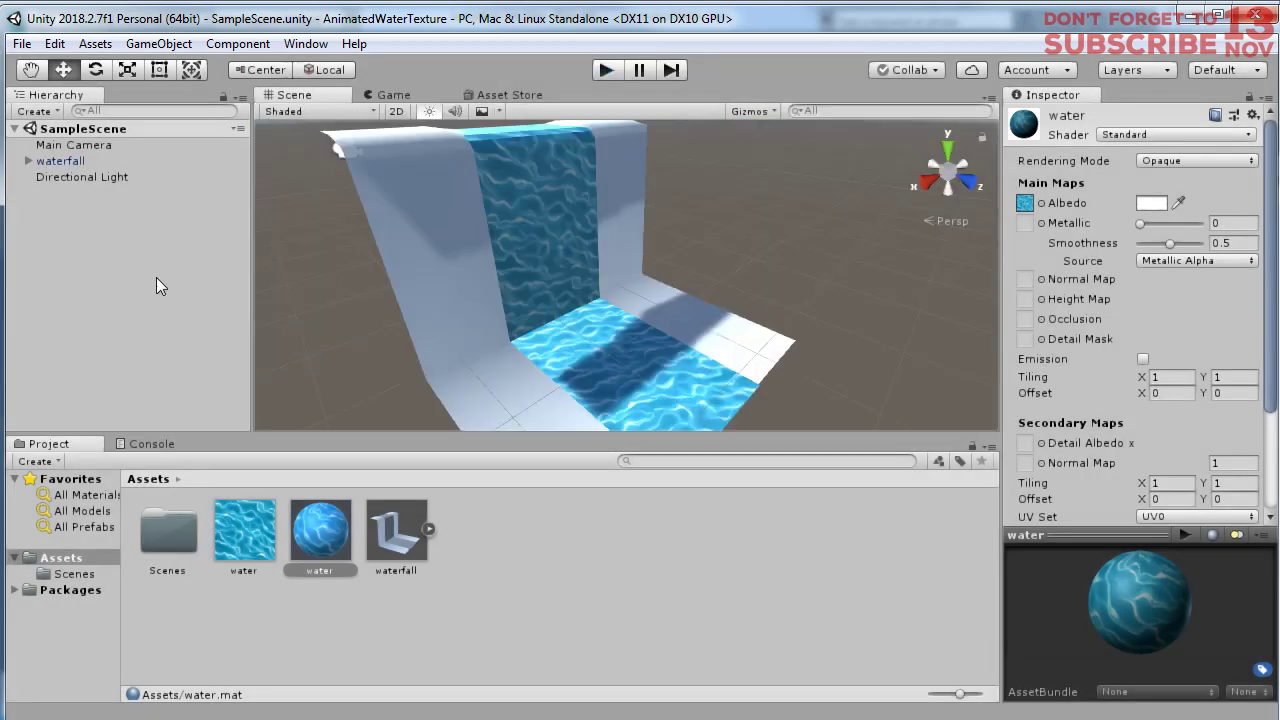
{"action": "left_click", "coordinate": [73, 144]}
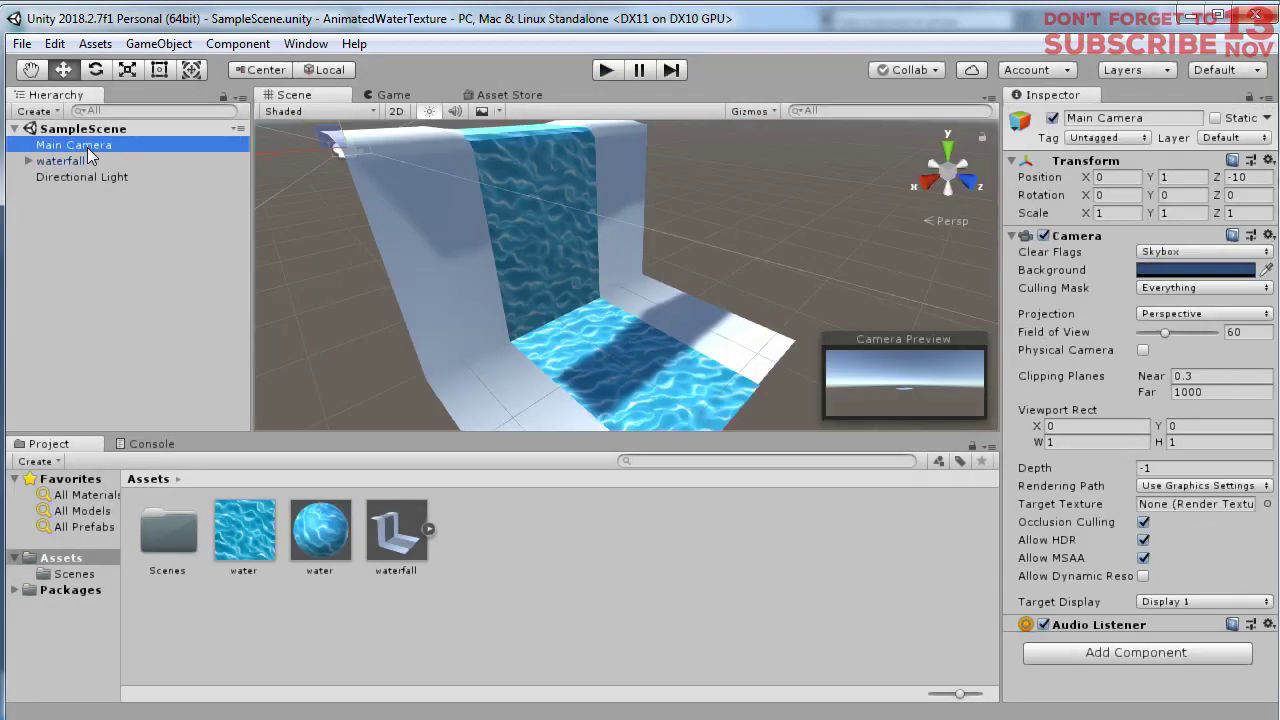
{"action": "mouse_move", "coordinate": [368, 204]}
{"action": "left_mouse_down"}
{"action": "mouse_move", "coordinate": [480, 294]}
{"action": "mouse_move", "coordinate": [376, 221]}
{"action": "left_mouse_up"}
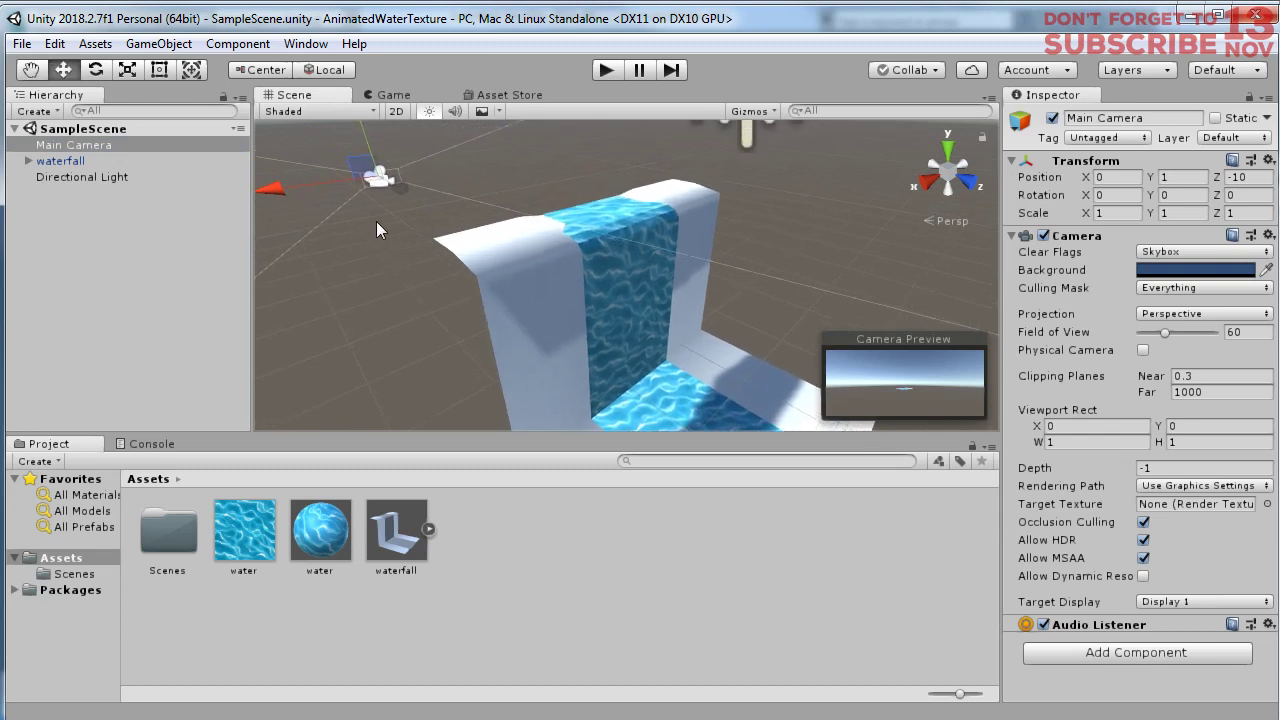
{"action": "left_click_drag", "start_coordinate": [566, 311], "coordinate": [455, 306]}
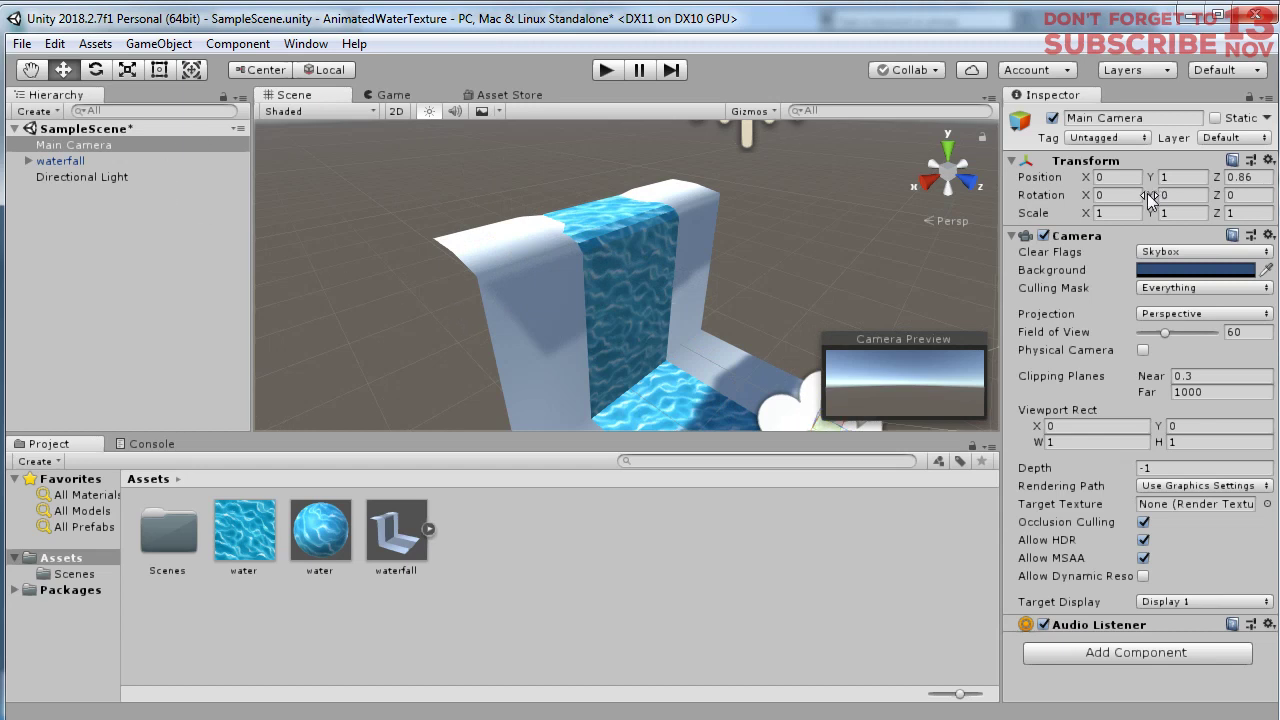
{"action": "left_click_drag", "start_coordinate": [1148, 200], "coordinate": [368, 513]}
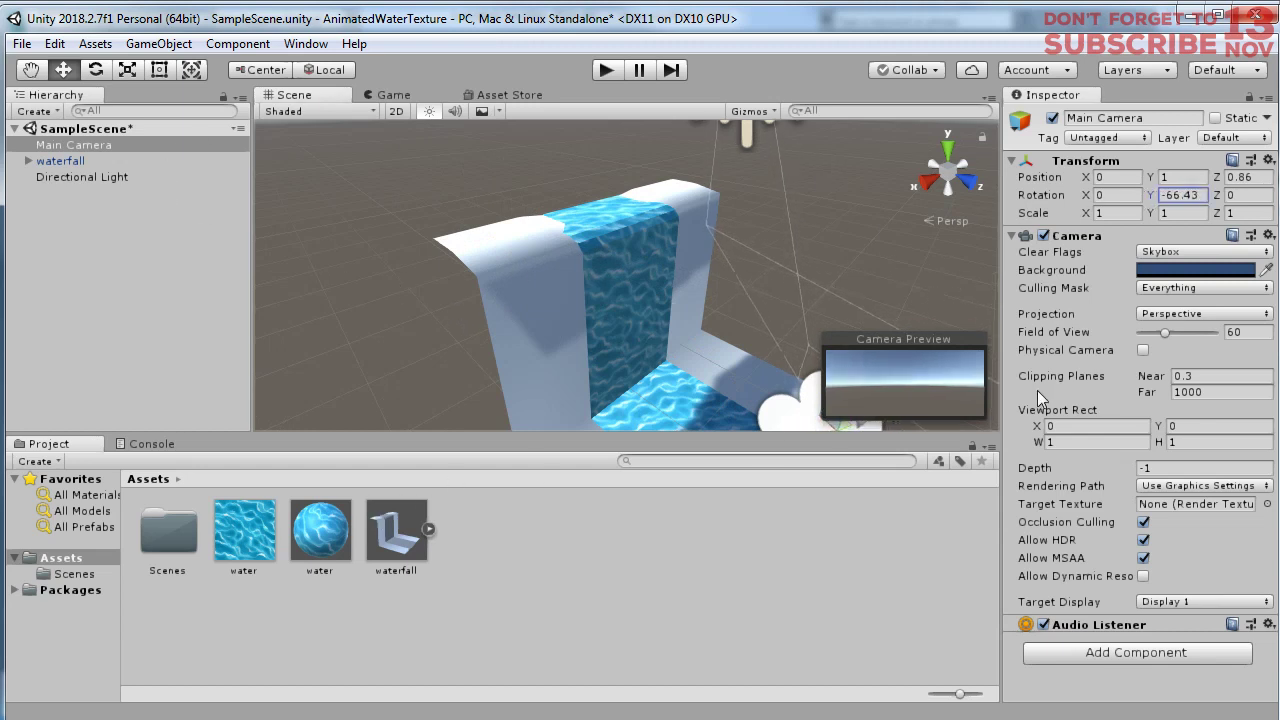
- Set the camera's Rotation Y to -180 and move it further along Z
{"action": "left_click", "coordinate": [1176, 195]}
{"action": "type", "text": "-180"}
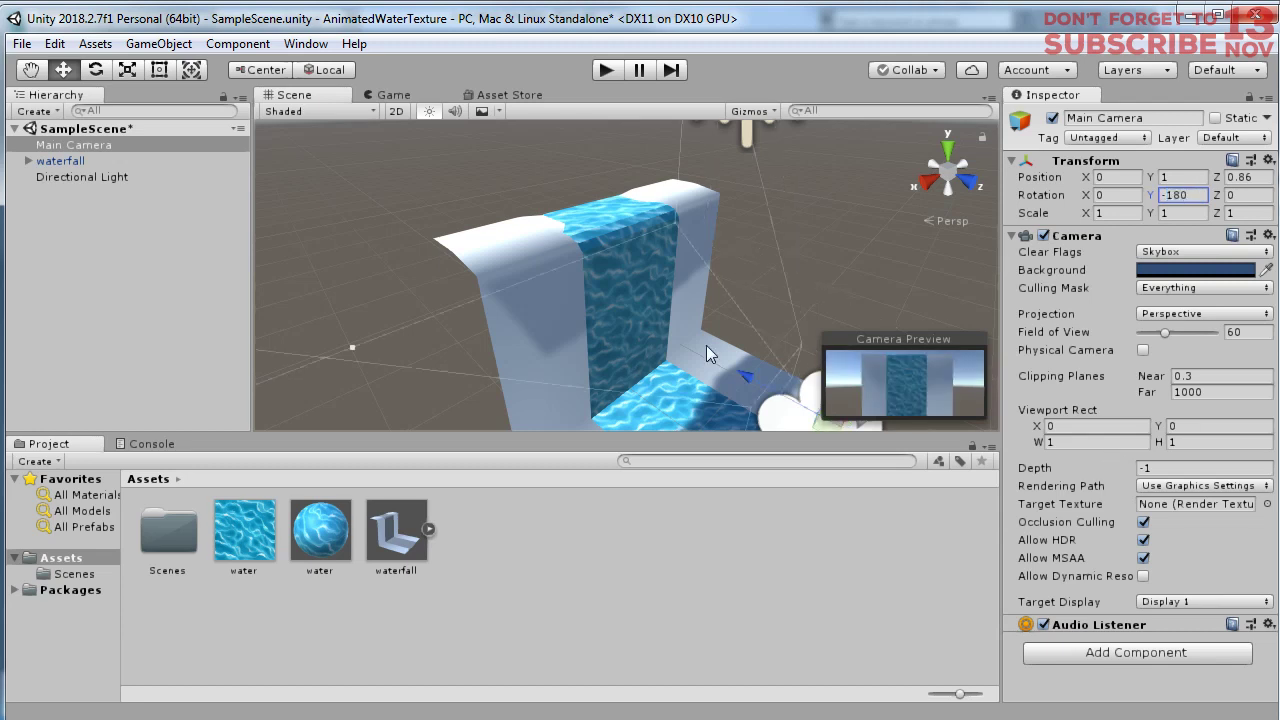
{"action": "left_click_drag", "start_coordinate": [759, 379], "coordinate": [845, 428]}
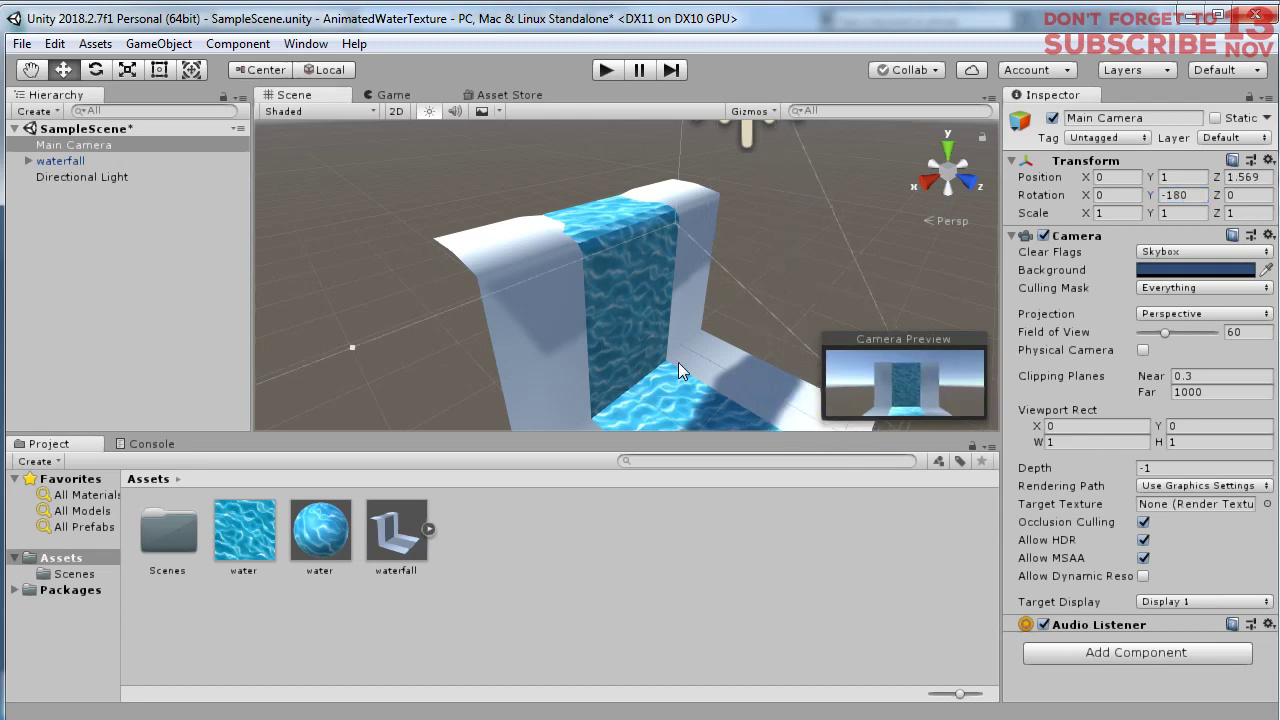
{"action": "key", "text": "f"}
{"action": "left_click_drag", "start_coordinate": [624, 290], "coordinate": [834, 175]}
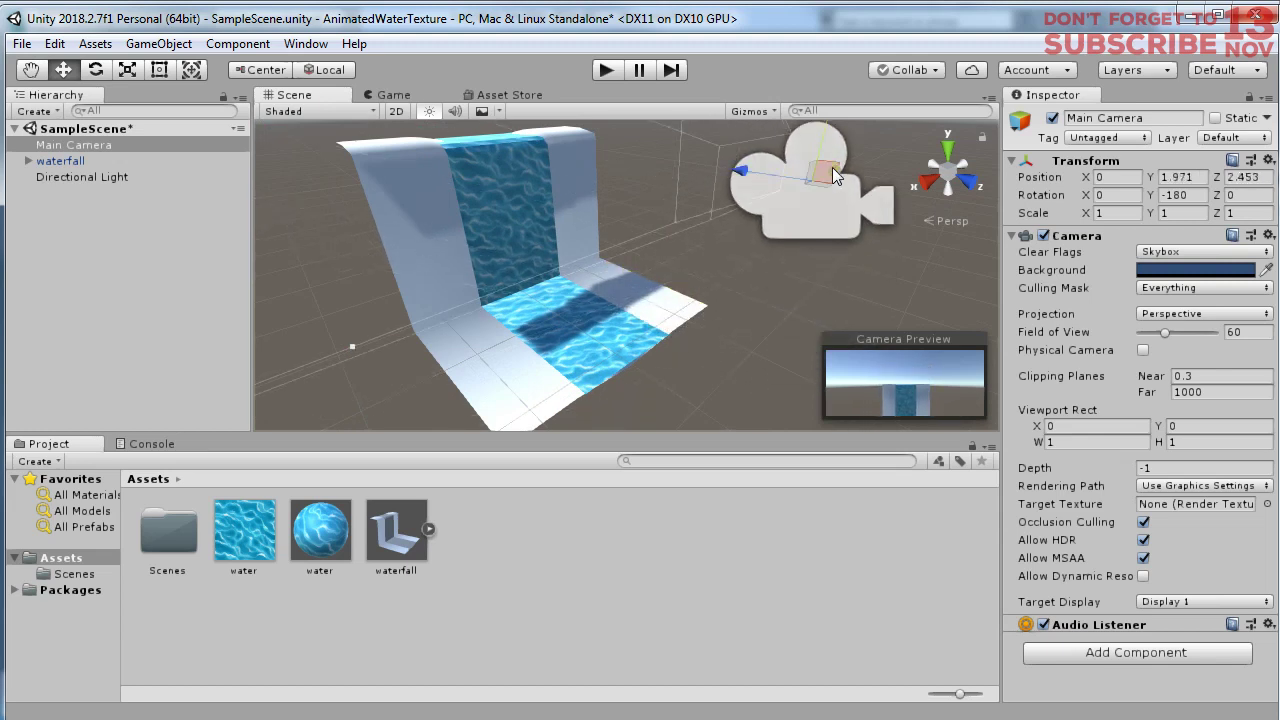
- Reset the camera's Rotation Z to 0 and tilt it down to about 27.14°
{"action": "left_click_drag", "start_coordinate": [1218, 195], "coordinate": [1136, 196]}
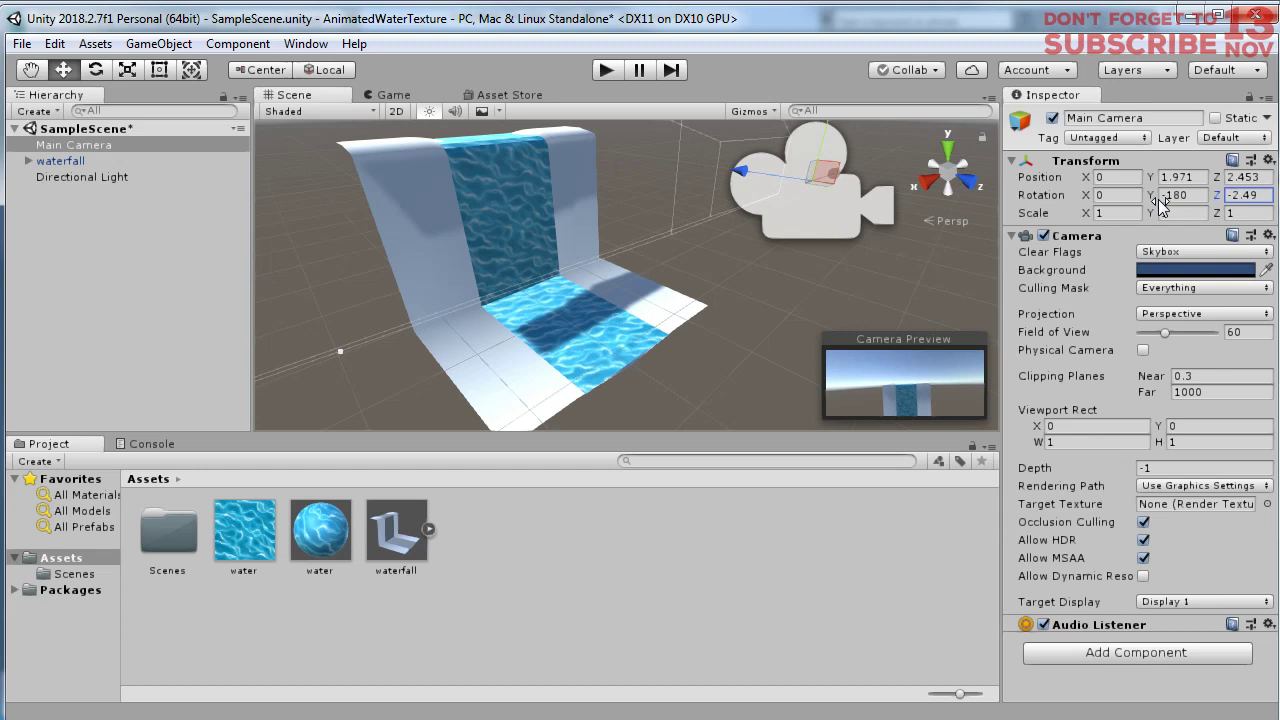
{"action": "left_click", "coordinate": [1097, 195]}
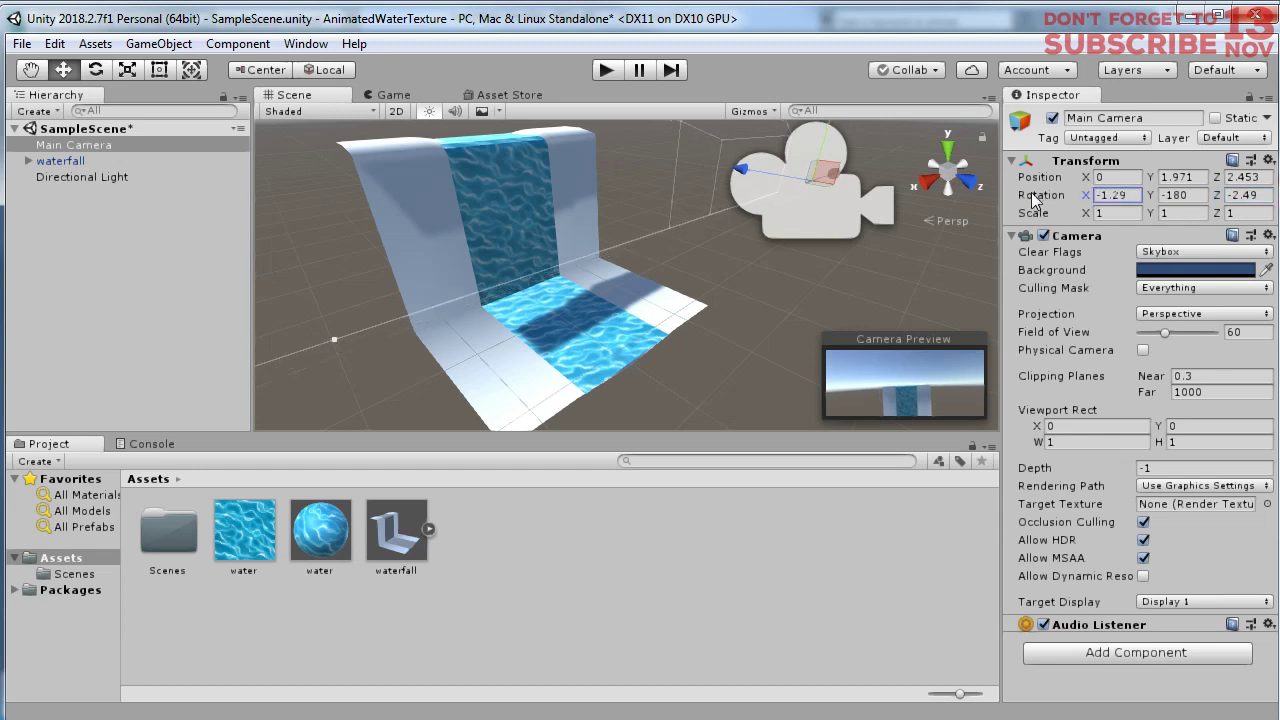
{"action": "left_click", "coordinate": [1243, 195]}
{"action": "type", "text": "0"}
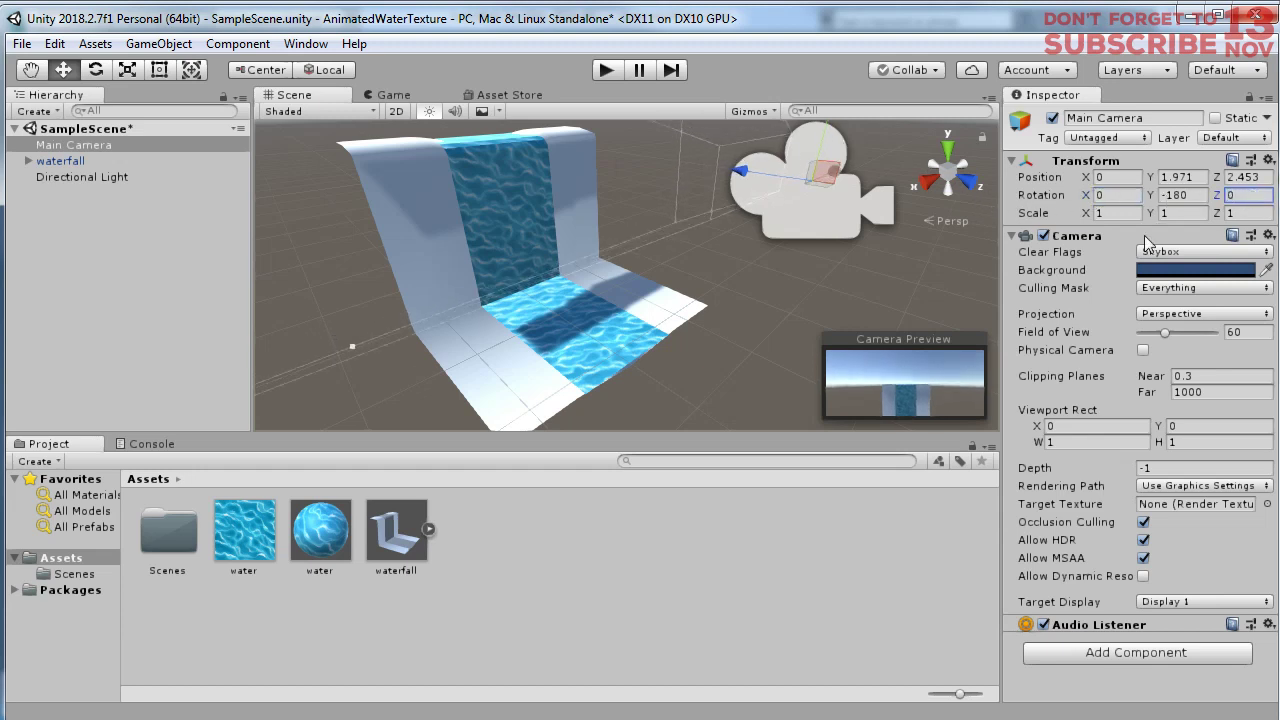
{"action": "left_click_drag", "start_coordinate": [1087, 195], "coordinate": [577, 220]}
- Save the scene, preview the camera view, and move the Main Camera beside the waterfall
{"action": "key", "text": "ctrl+s"}
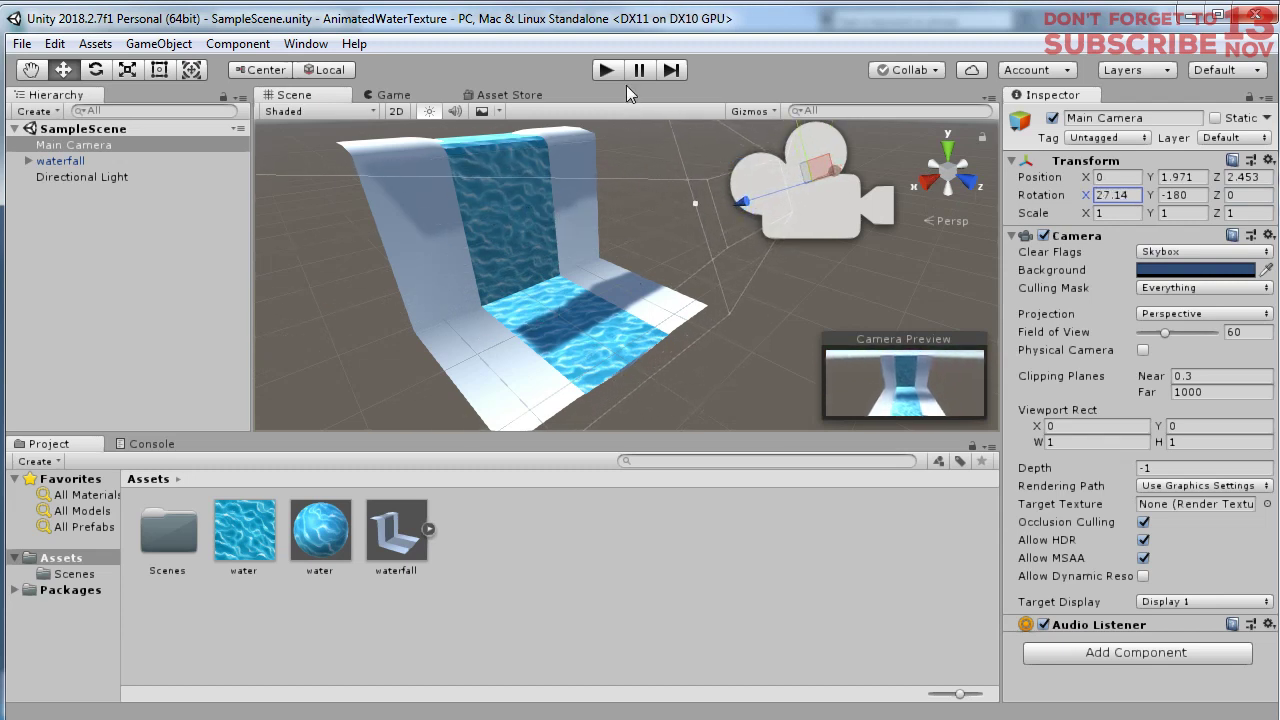
{"action": "left_click", "coordinate": [605, 70]}
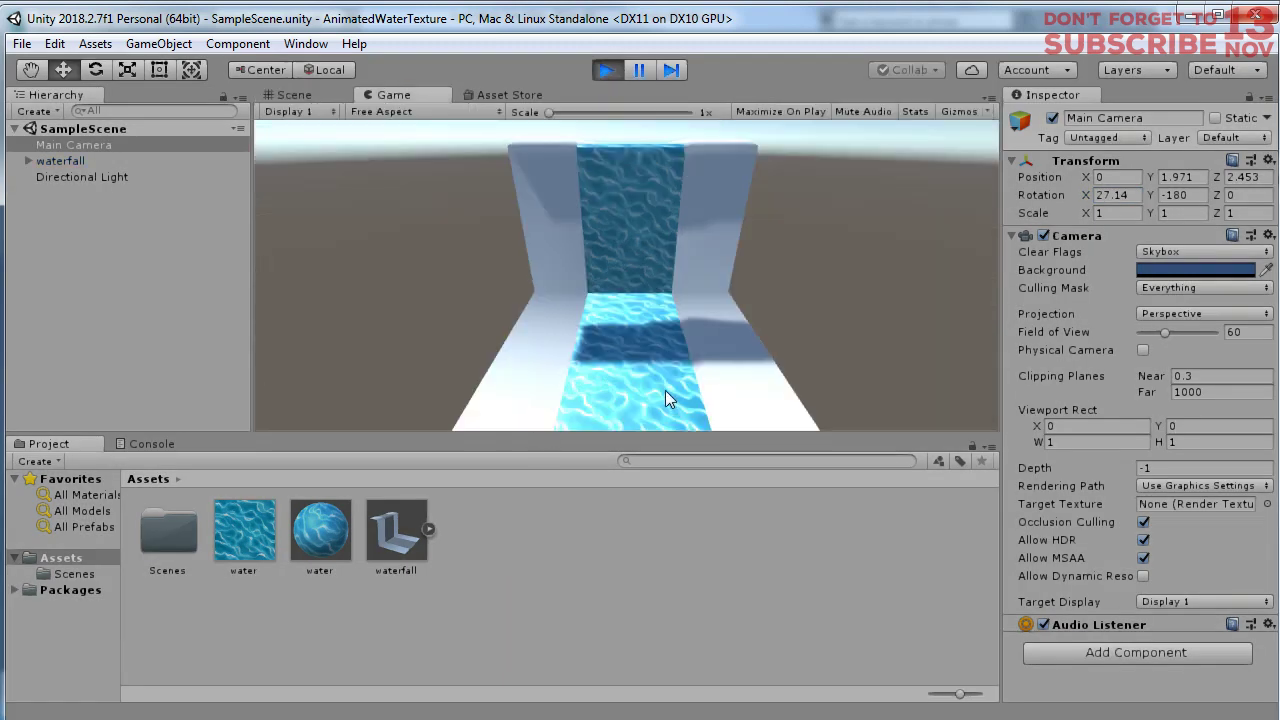
{"action": "left_click", "coordinate": [608, 69]}
{"action": "left_click_drag", "start_coordinate": [811, 218], "coordinate": [770, 420], "text": "alt"}
{"action": "scroll", "coordinate": [772, 415], "scroll_direction": "down", "scroll_amount": 5}
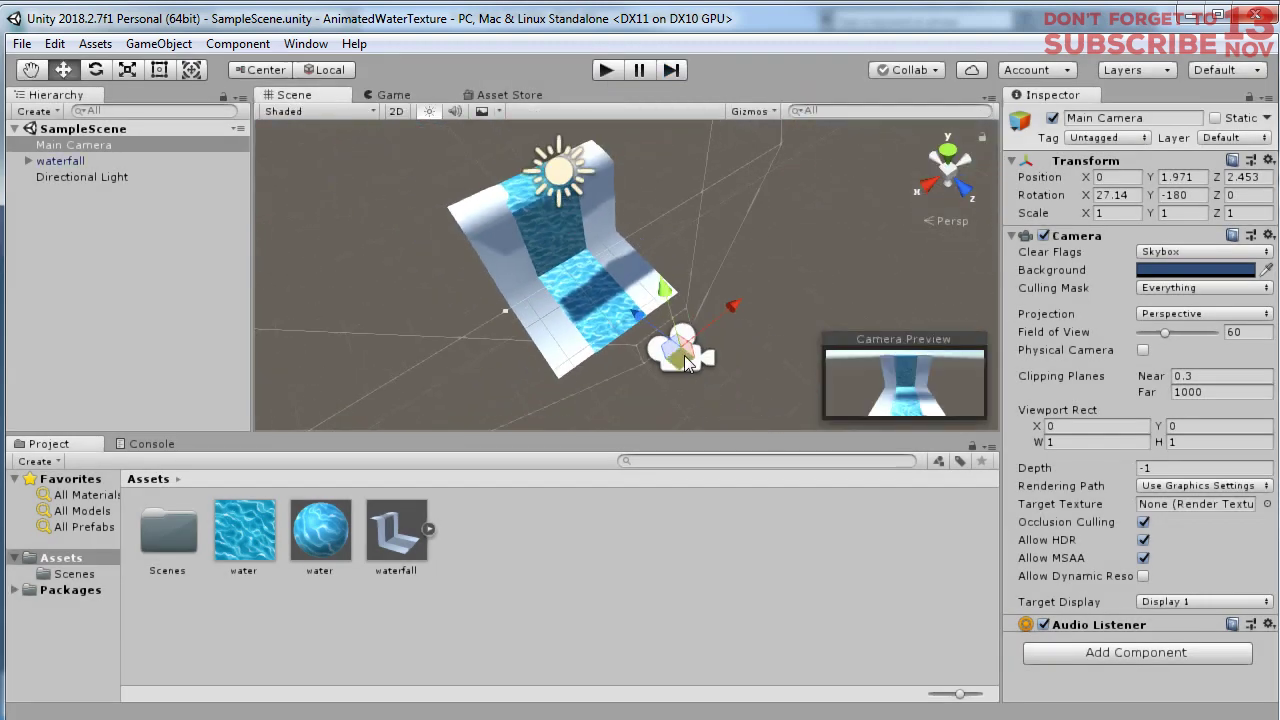
{"action": "left_click_drag", "start_coordinate": [684, 355], "coordinate": [555, 360]}
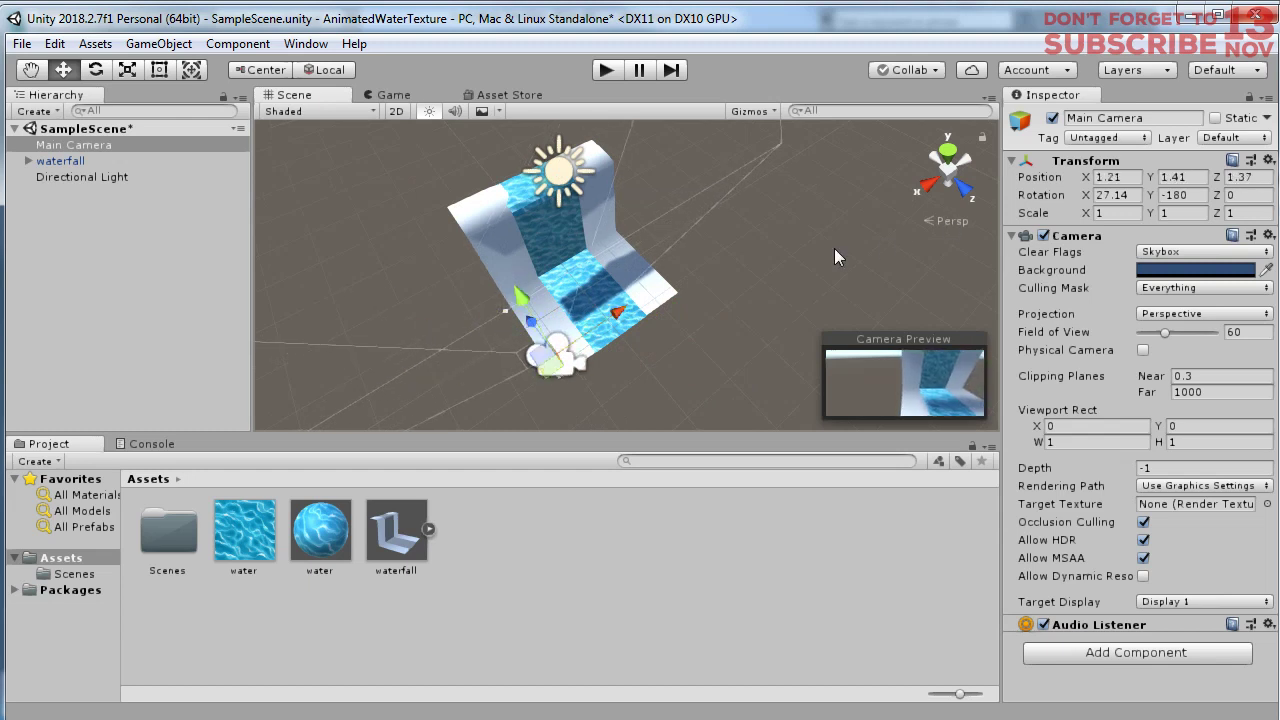
{"action": "left_click", "coordinate": [322, 70]}
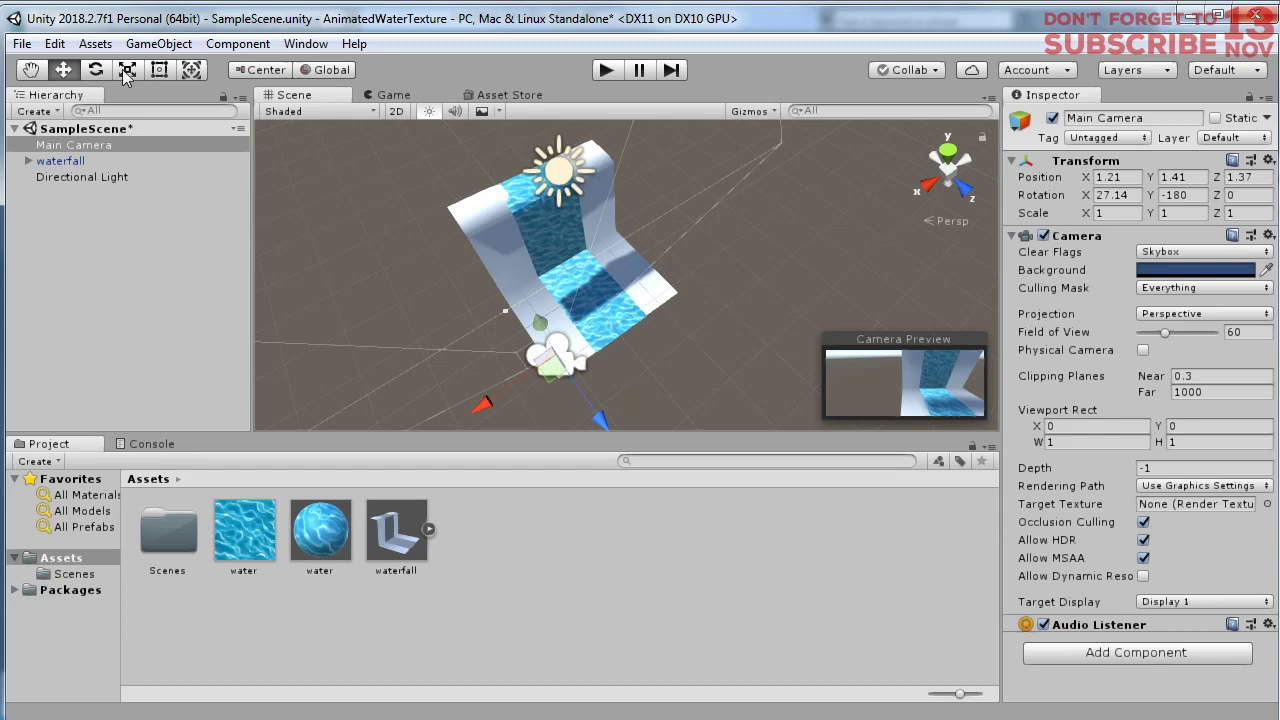
- Turn the camera to Y −133.27° for a diagonal view and raise it to Y 2.093
{"action": "key", "text": "e"}
{"action": "left_click_drag", "start_coordinate": [560, 185], "coordinate": [722, 201], "text": "alt"}
{"action": "left_click_drag", "start_coordinate": [572, 331], "coordinate": [406, 379]}
{"action": "left_click_drag", "start_coordinate": [551, 346], "coordinate": [880, 362], "text": "alt"}
{"action": "left_click", "coordinate": [63, 69]}
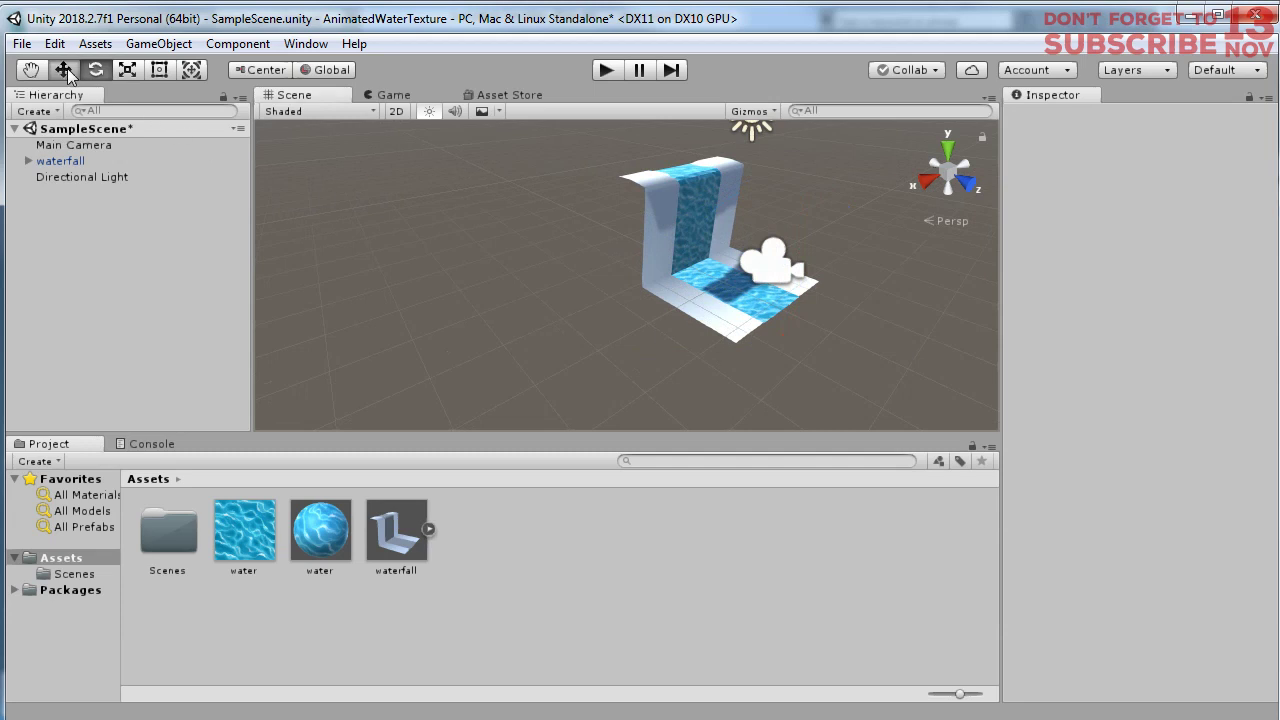
{"action": "left_click", "coordinate": [775, 273]}
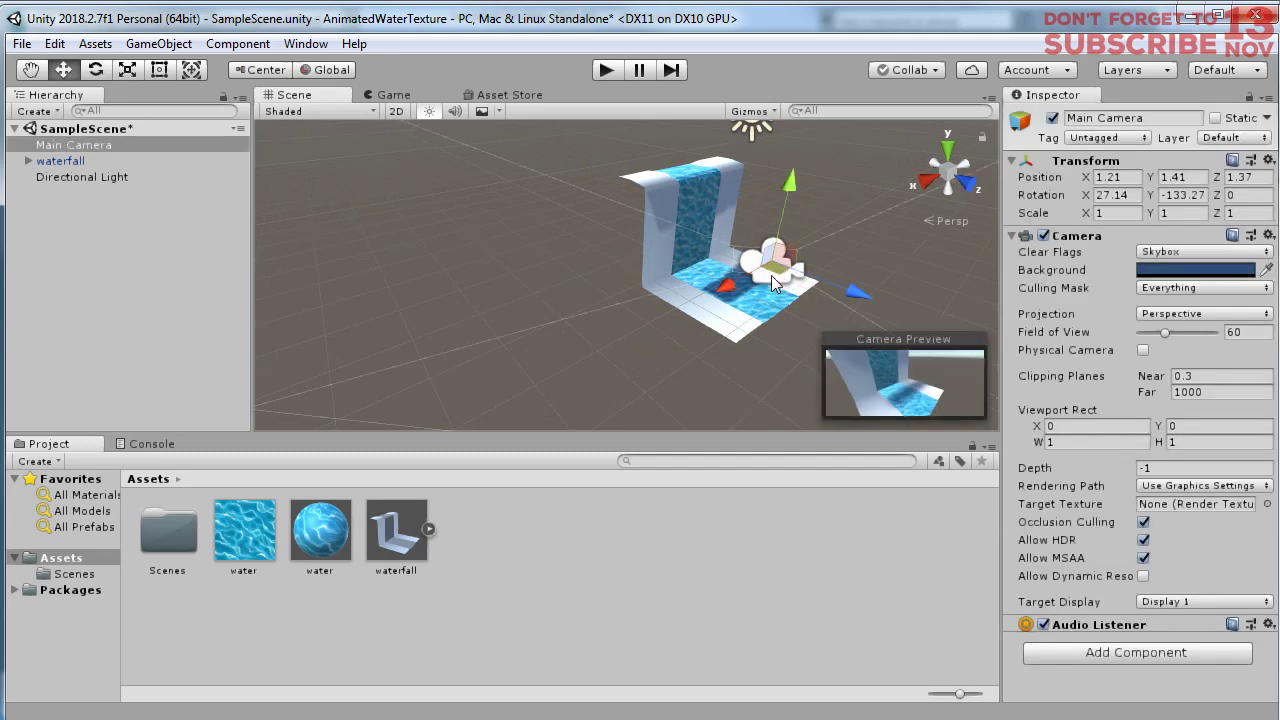
{"action": "left_click_drag", "start_coordinate": [786, 265], "coordinate": [854, 259]}
{"action": "key", "text": "ctrl+s"}
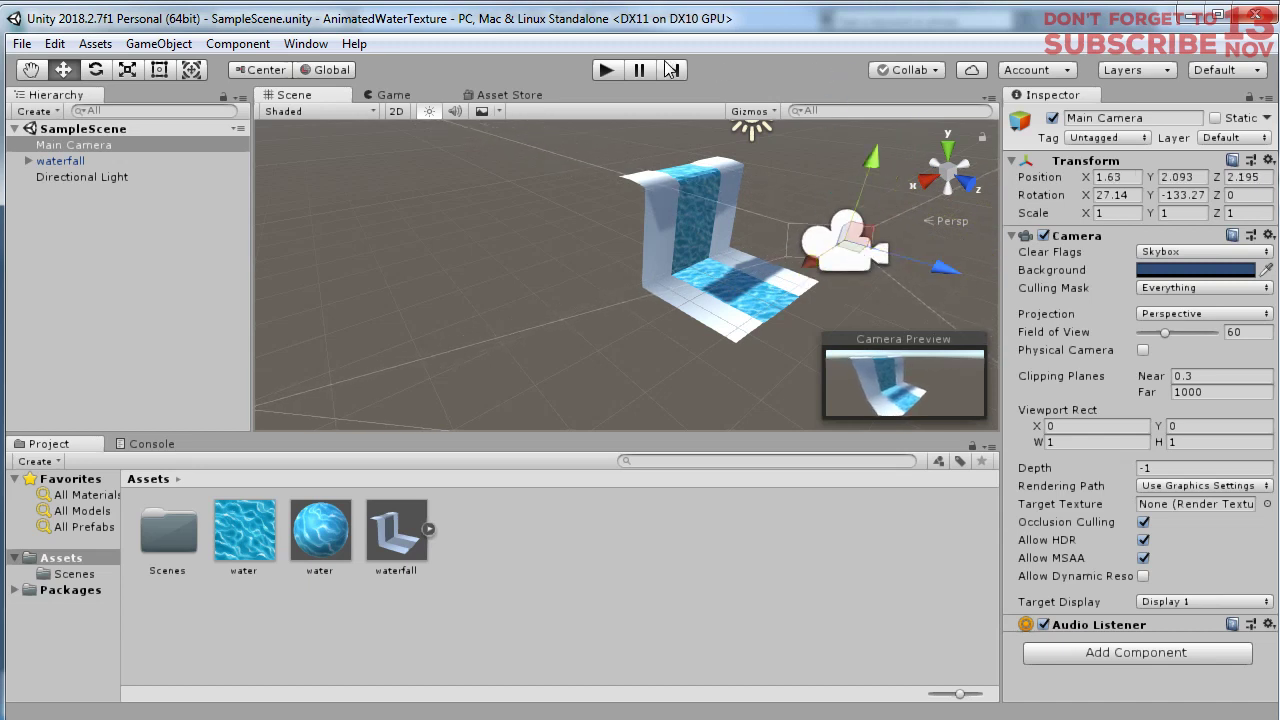
{"action": "left_click", "coordinate": [605, 69]}
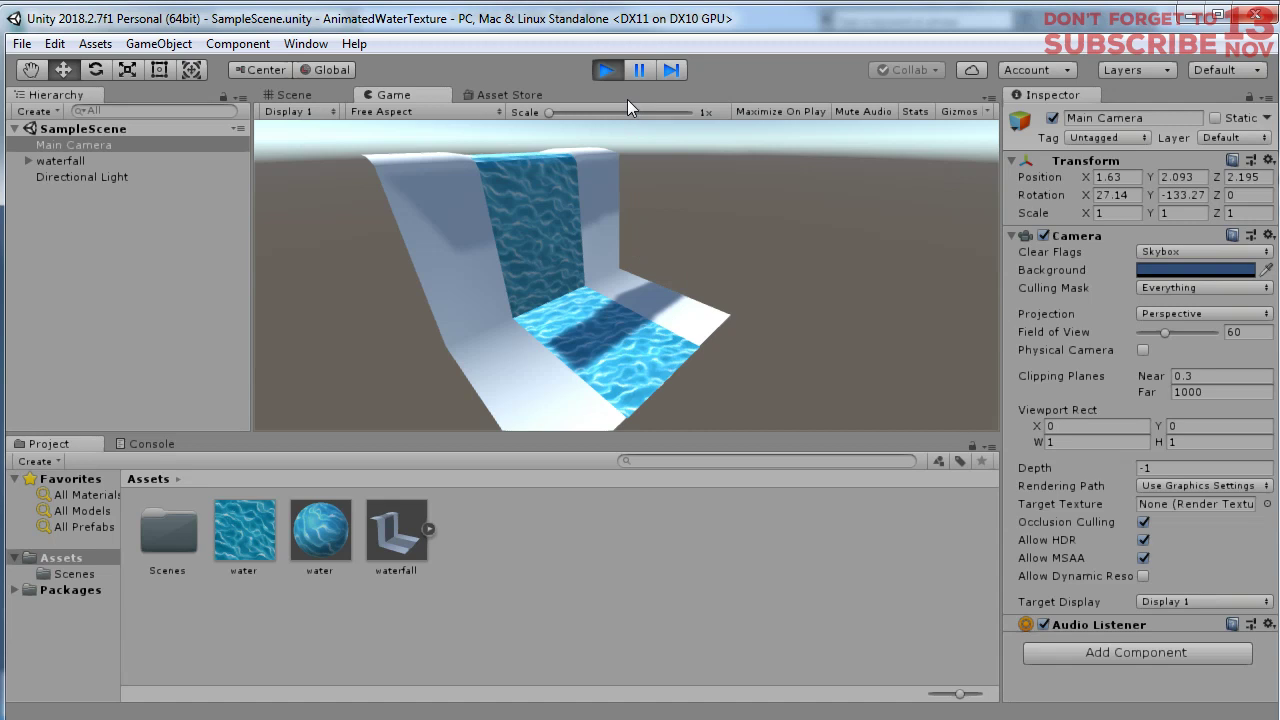
{"action": "left_click", "coordinate": [612, 71]}
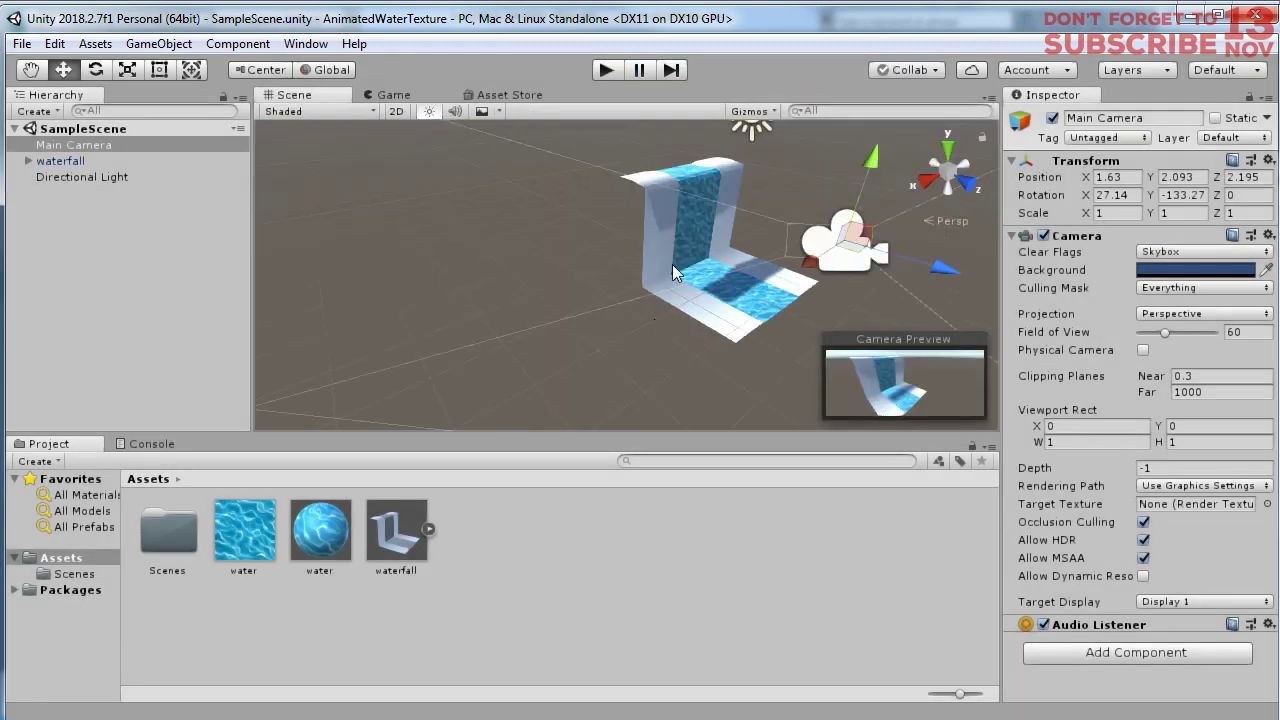
{"action": "middle_click_drag", "start_coordinate": [511, 315], "coordinate": [610, 284]}
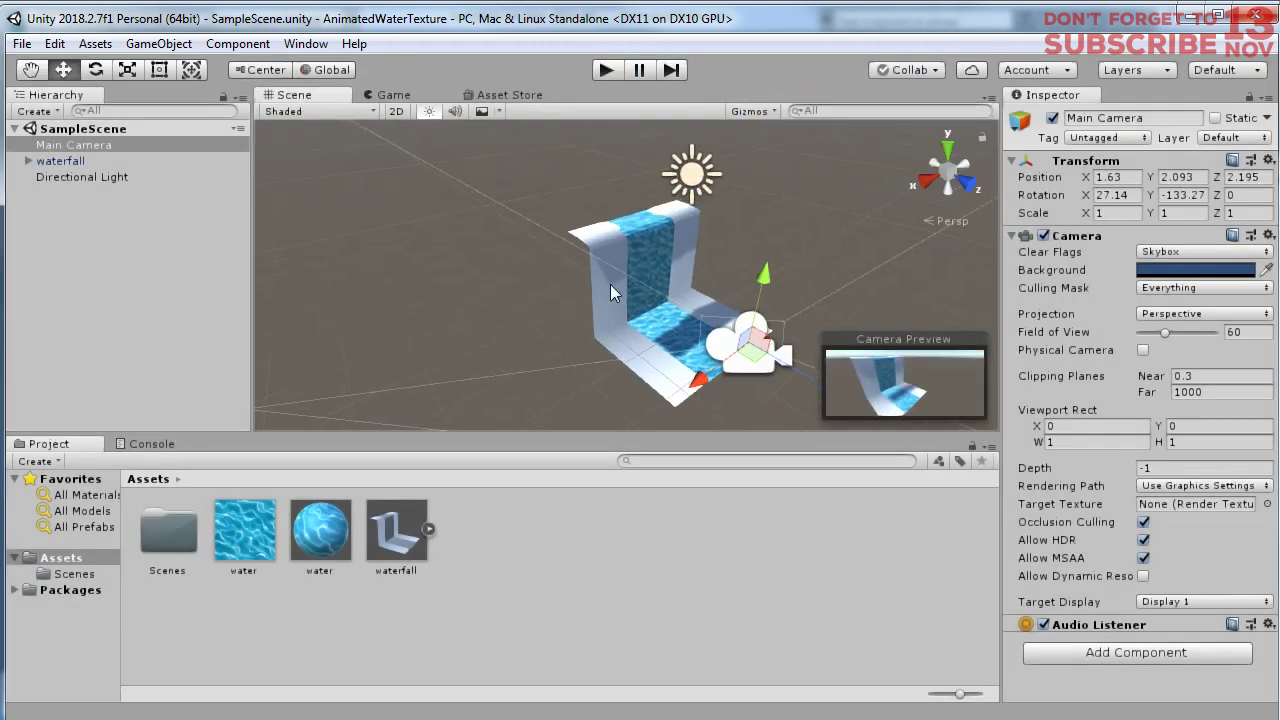
- Rotate the Directional Light to X 60.753, Y −189.77, Z −13.435
{"action": "left_click", "coordinate": [688, 185]}
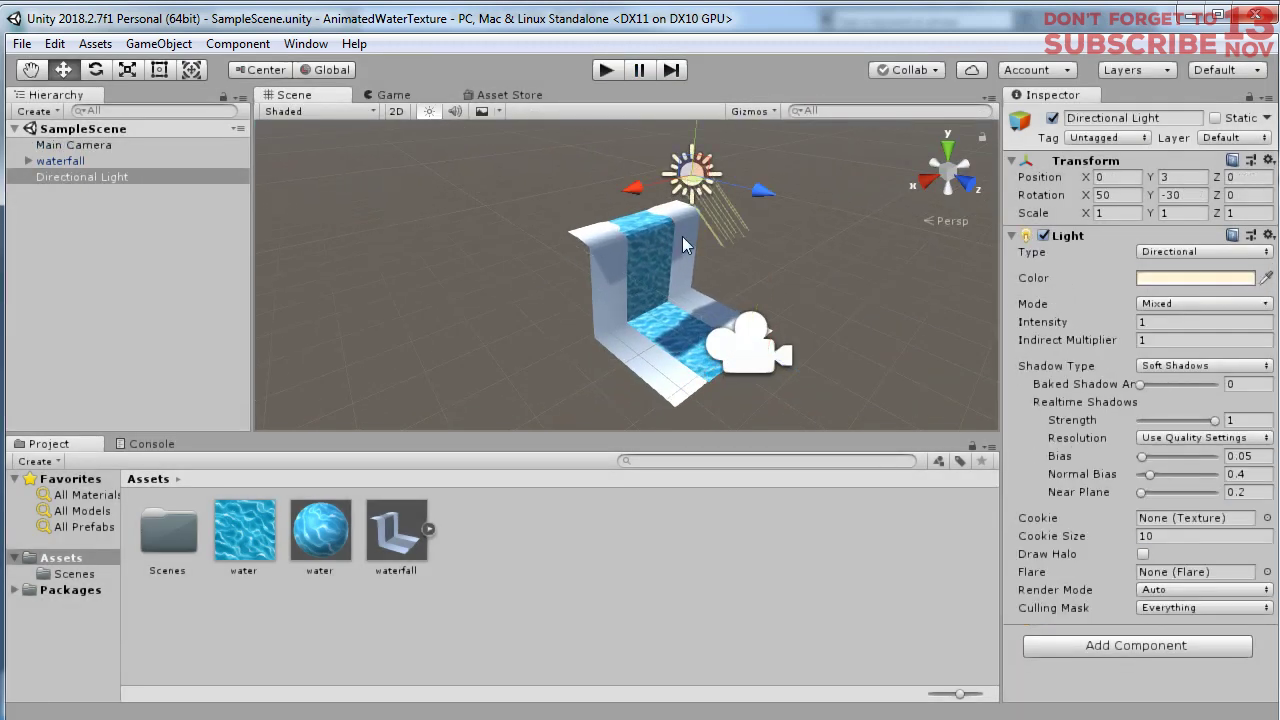
{"action": "left_click", "coordinate": [104, 77]}
{"action": "left_click_drag", "start_coordinate": [748, 181], "coordinate": [805, 185]}
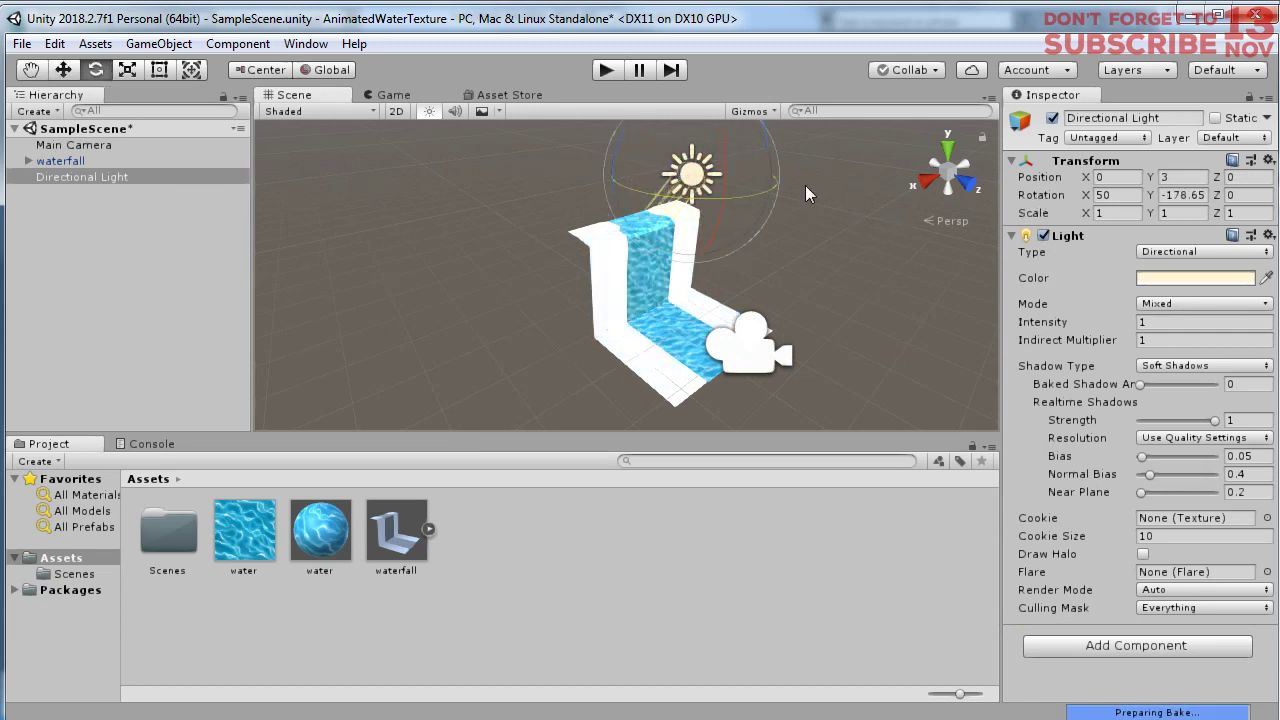
{"action": "left_click_drag", "start_coordinate": [722, 149], "coordinate": [703, 104]}
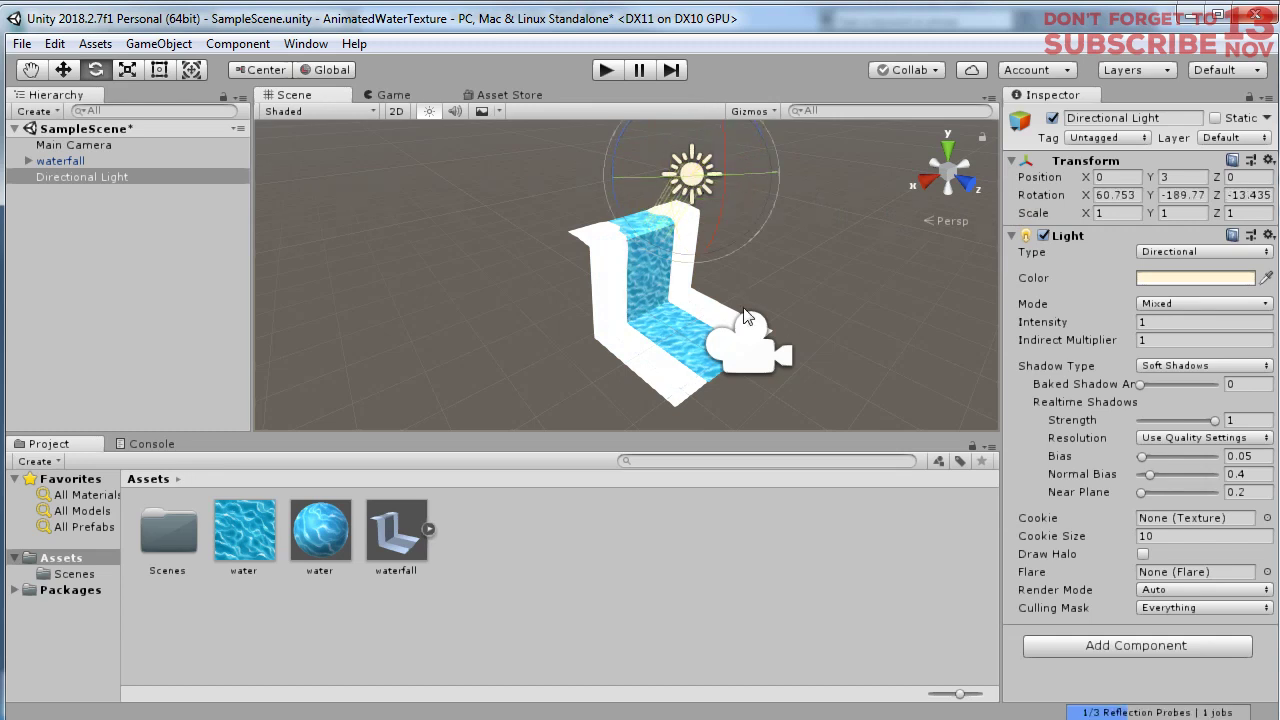
- Preview the relit waterfall in play mode, then deselect the light
{"action": "left_click", "coordinate": [607, 71]}
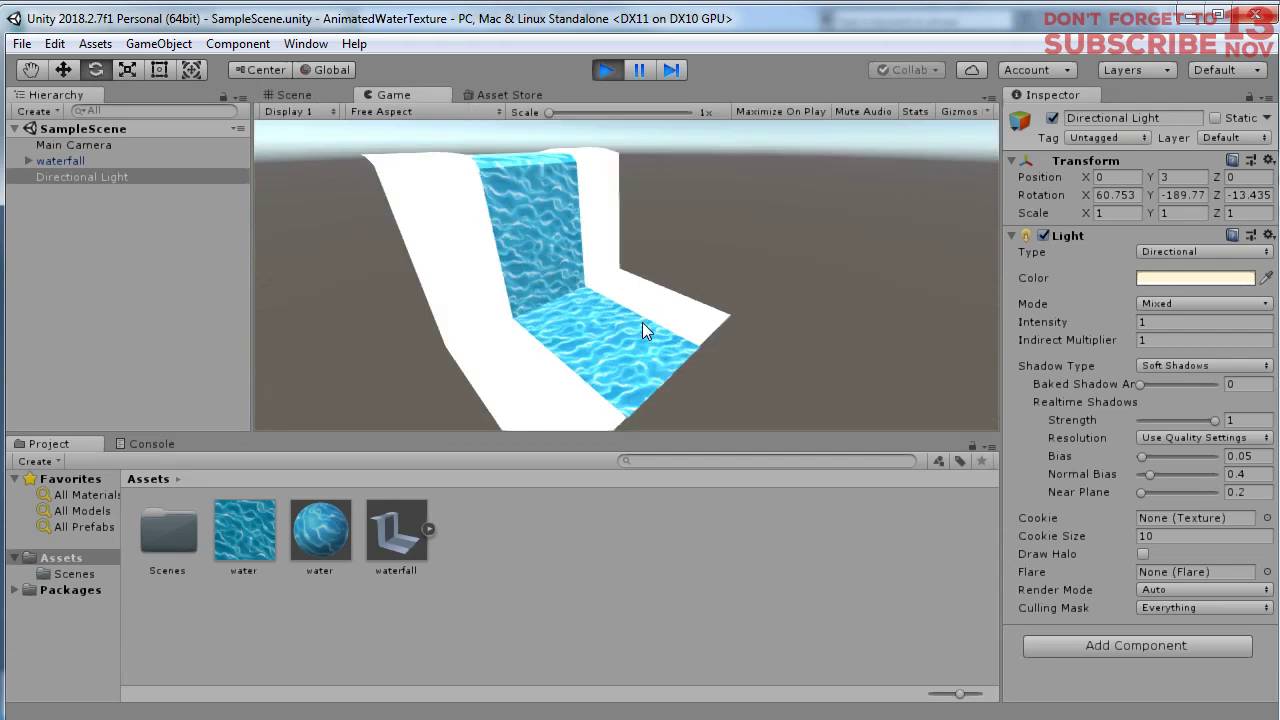
{"action": "left_click", "coordinate": [609, 71]}
{"action": "left_click_drag", "start_coordinate": [725, 308], "coordinate": [638, 330], "text": "alt"}
{"action": "left_click", "coordinate": [539, 553]}
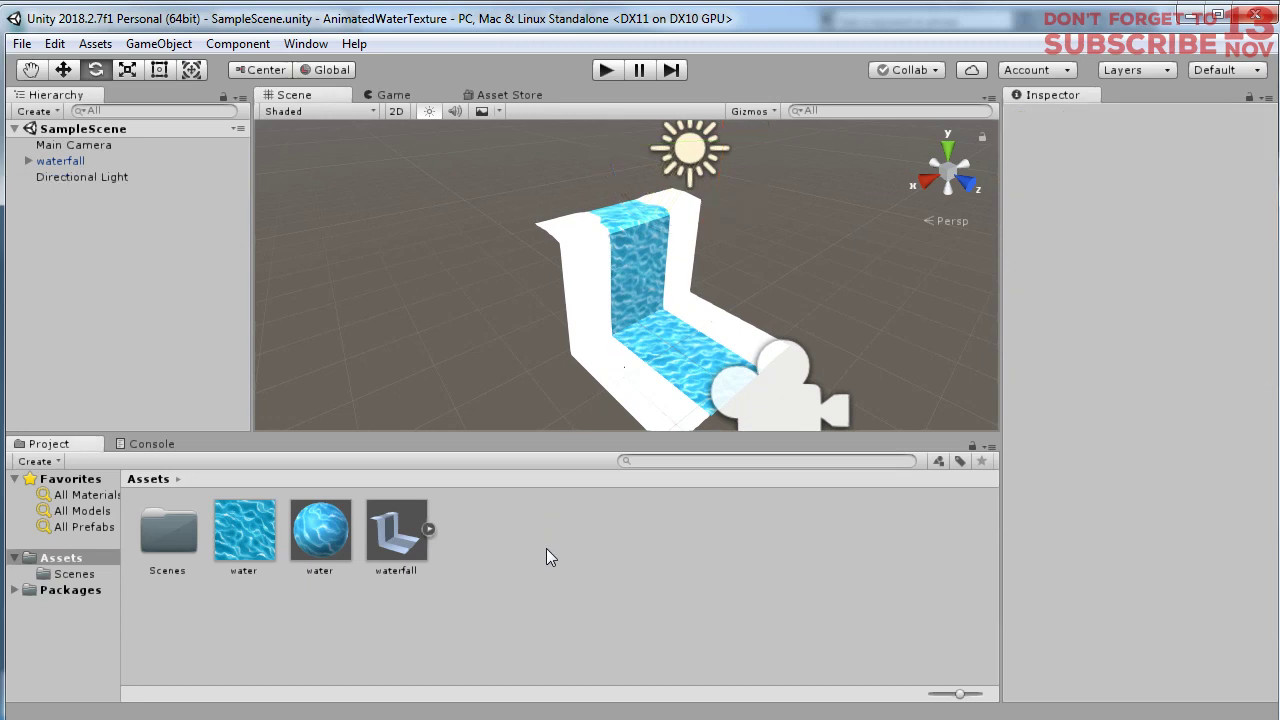
- Create a new C# script in Assets named animatedwater
{"action": "right_click", "coordinate": [514, 532]}
{"action": "mouse_move", "coordinate": [795, 62]}
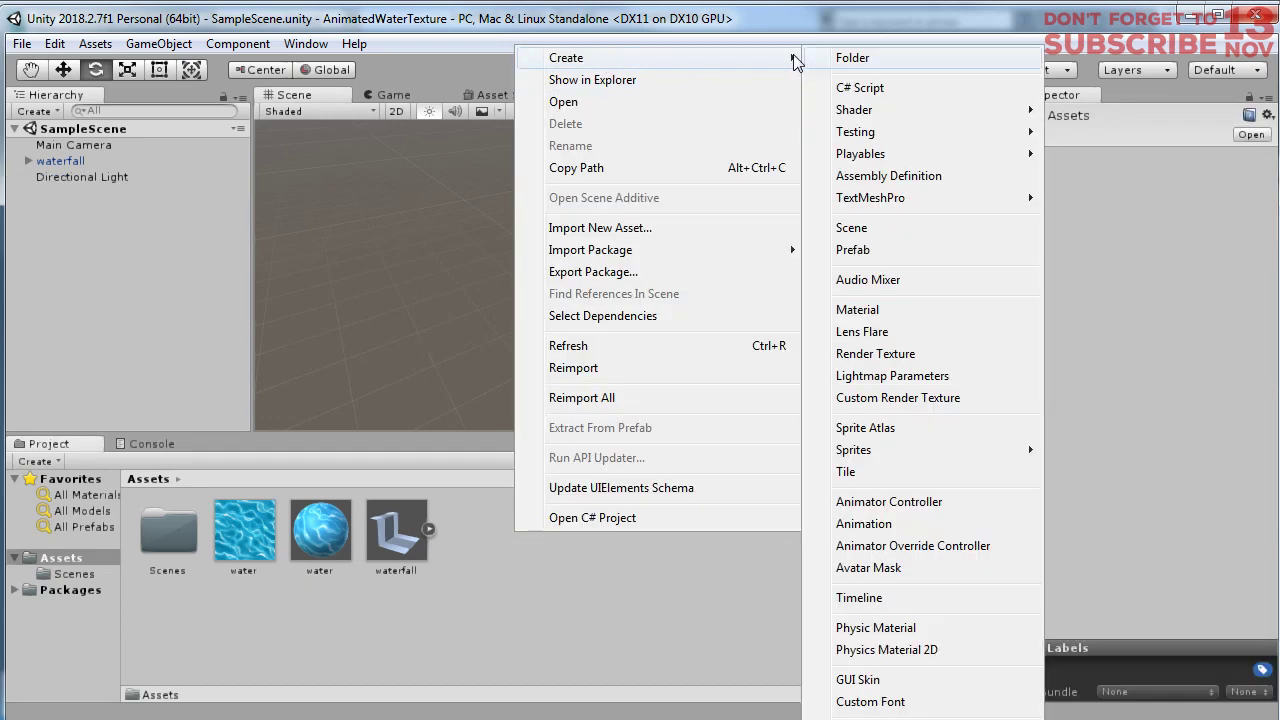
{"action": "left_click", "coordinate": [871, 87]}
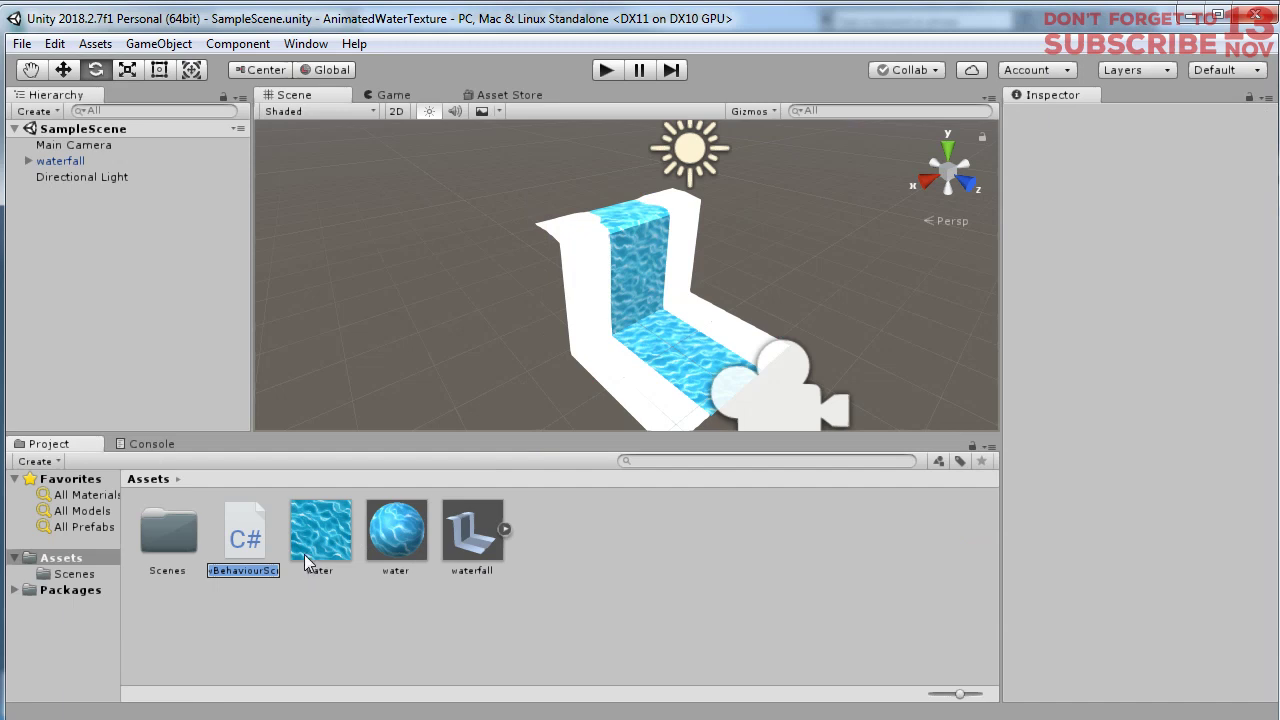
{"action": "type", "text": "wateran"}
{"action": "key", "text": "ctrl+a"}
{"action": "type", "text": "animatedwater"}
{"action": "key", "text": "Return"}
- Open the animatedwater script in Visual Studio
{"action": "left_click", "coordinate": [539, 594]}
{"action": "left_click", "coordinate": [318, 560]}
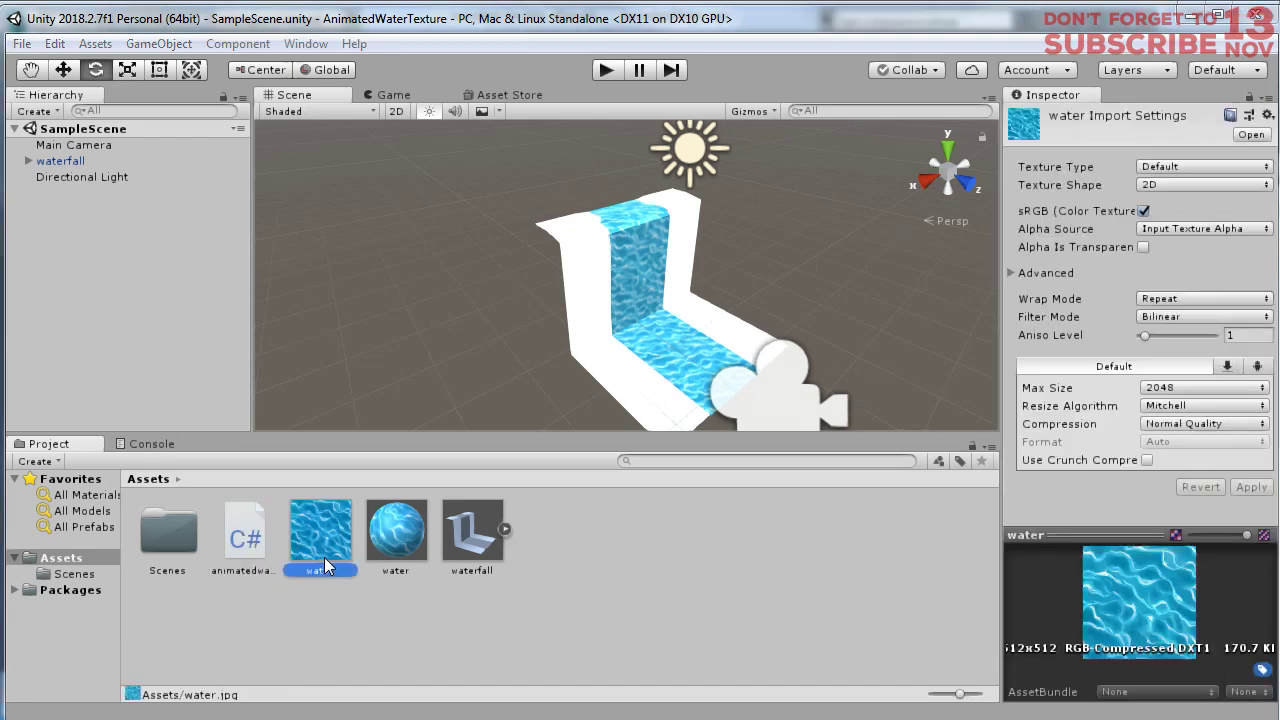
{"action": "left_click", "coordinate": [228, 538]}
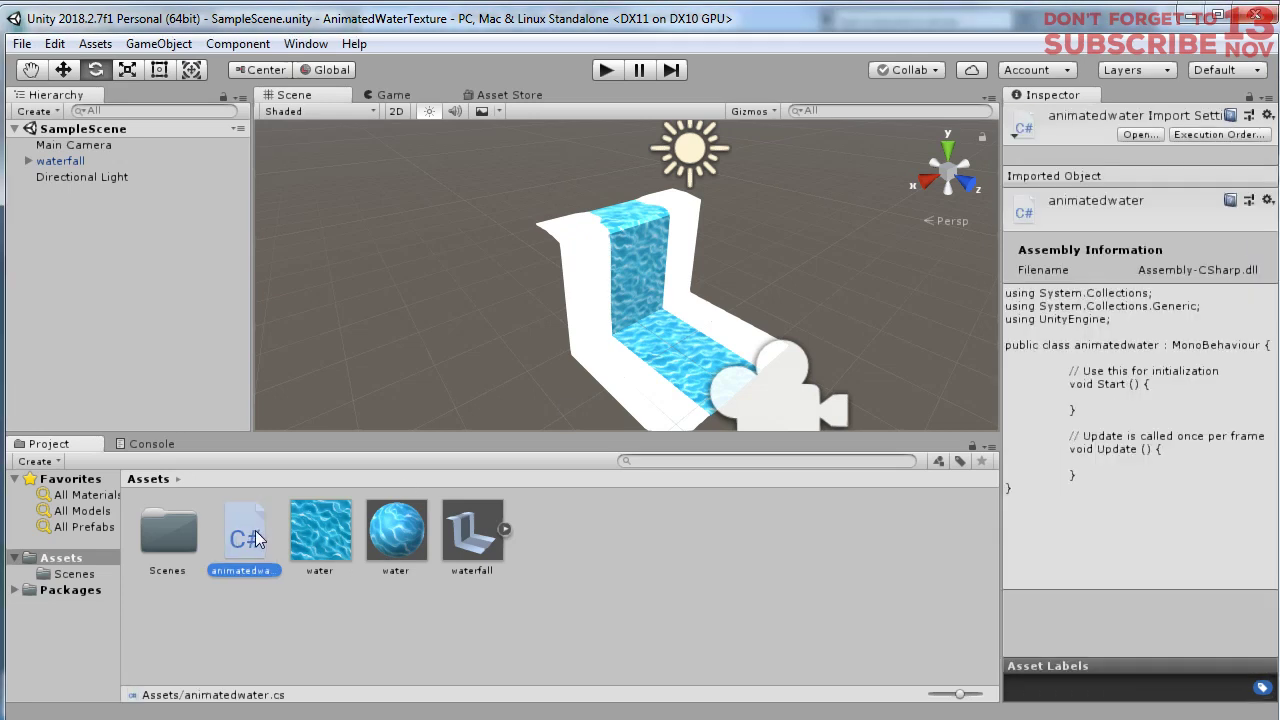
{"action": "double_click", "coordinate": [255, 530]}
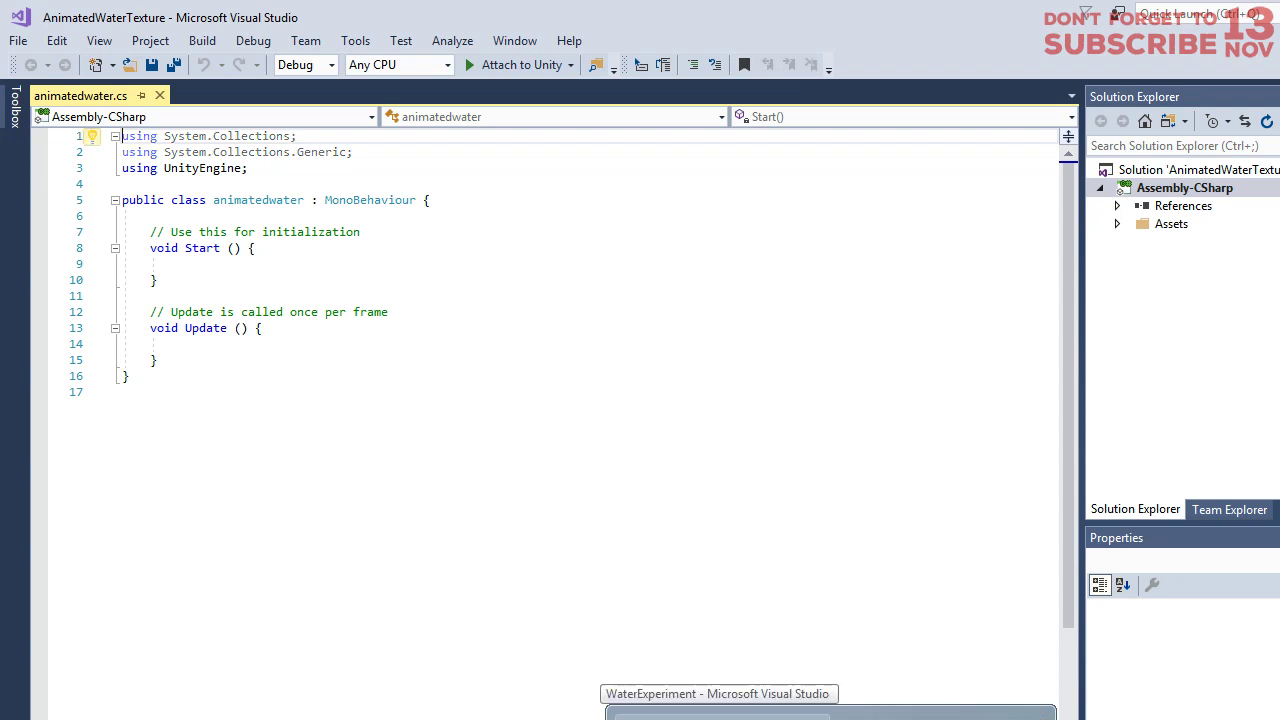
- Maximize the code editor and insert blank lines at the top of the class
{"action": "left_click", "coordinate": [122, 391]}
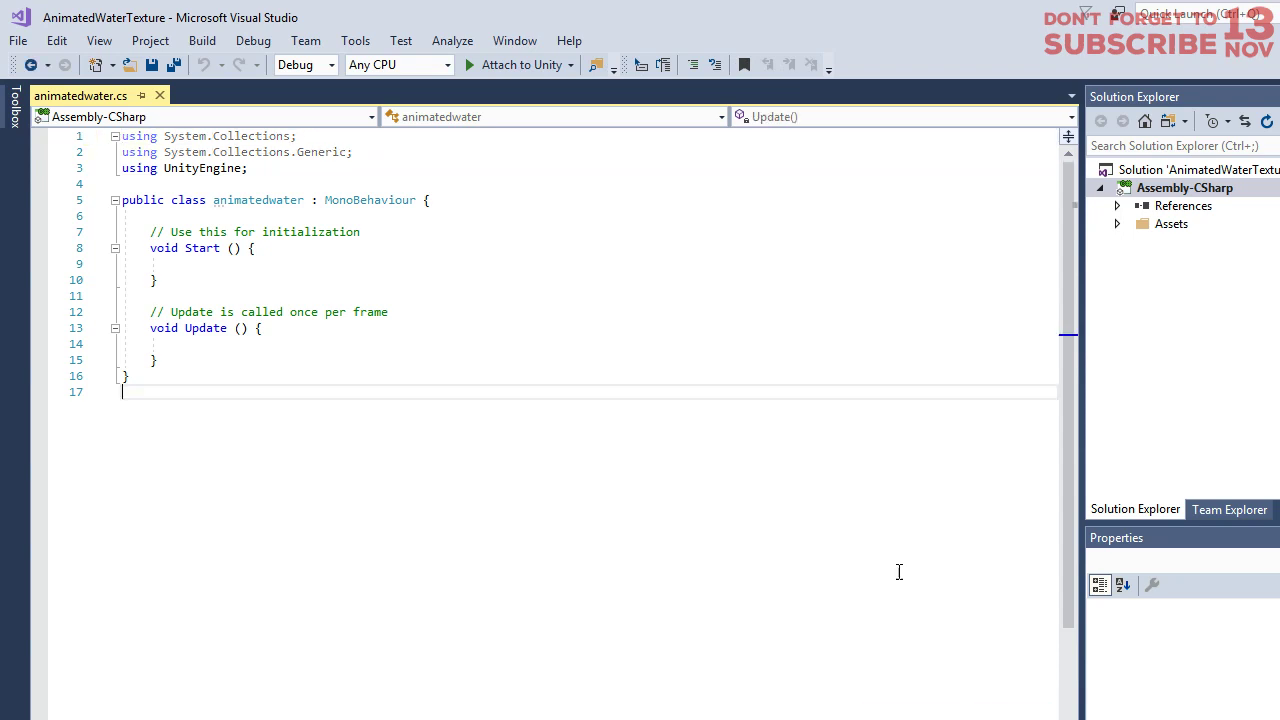
{"action": "double_click", "coordinate": [944, 14]}
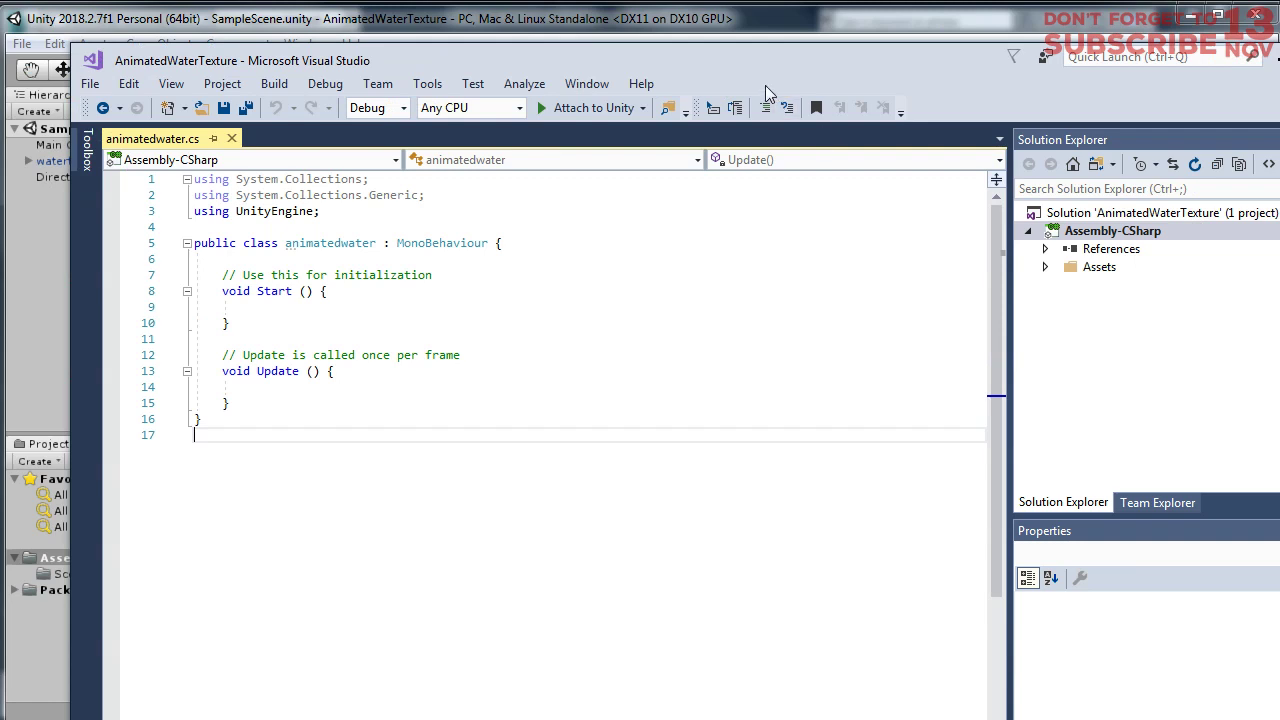
{"action": "double_click", "coordinate": [720, 60]}
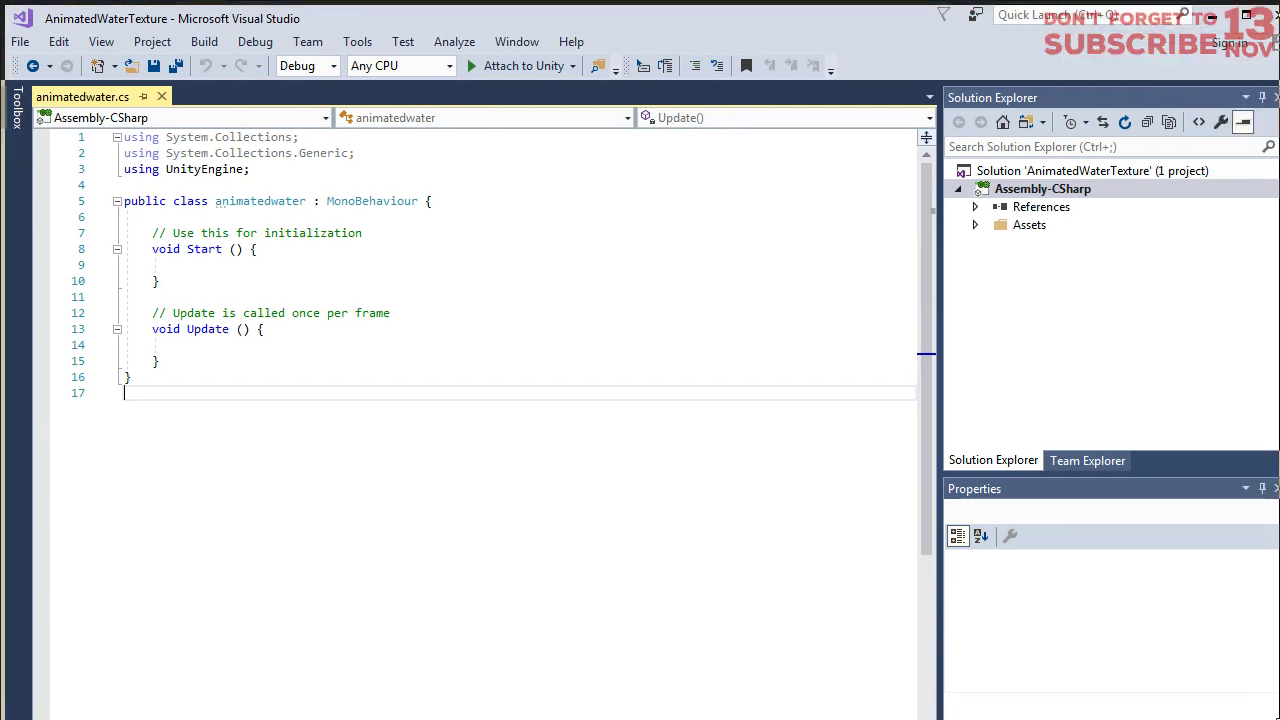
{"action": "left_click", "coordinate": [328, 266]}
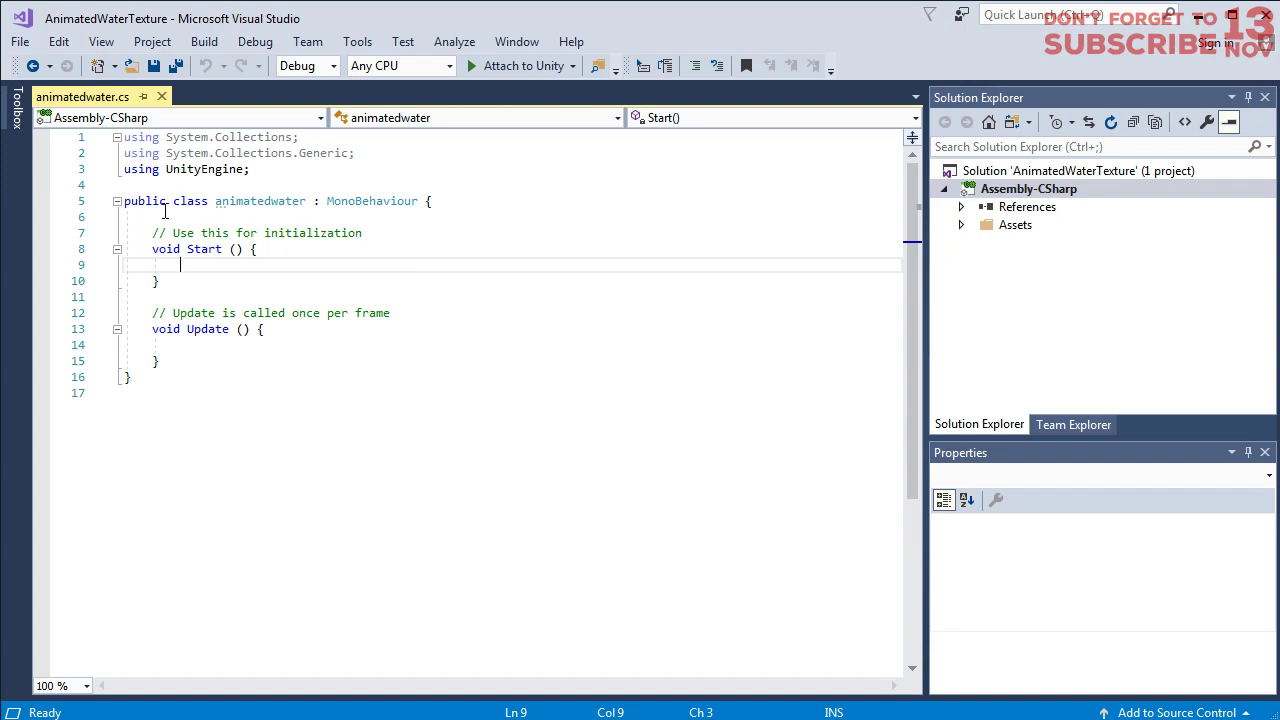
{"action": "left_click_drag", "start_coordinate": [166, 210], "coordinate": [279, 260]}
{"action": "left_click_drag", "start_coordinate": [293, 267], "coordinate": [300, 283]}
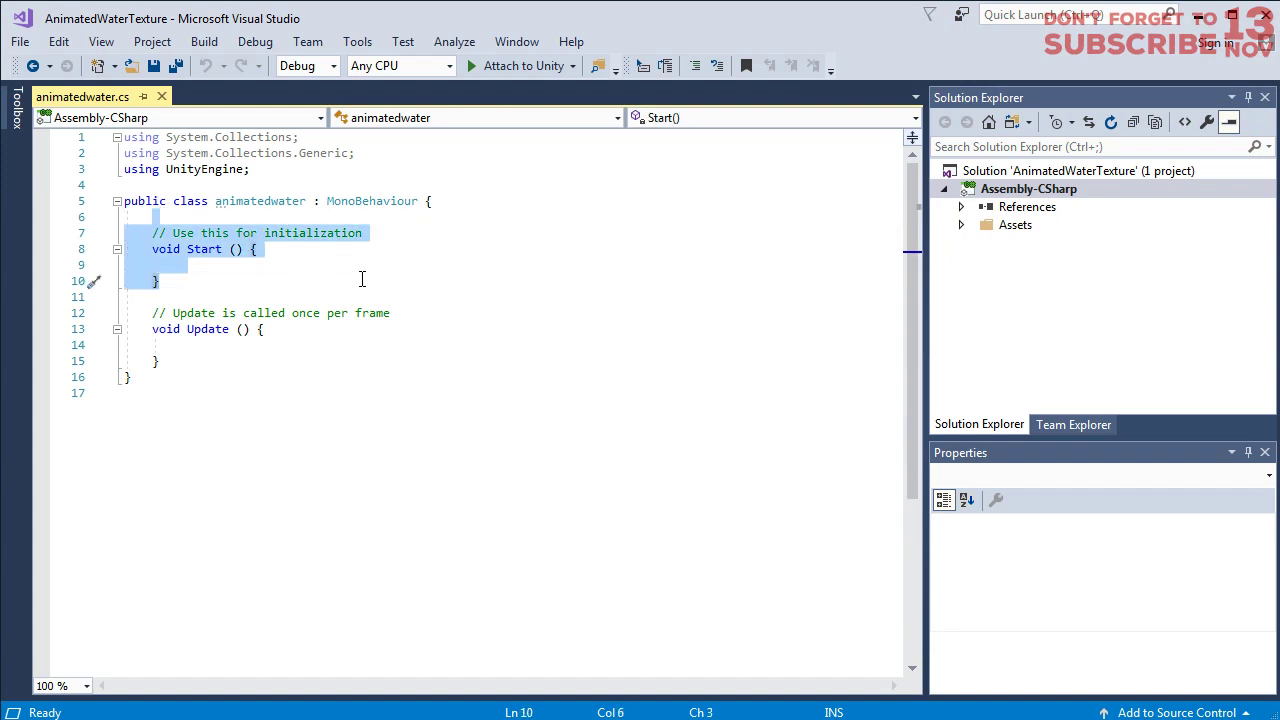
{"action": "left_click", "coordinate": [362, 236]}
{"action": "left_click", "coordinate": [537, 210]}
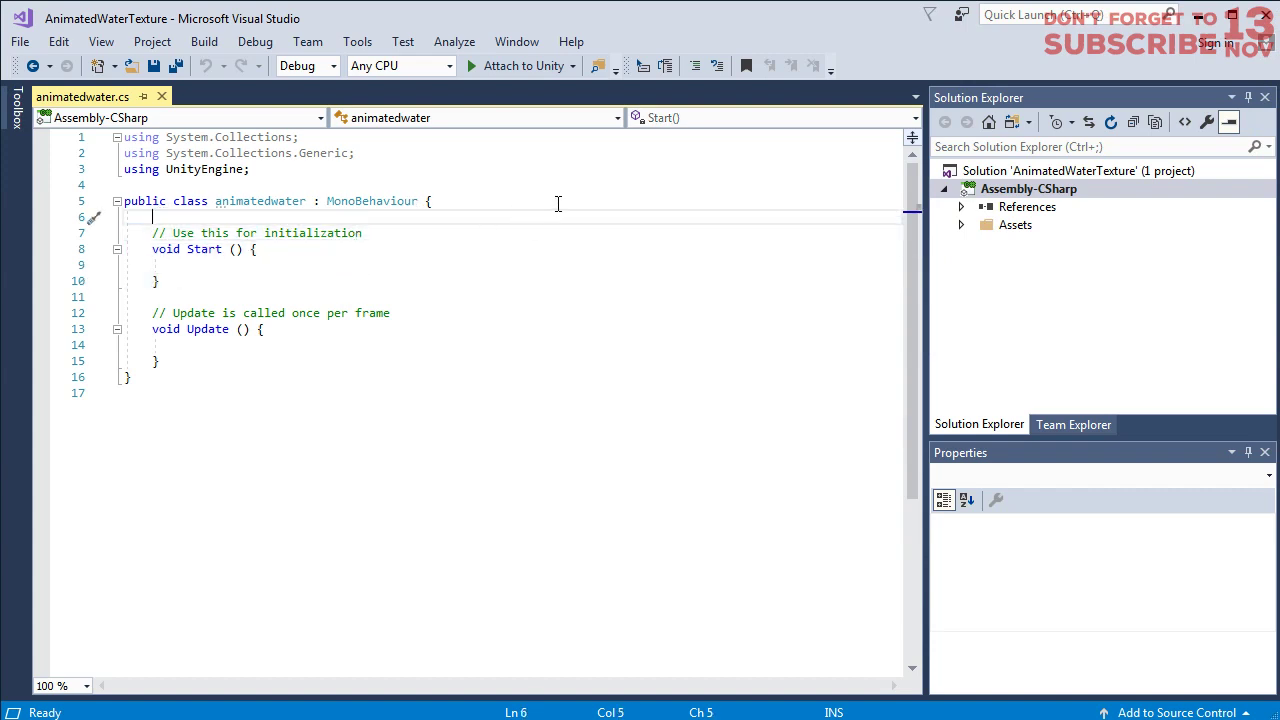
{"action": "key", "text": "Return"}
{"action": "key", "text": "Return"}
{"action": "key", "text": "Up"}
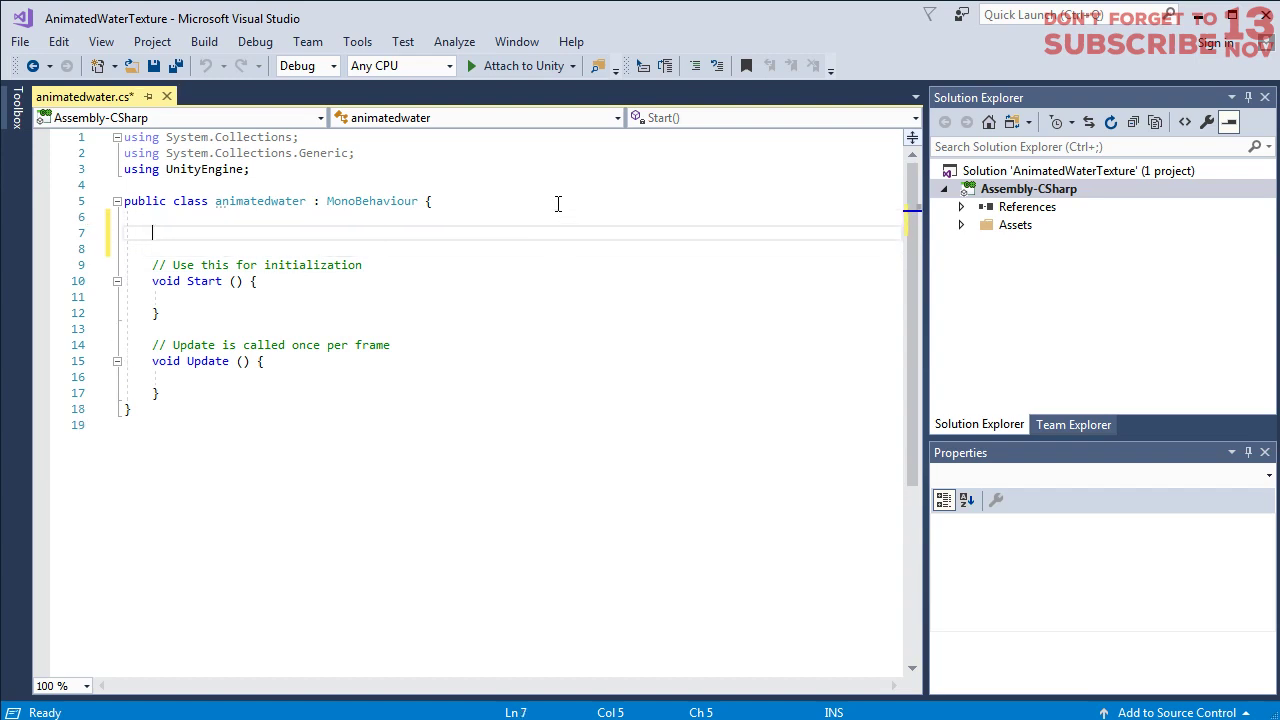
- Declare public float speedX and speedY, both set to 0.1f
{"action": "type", "text": "pub"}
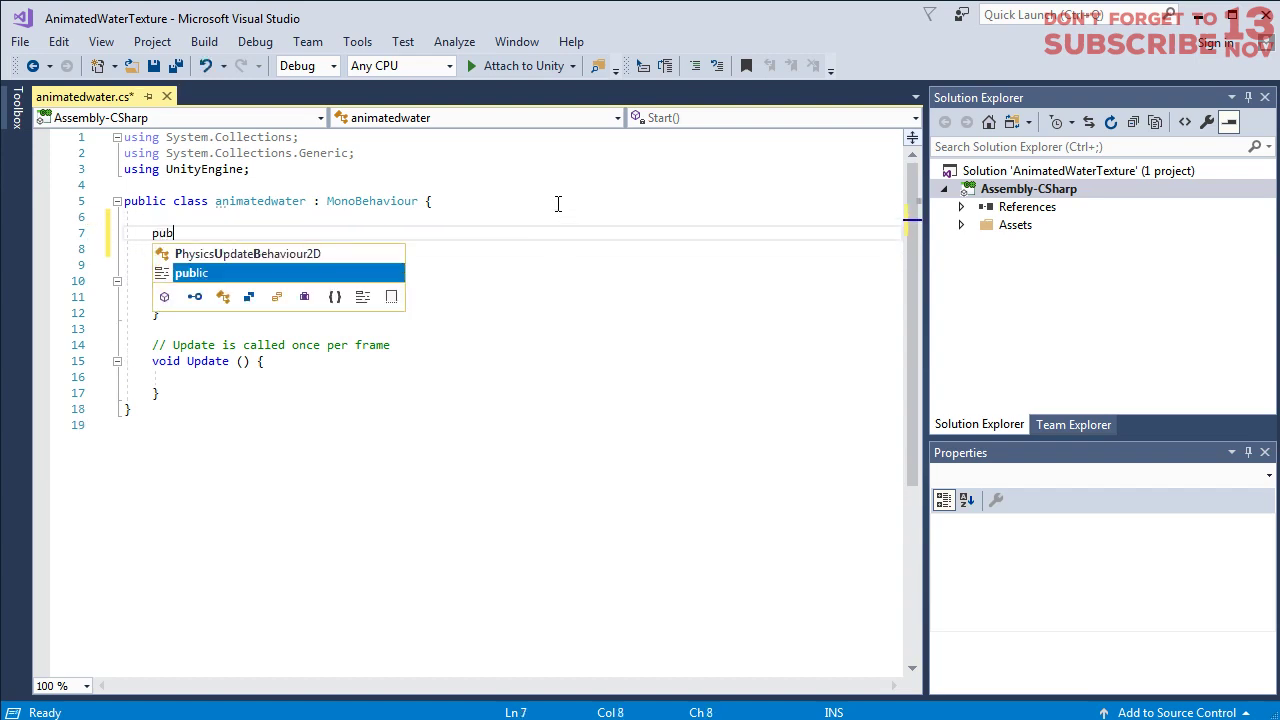
{"action": "type", "text": "lic float "}
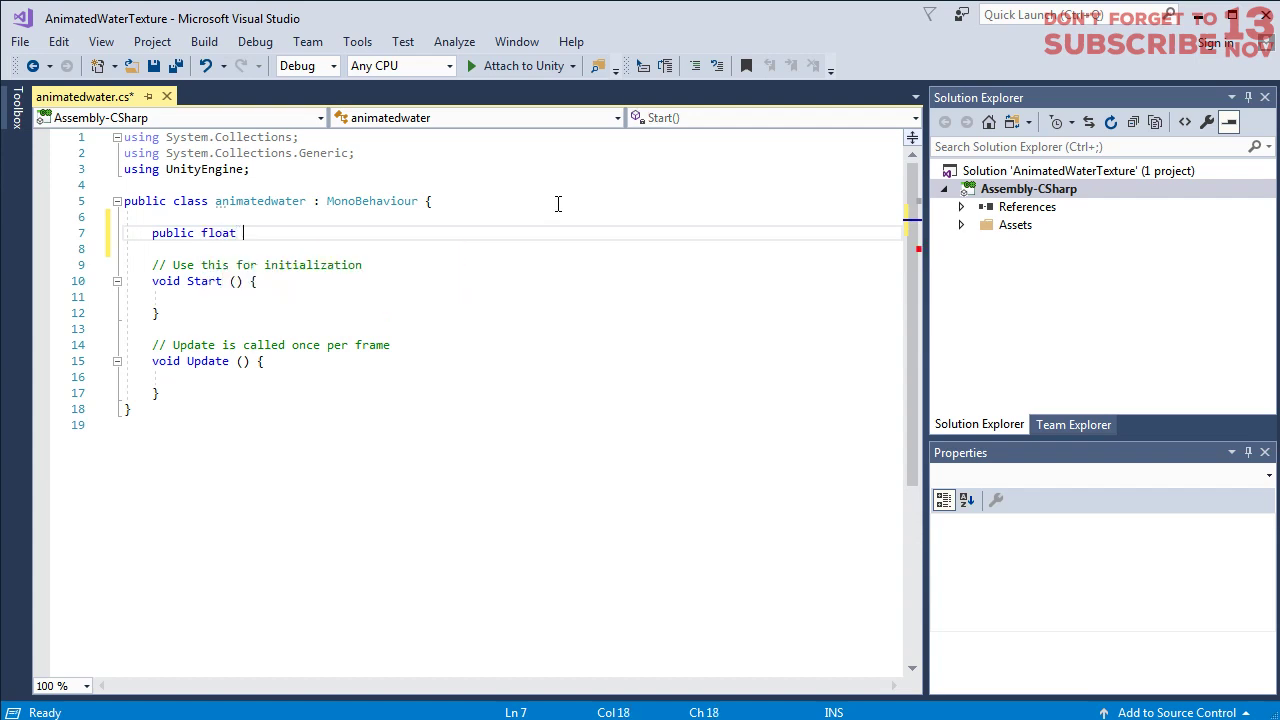
{"action": "type", "text": "speedX = "}
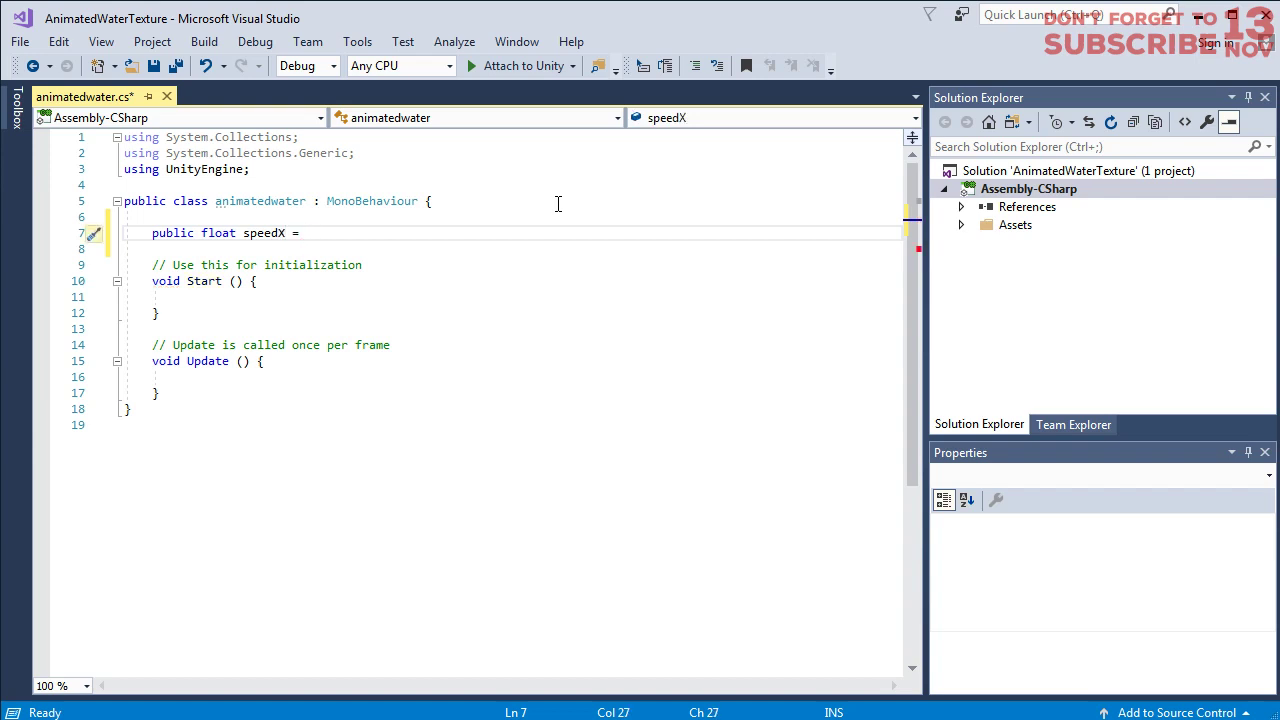
{"action": "type", "text": "0.1;;"}
{"action": "key", "text": "Return"}
{"action": "type", "text": "pub"}
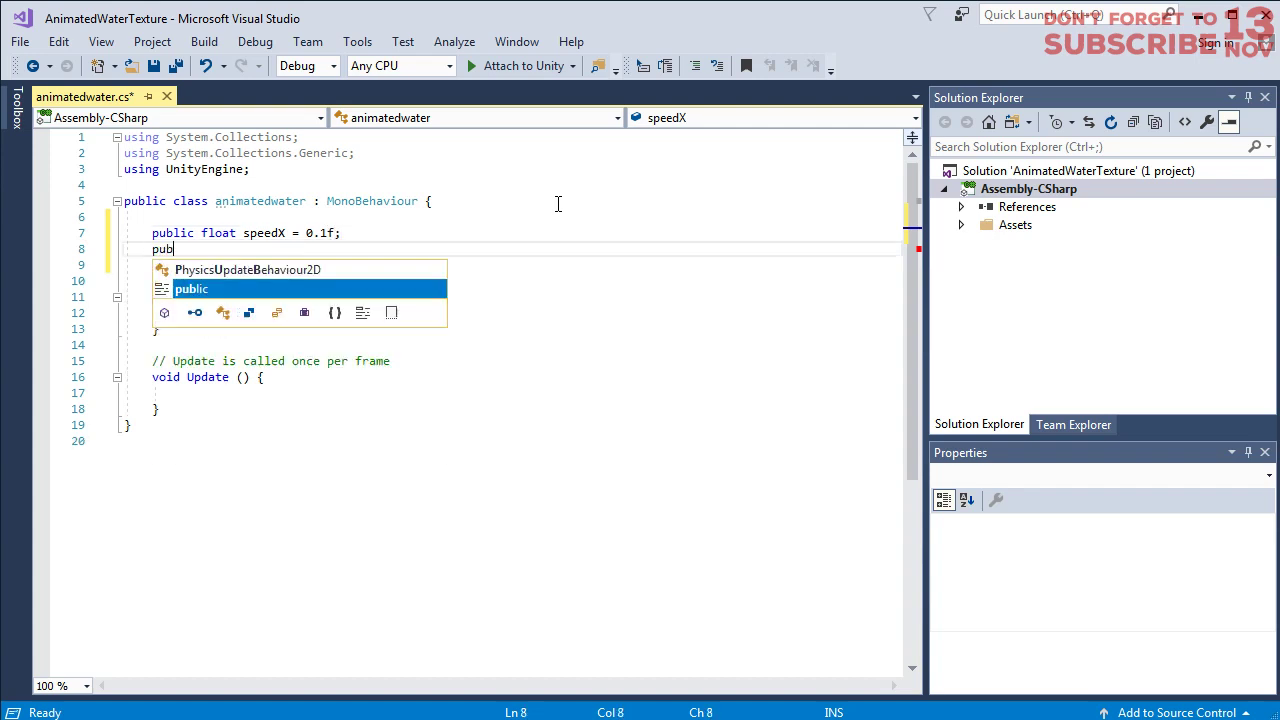
{"action": "type", "text": "lic float"}
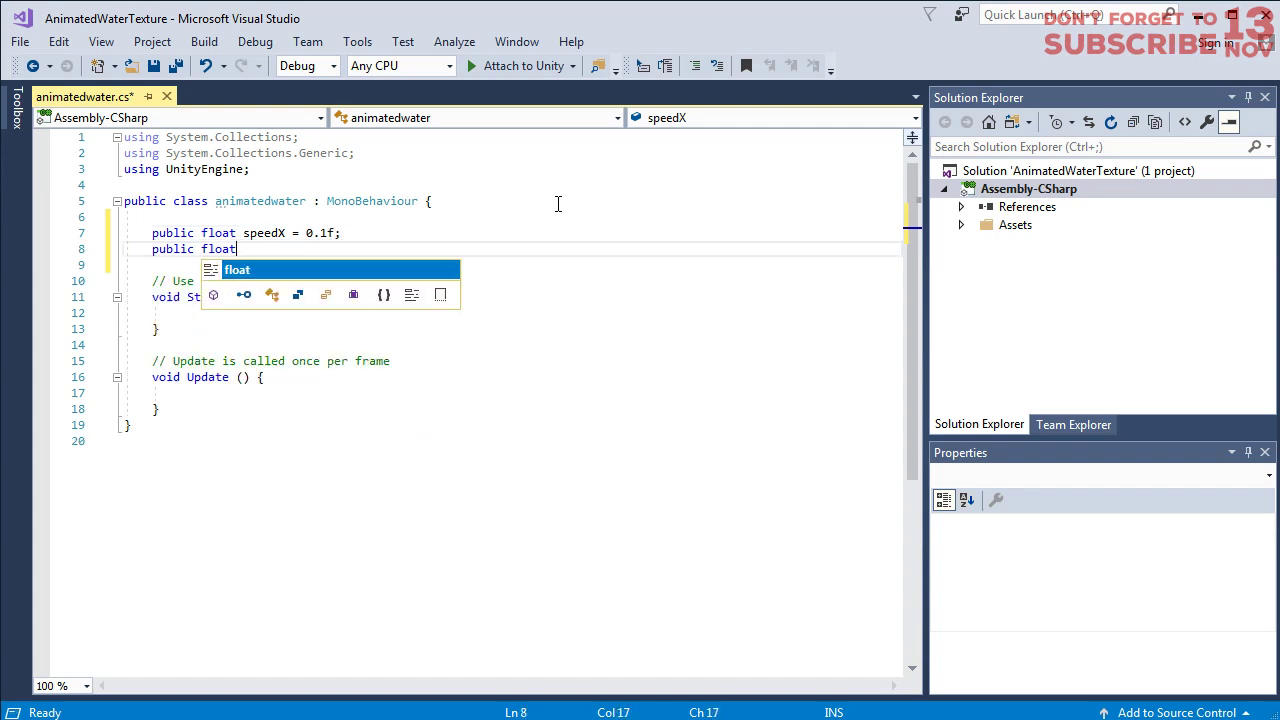
{"action": "type", "text": " speedY = -"}
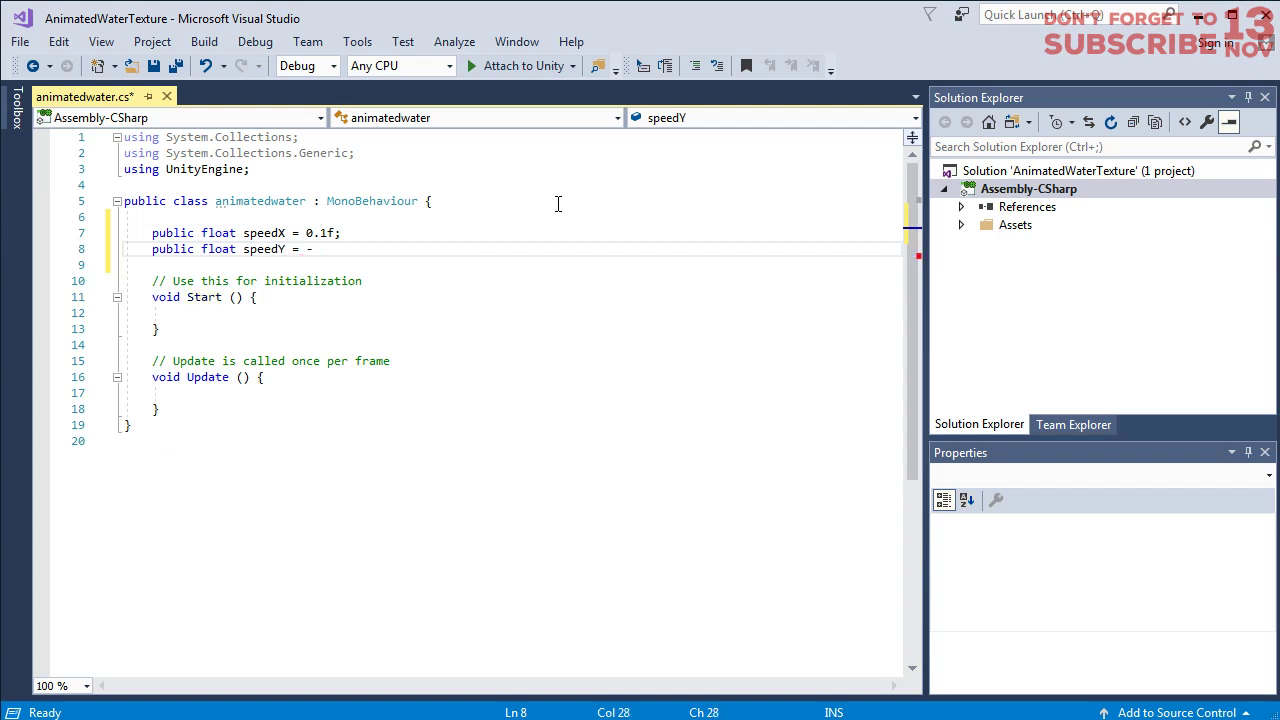
{"action": "key", "text": "BackSpace"}
{"action": "type", "text": "0.1f;"}
{"action": "key", "text": "Return"}
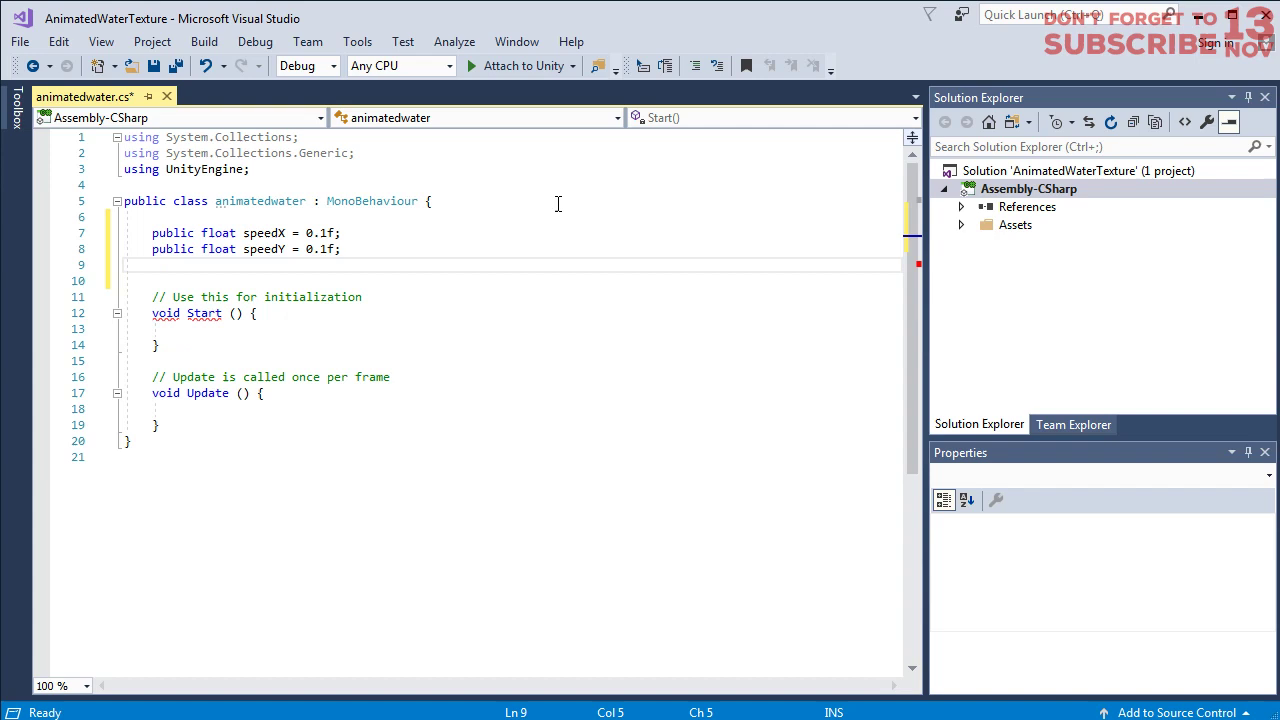
- Declare private float curX and curY fields, then save the script
{"action": "type", "text": "private p"}
{"action": "key", "text": "BackSpace"}
{"action": "type", "text": "float "}
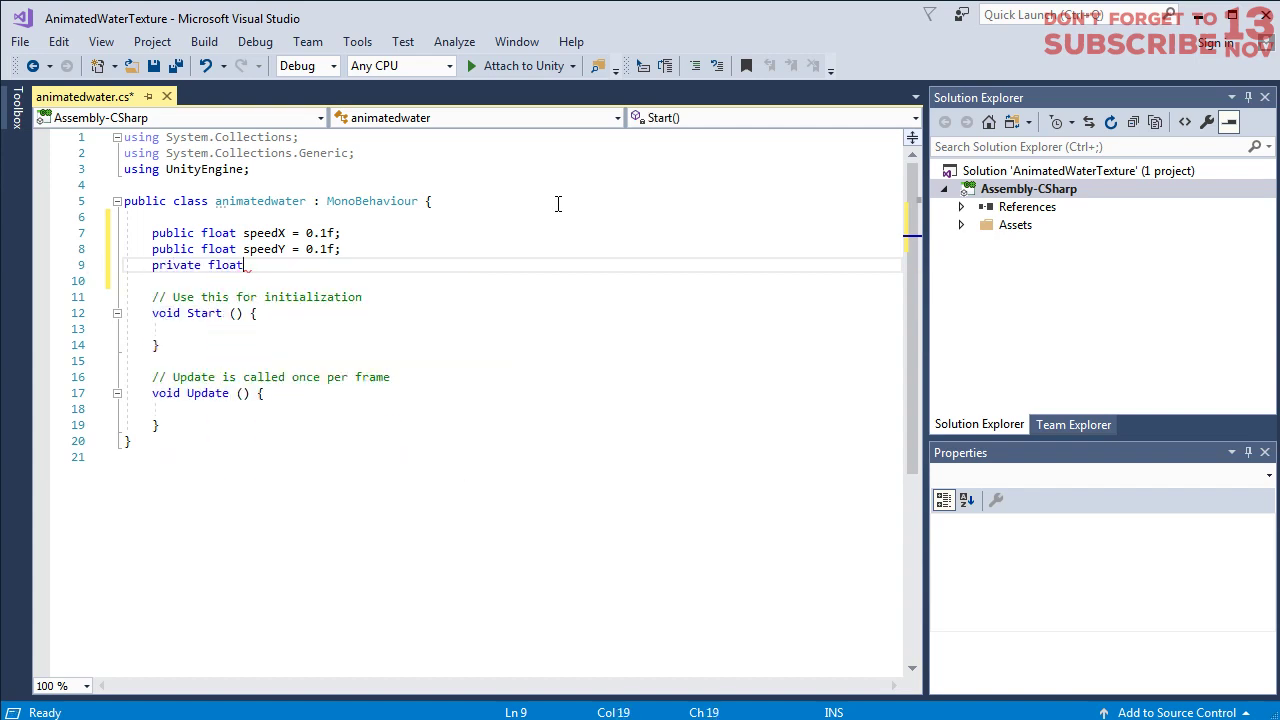
{"action": "type", "text": "curY"}
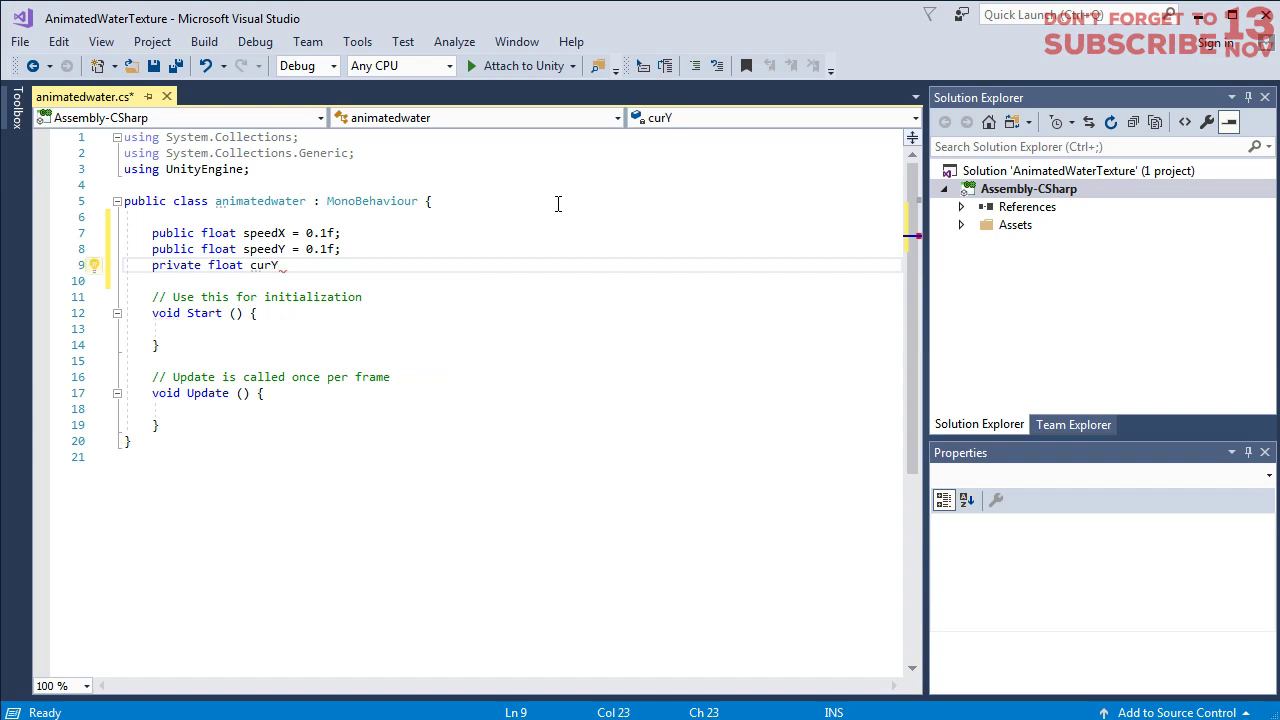
{"action": "key", "text": "BackSpace"}
{"action": "type", "text": "X"}
{"action": "key", "text": "BackSpace"}
{"action": "type", "text": "X;"}
{"action": "key", "text": "Return"}
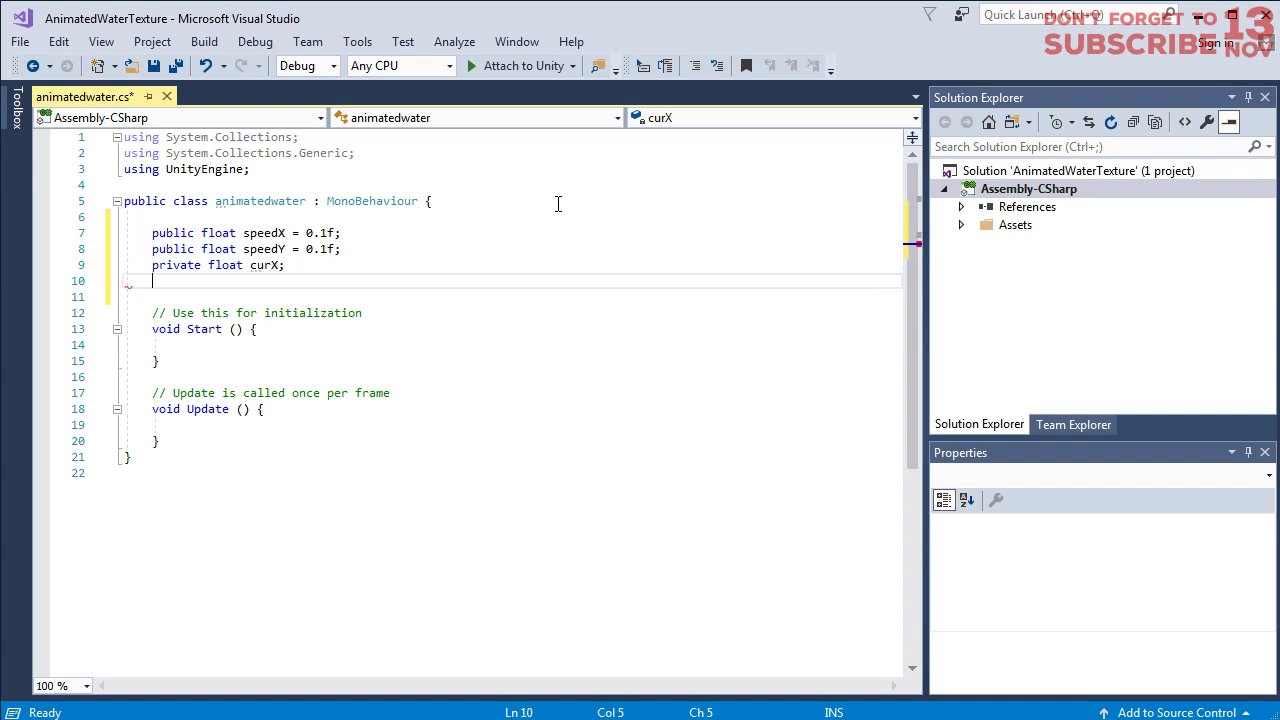
{"action": "type", "text": "private "}
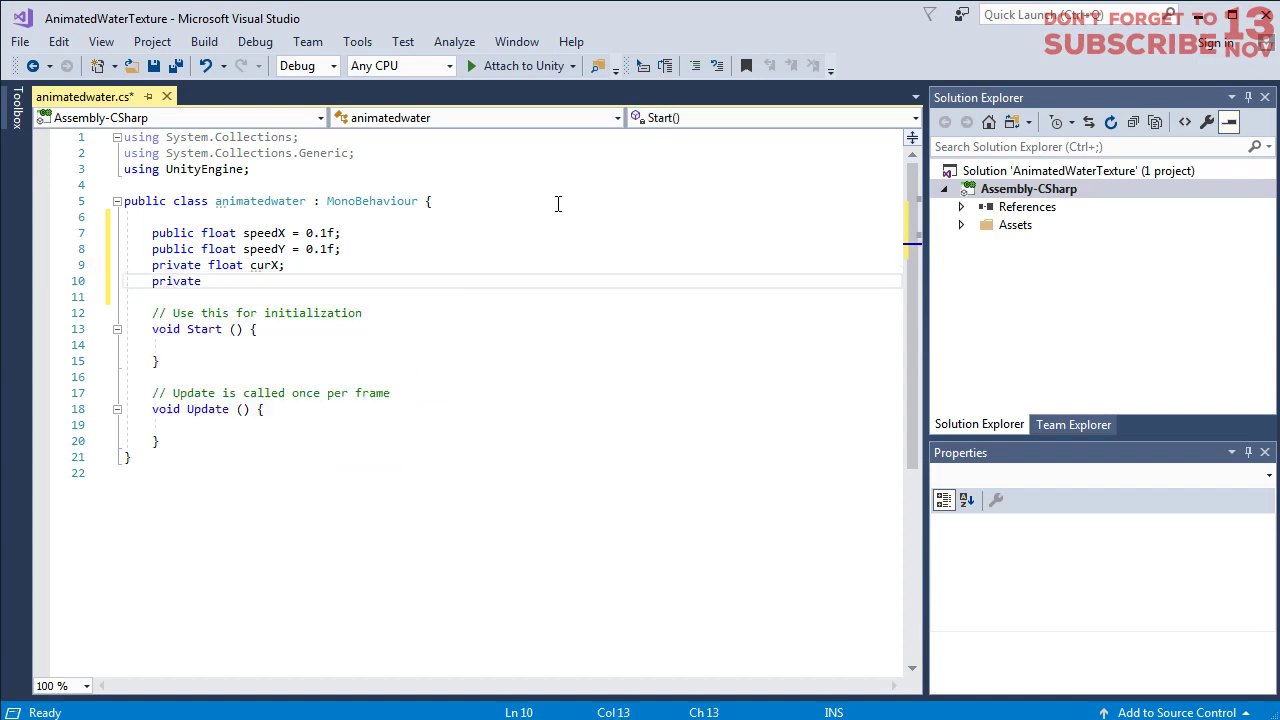
{"action": "type", "text": "float curY;"}
{"action": "key", "text": "Down"}
{"action": "key", "text": "Down"}
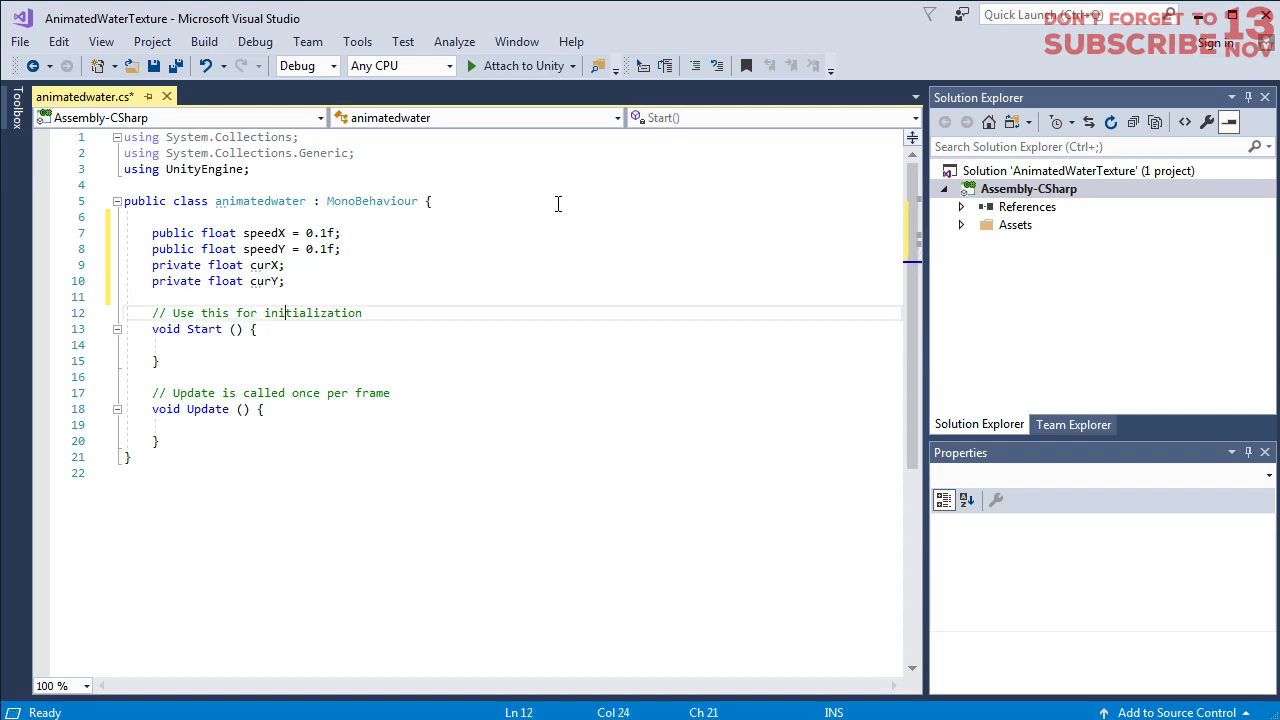
{"action": "key", "text": "Down"}
{"action": "key", "text": "Down"}
{"action": "key", "text": "ctrl+s"}
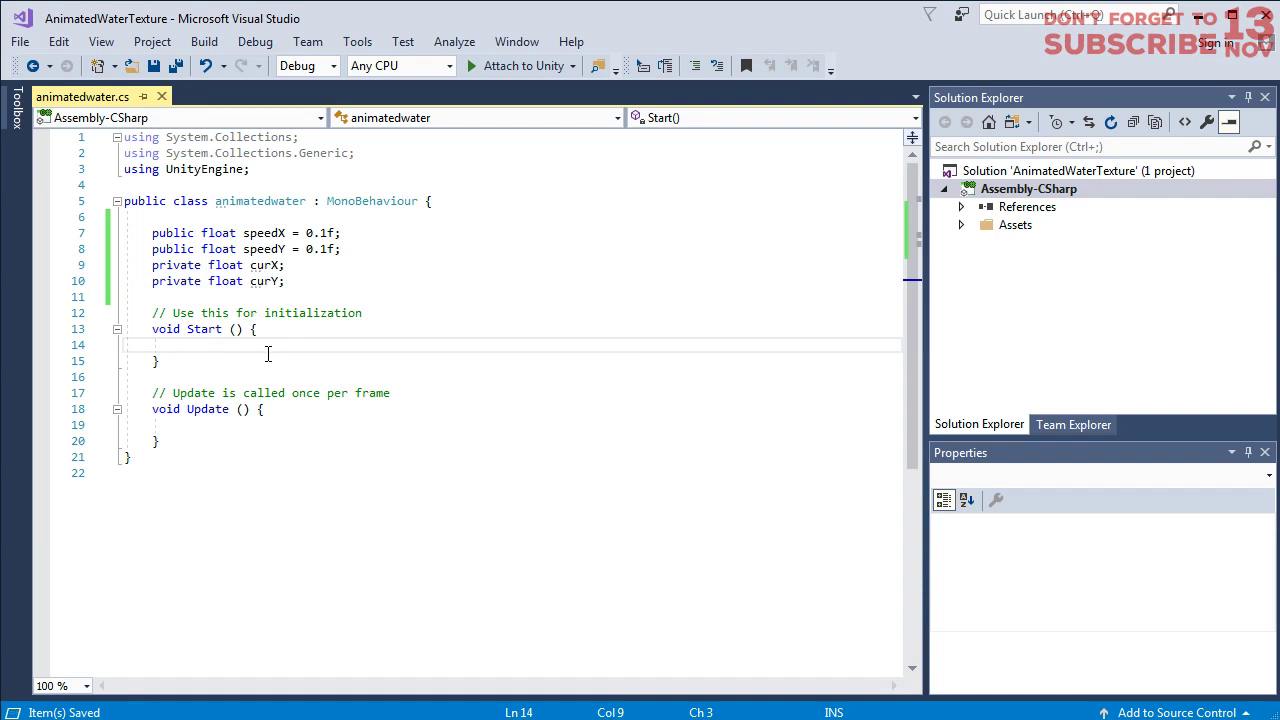
- In Start, assign curX = GetComponent<Renderer>().material.mainTextureOffset.x
{"action": "type", "text": "ce"}
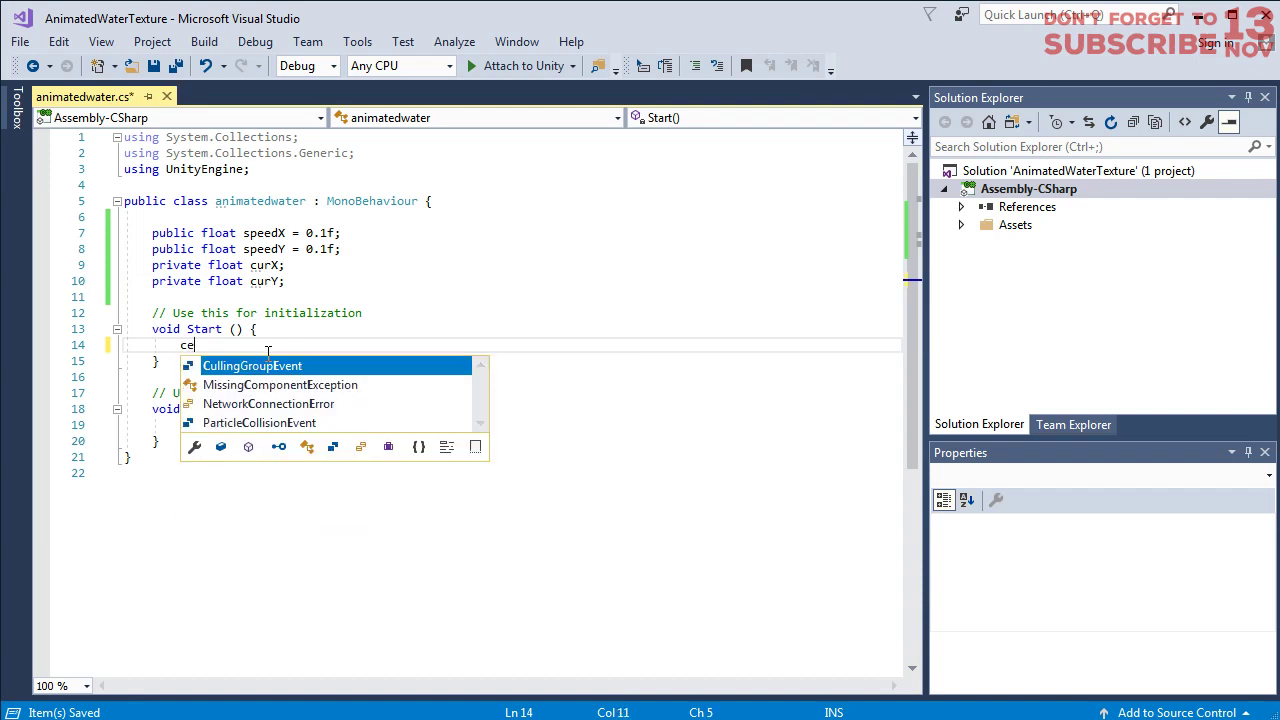
{"action": "key", "text": "BackSpace"}
{"action": "type", "text": "urX "}
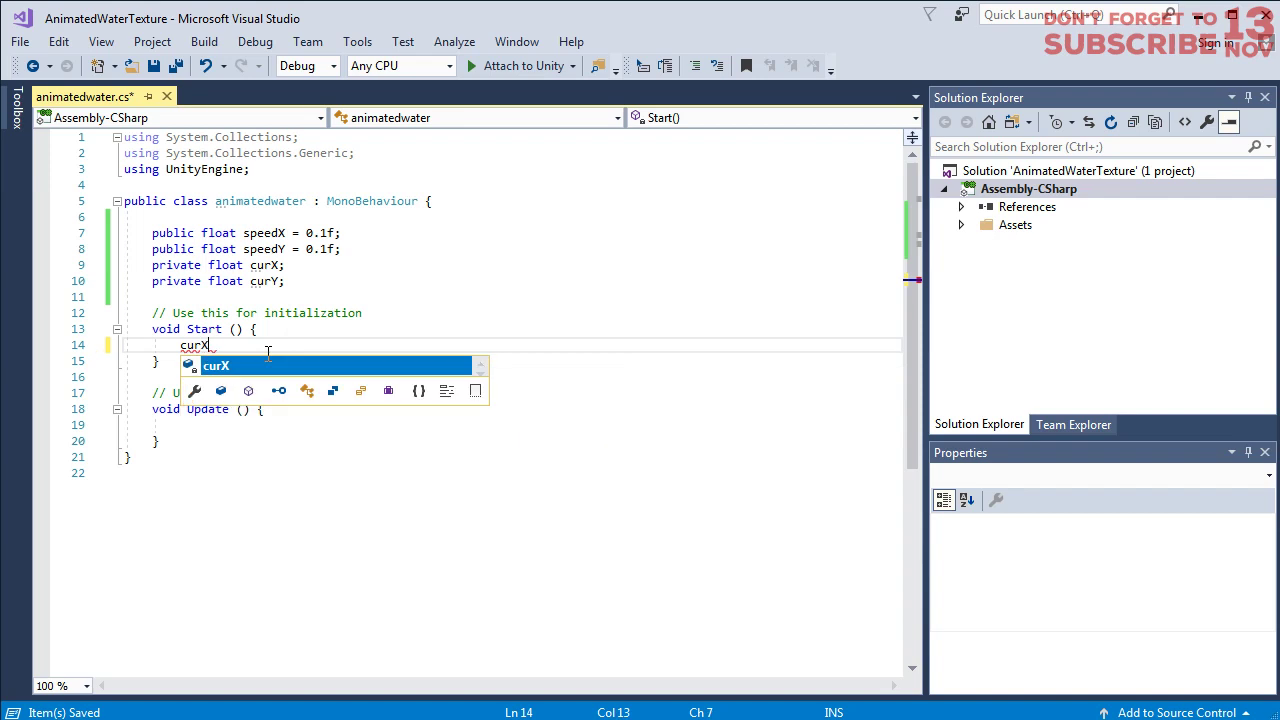
{"action": "type", "text": "= "}
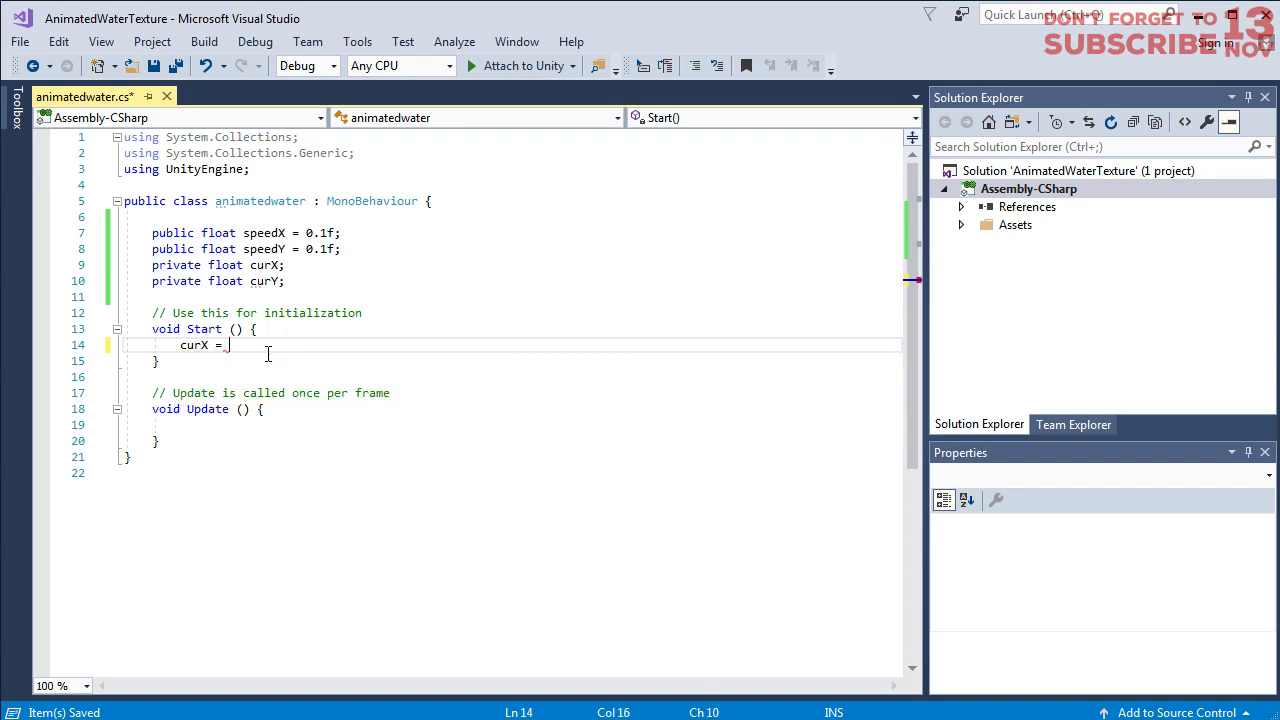
{"action": "type", "text": "GetComponent<Renderer"}
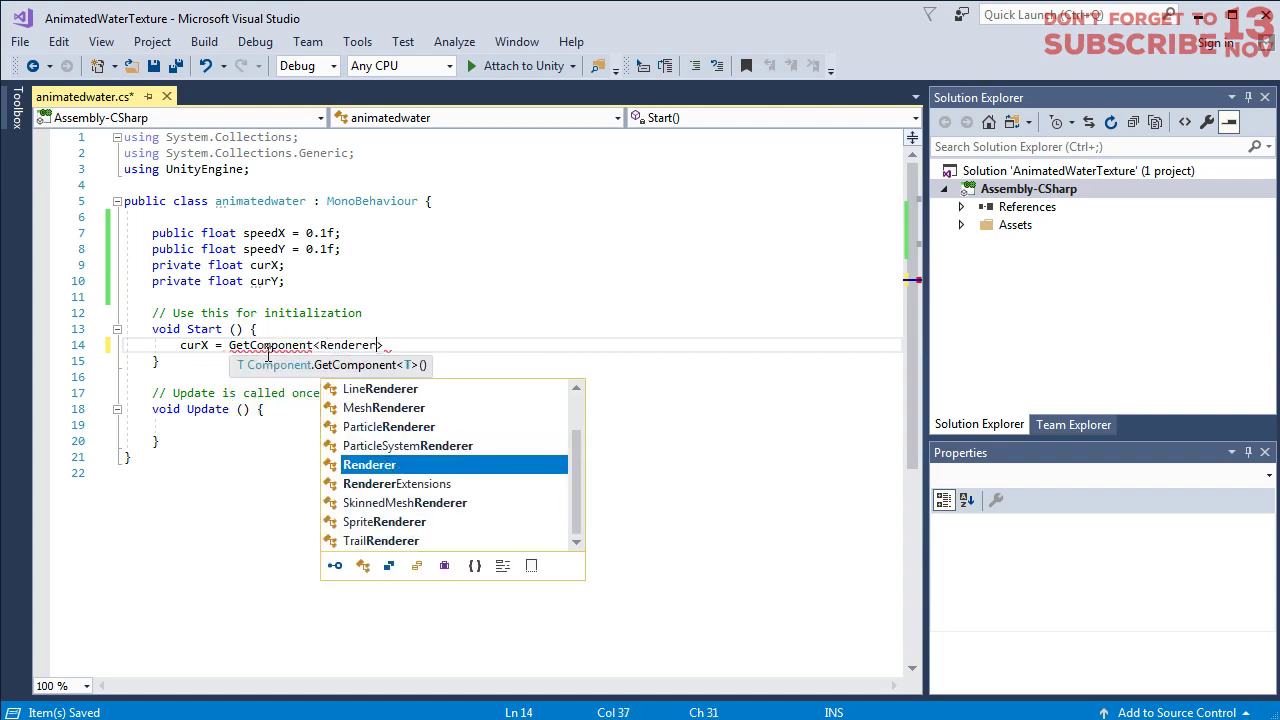
{"action": "type", "text": ">()."}
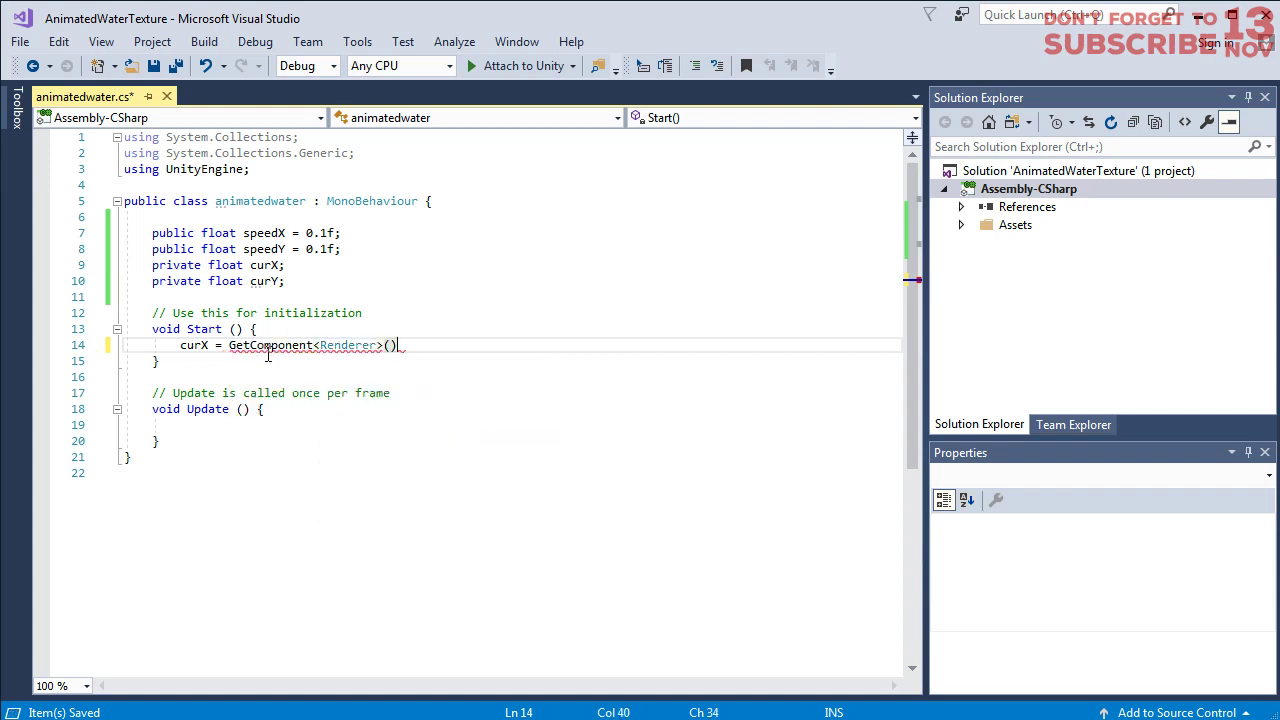
{"action": "type", "text": "material"}
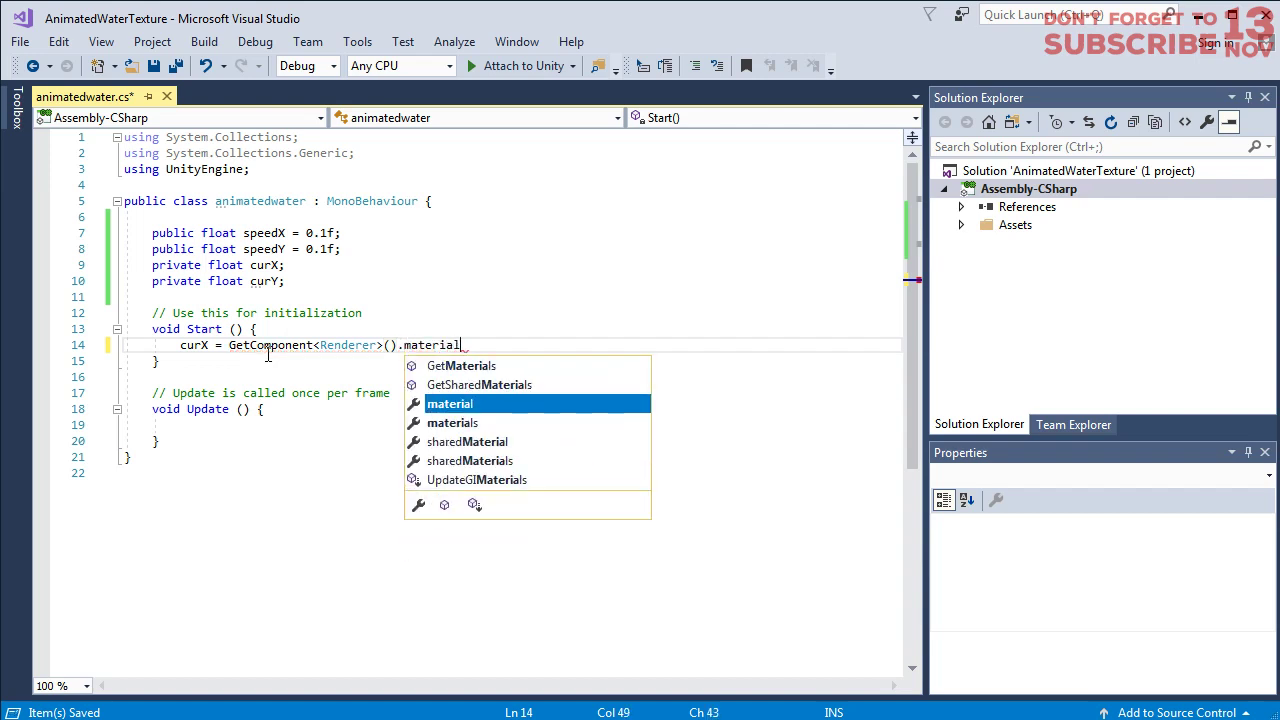
{"action": "type", "text": ".maine"}
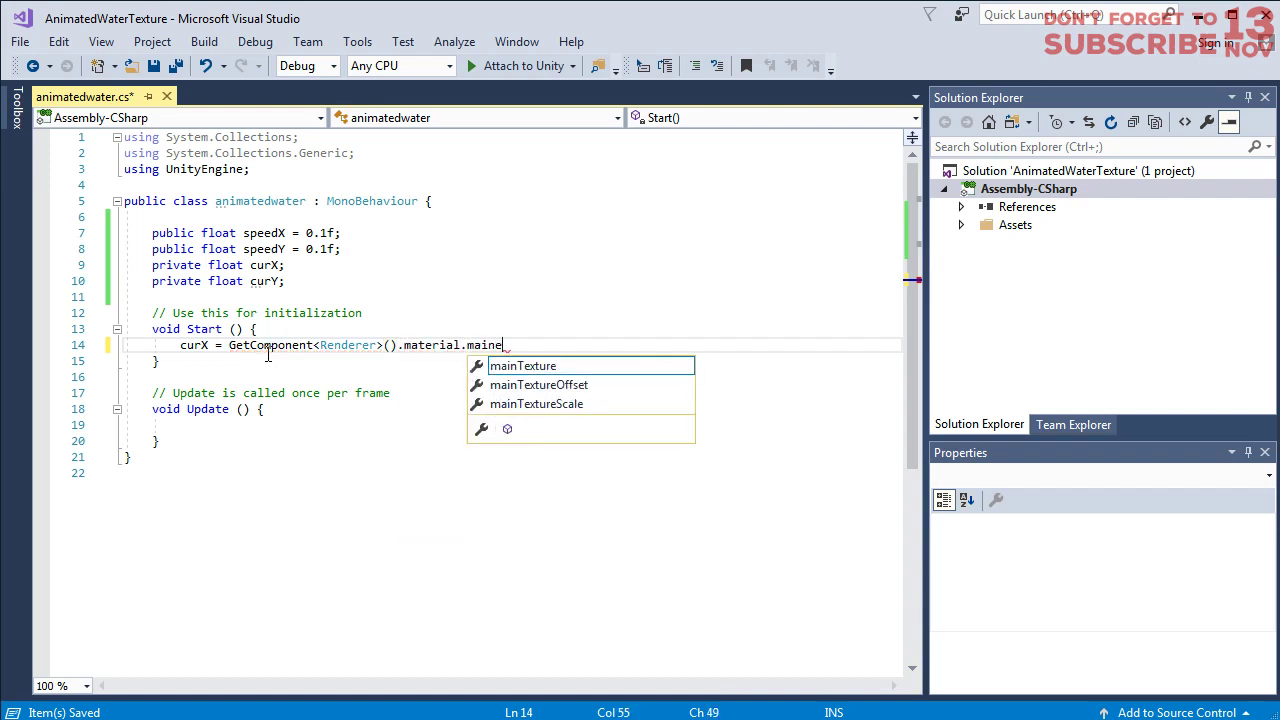
{"action": "key", "text": "BackSpace"}
{"action": "type", "text": "Te"}
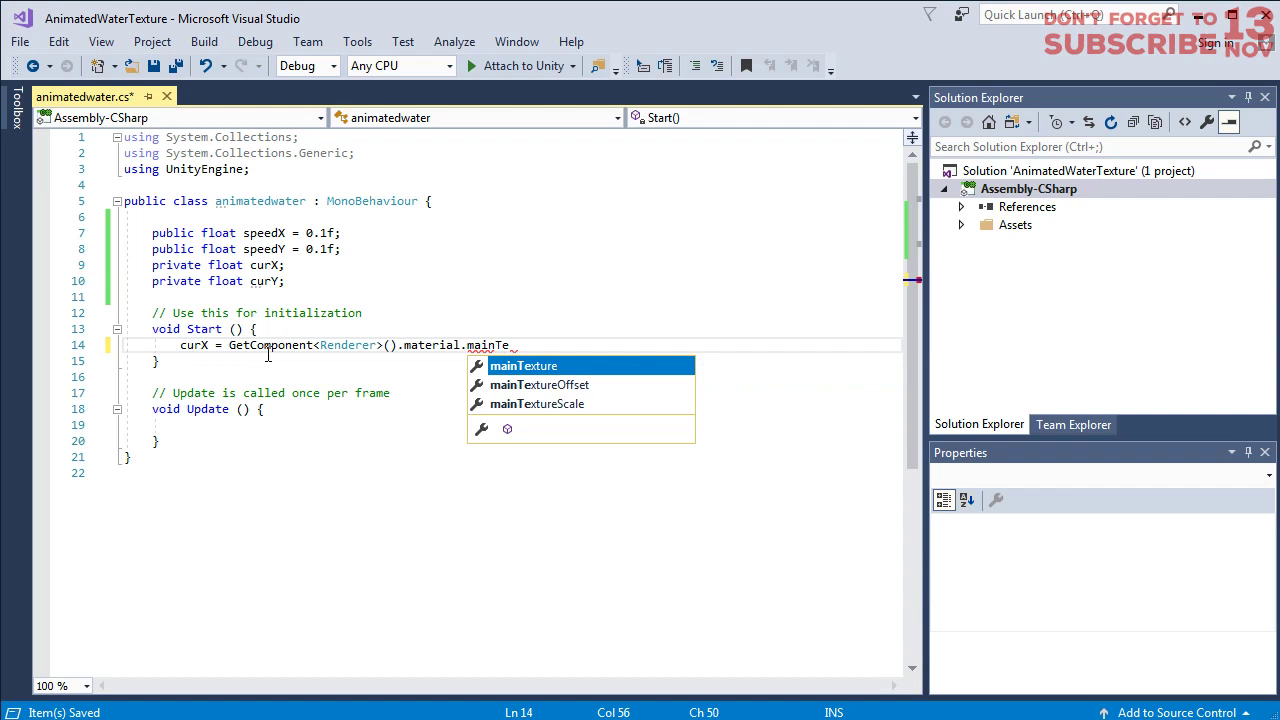
{"action": "key", "text": "Down"}
{"action": "key", "text": "Tab"}
{"action": "type", "text": ".x;"}
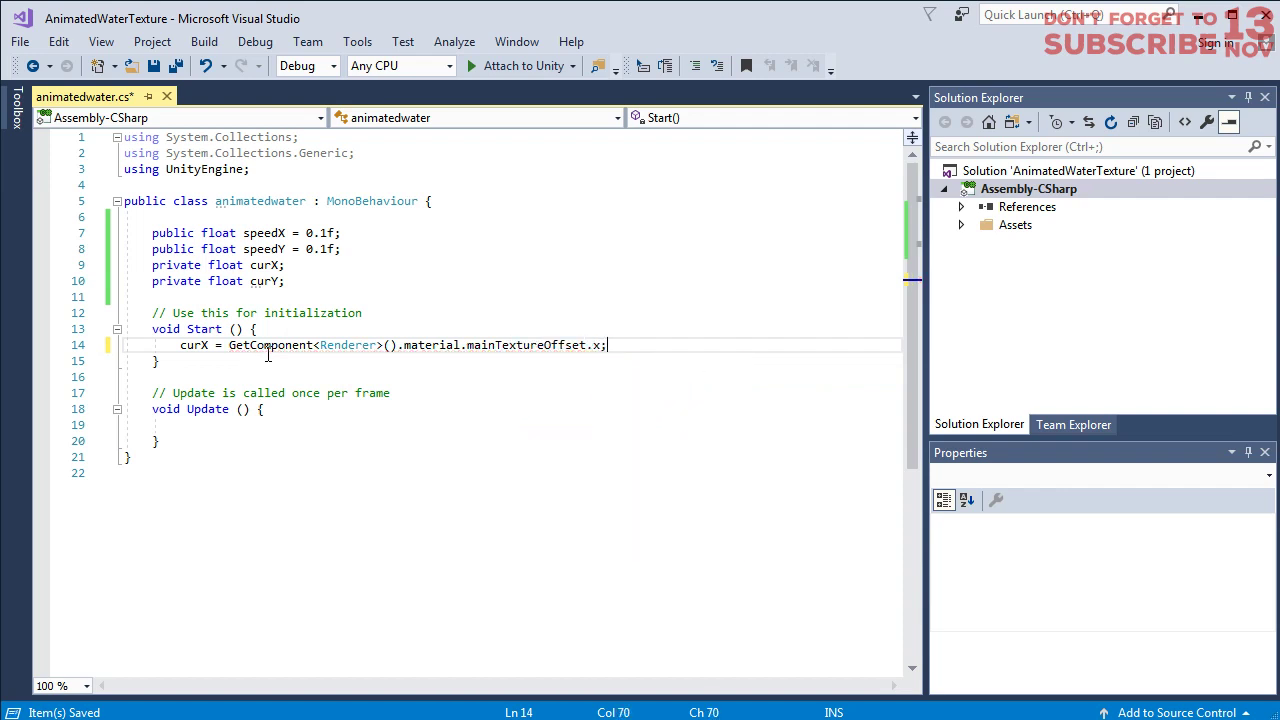
{"action": "key", "text": "Return"}
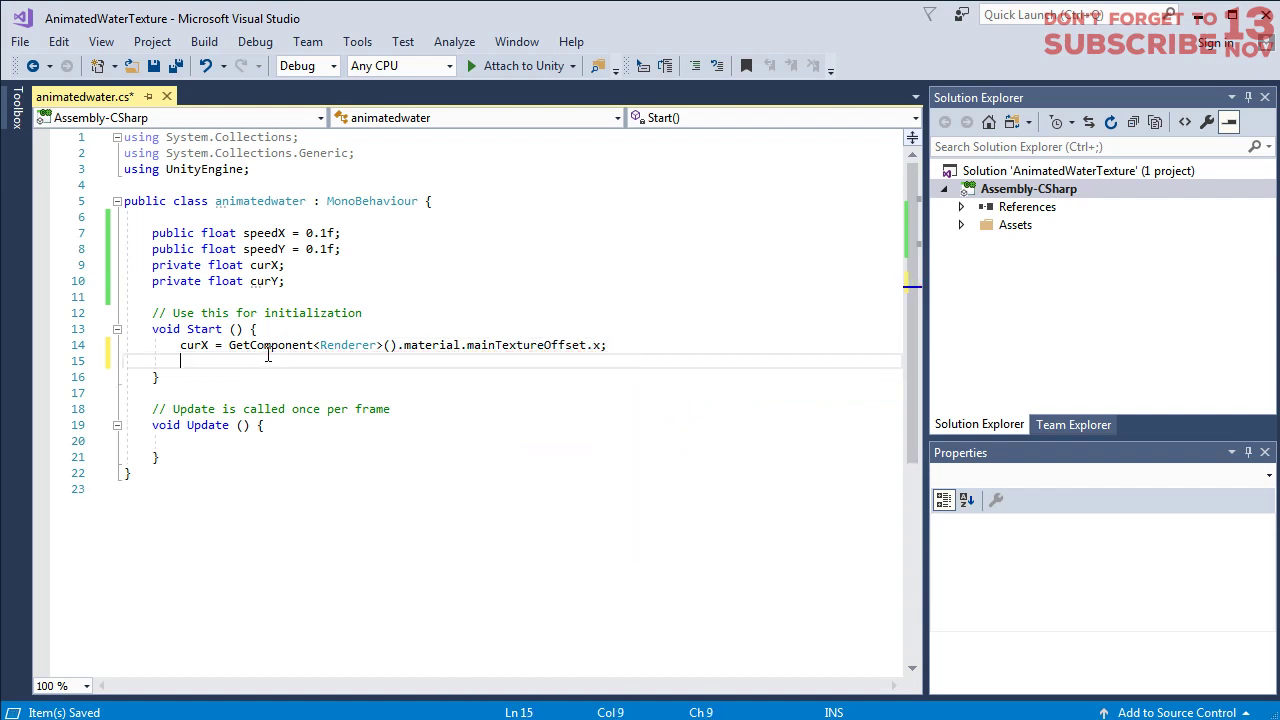
- Add a curY line assigned from mainTextureOffset.y and save the script
{"action": "type", "text": "curY ="}
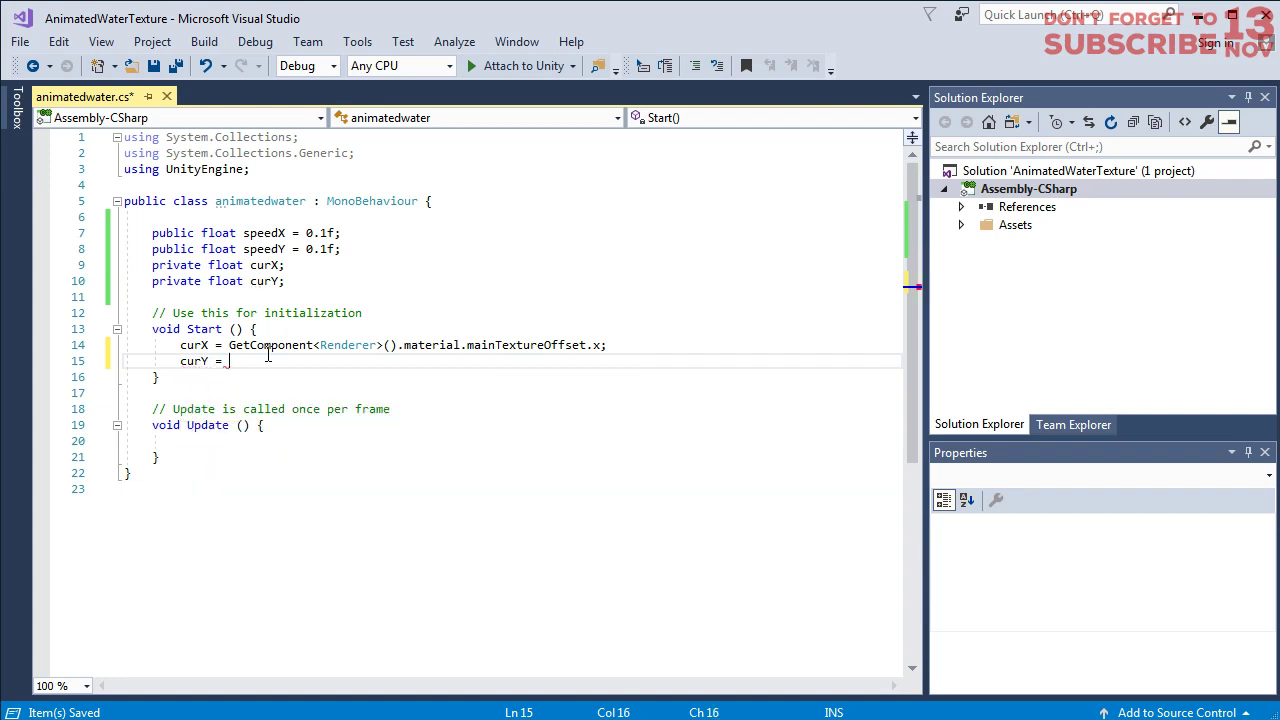
{"action": "key", "text": "Up"}
{"action": "key", "text": "shift+End"}
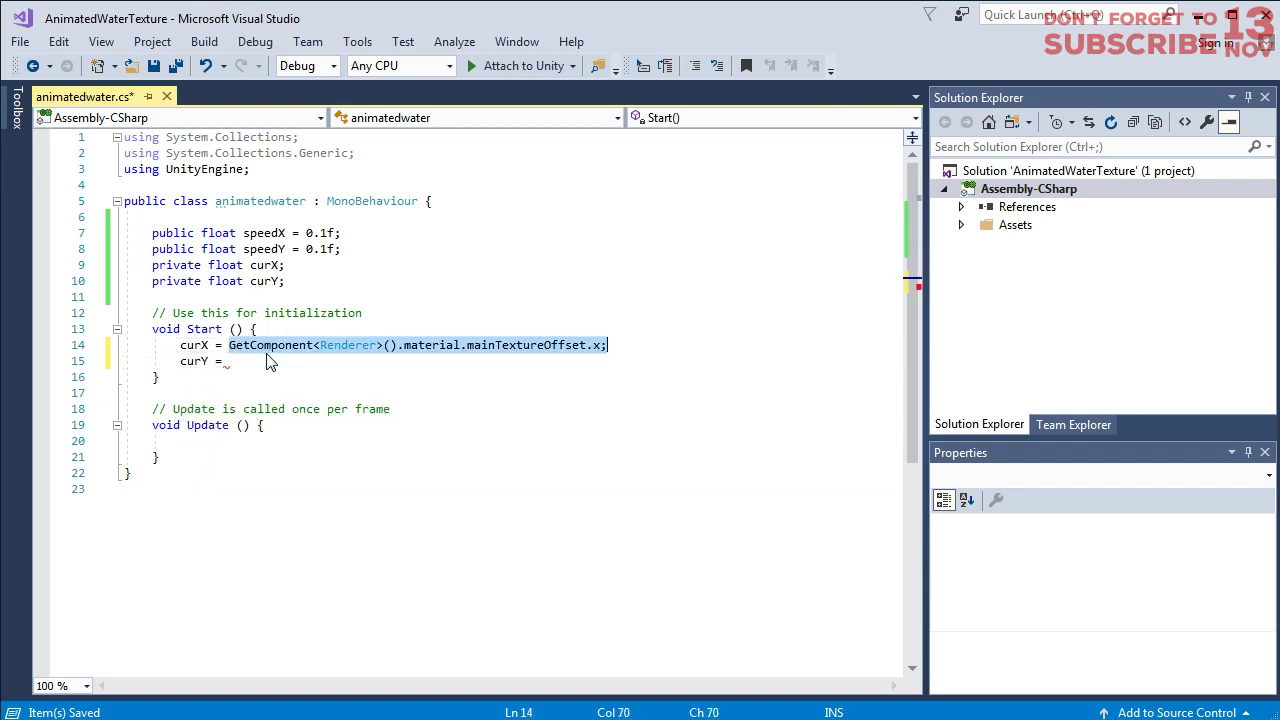
{"action": "key", "text": "ctrl+c"}
{"action": "key", "text": "Down"}
{"action": "key", "text": "ctrl+v"}
{"action": "key", "text": "Left"}
{"action": "key", "text": "shift+Left"}
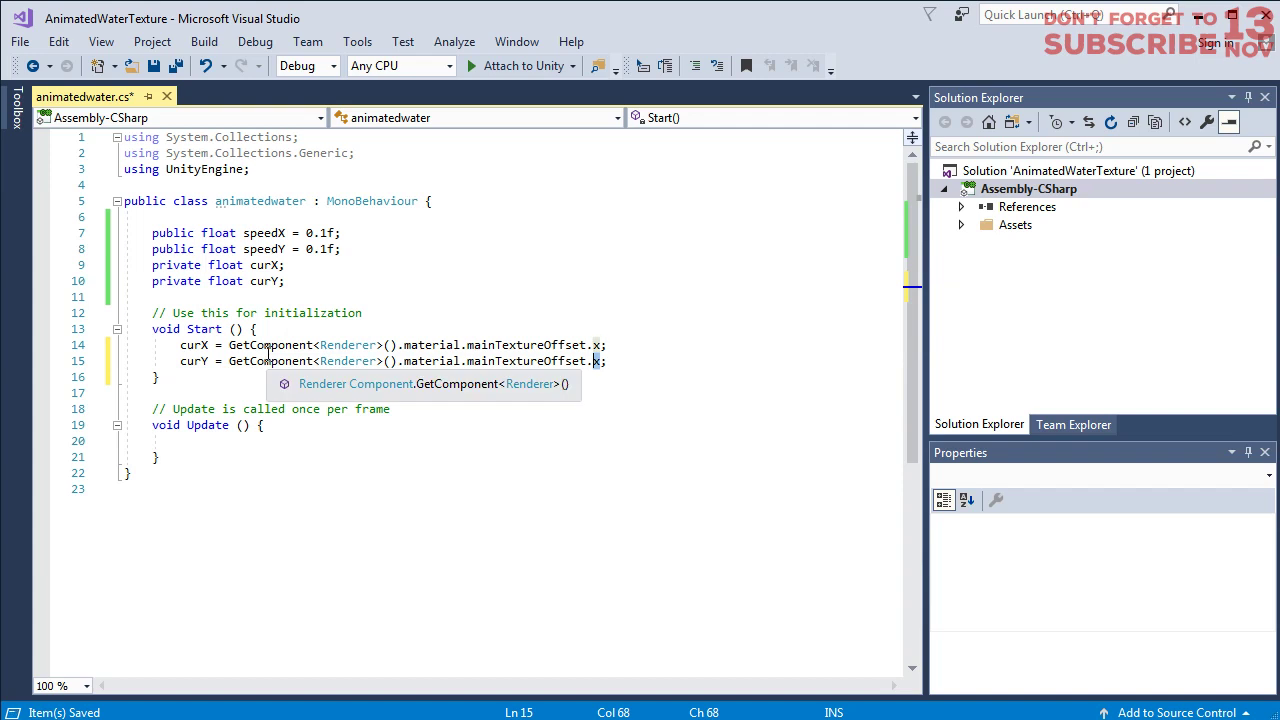
{"action": "type", "text": "y"}
{"action": "key", "text": "ctrl+s"}
{"action": "key", "text": "End"}
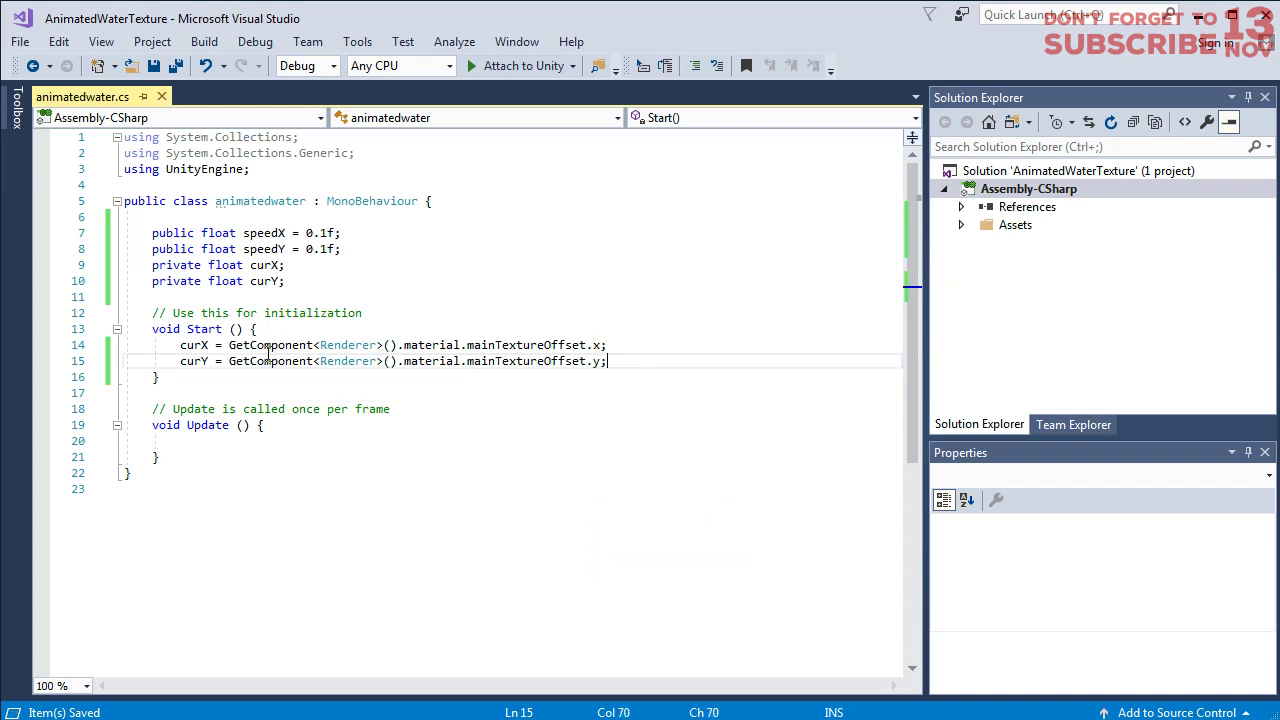
- Prefix Update with 'Fixed' to rename it FixedUpdate
{"action": "key", "text": "Down"}
{"action": "key", "text": "Down"}
{"action": "key", "text": "Down"}
{"action": "key", "text": "Down"}
{"action": "key", "text": "Down"}
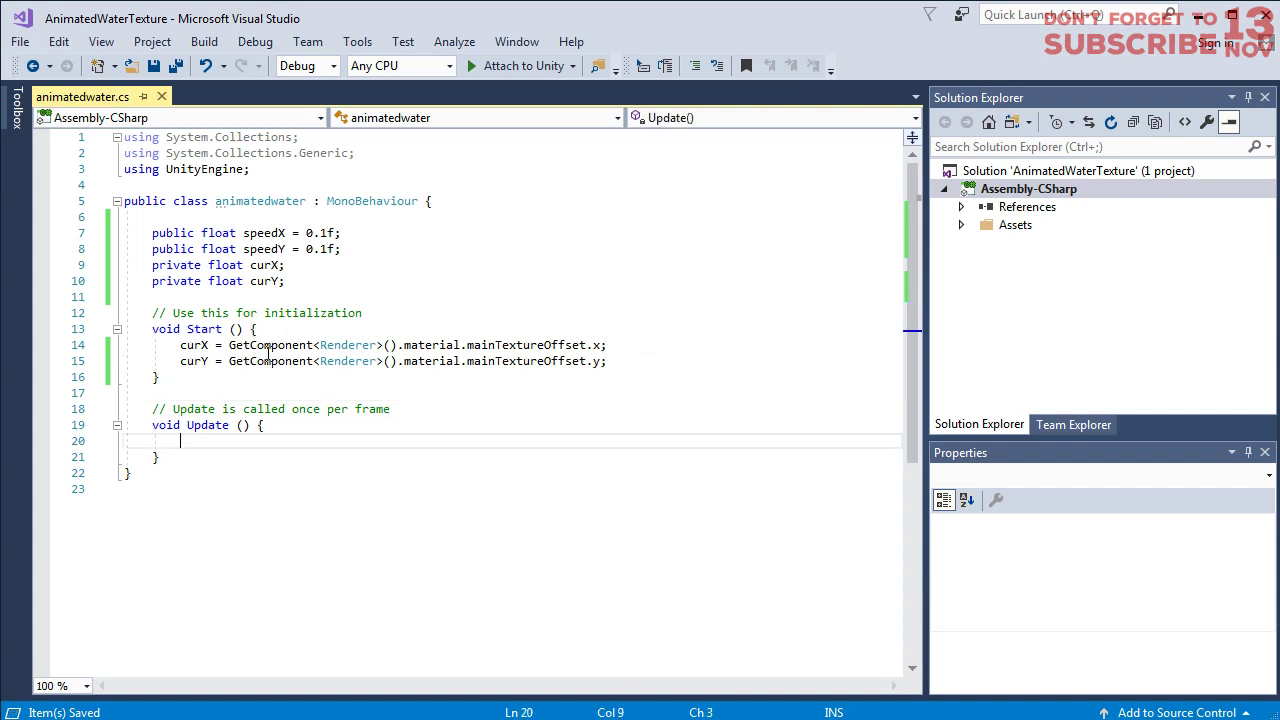
{"action": "key", "text": "Up"}
{"action": "key", "text": "Left"}
{"action": "key", "text": "Left"}
{"action": "key", "text": "Left"}
{"action": "key", "text": "Left"}
{"action": "key", "text": "Left"}
{"action": "key", "text": "Left"}
{"action": "key", "text": "Left"}
{"action": "key", "text": "Left"}
{"action": "key", "text": "Left"}
{"action": "key", "text": "Left"}
{"action": "key", "text": "Left"}
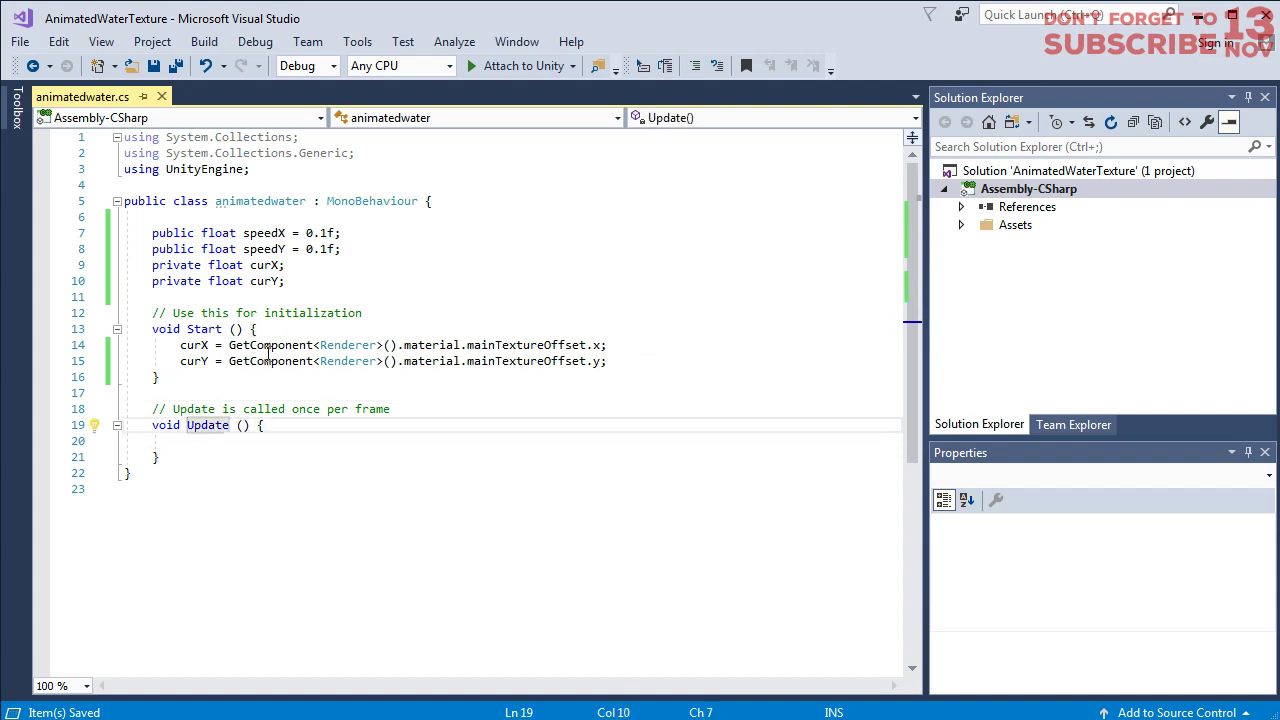
{"action": "type", "text": "Fixed"}
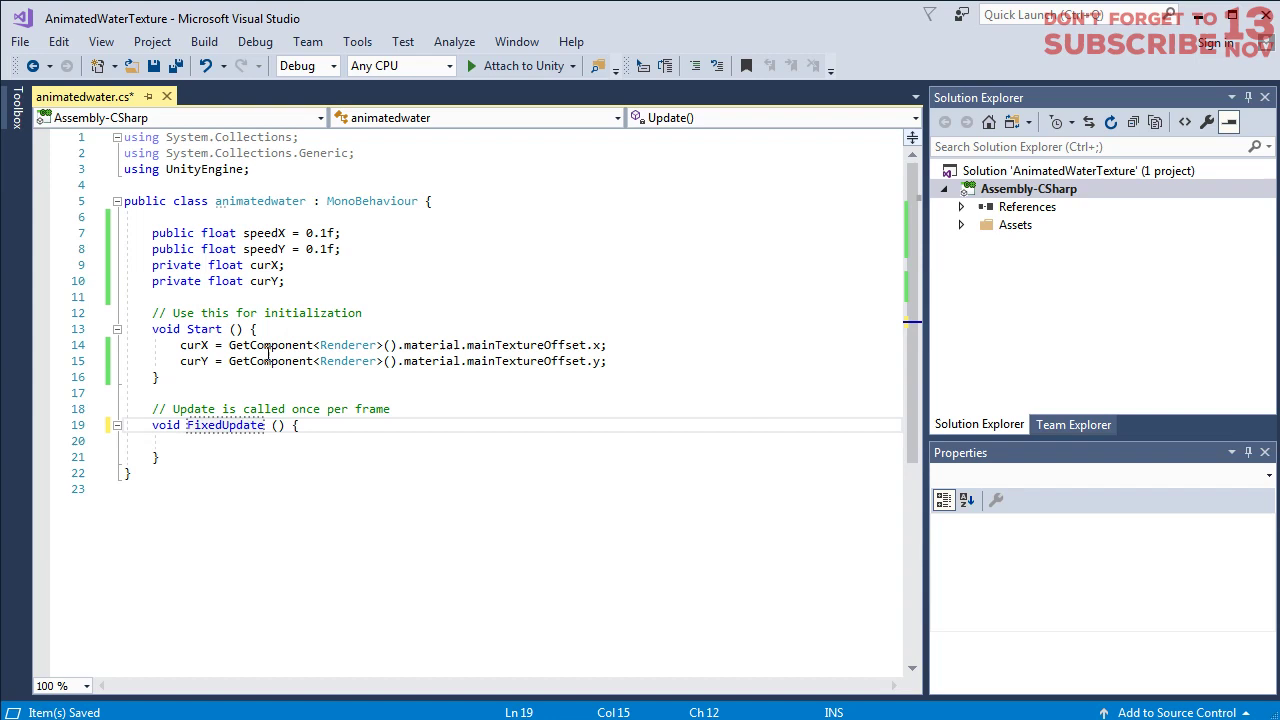
- Save, then write curX += Time.deltaTime * speedX in FixedUpdate
{"action": "key", "text": "Down"}
{"action": "key", "text": "ctrl+s"}
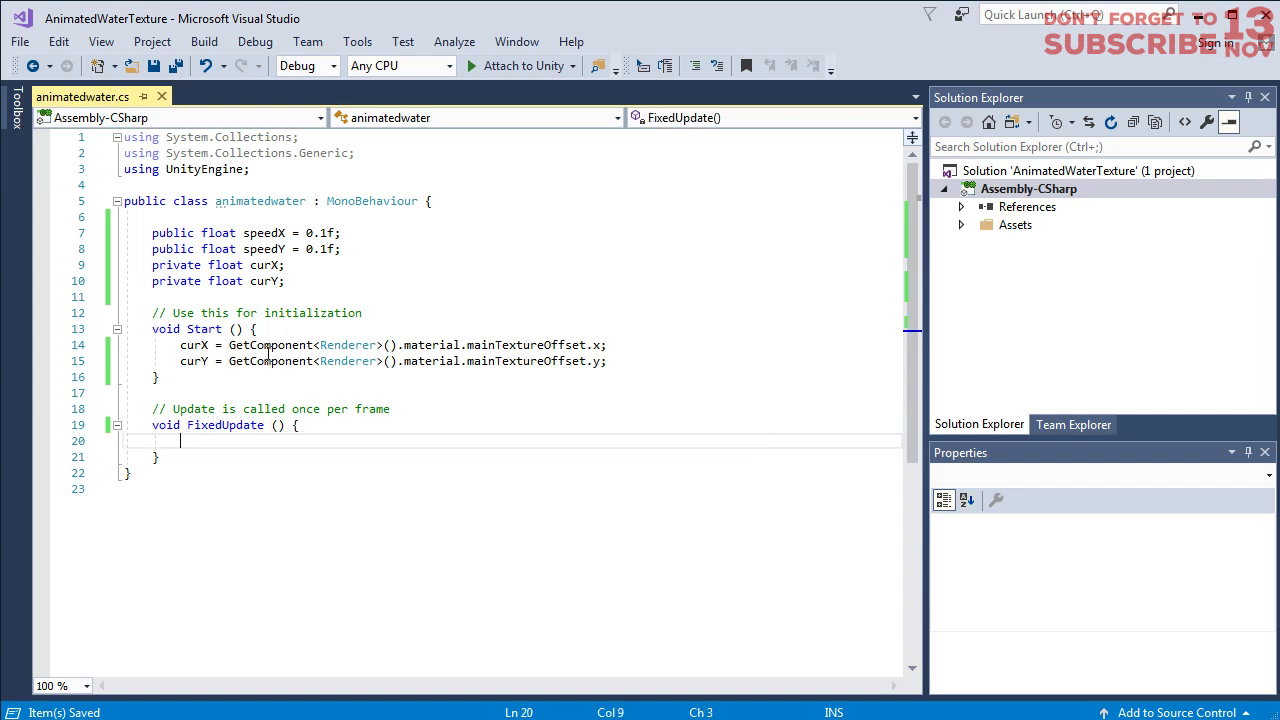
{"action": "type", "text": "c"}
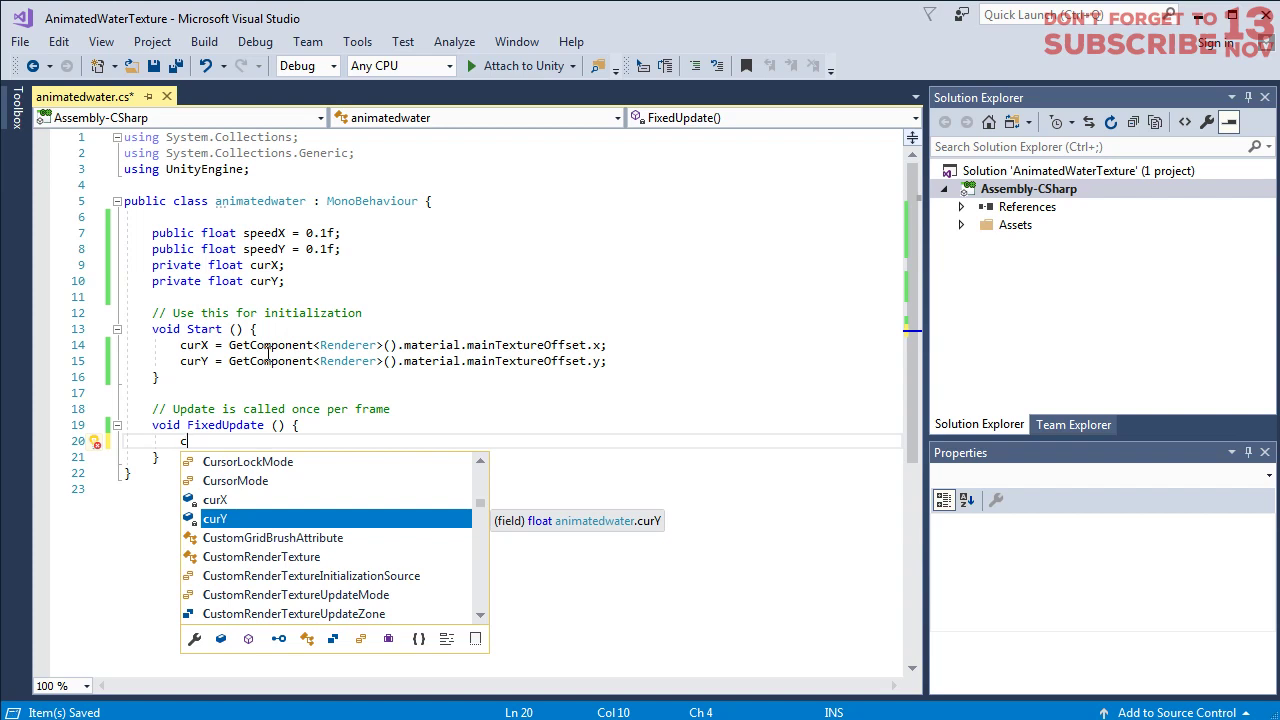
{"action": "type", "text": "urX "}
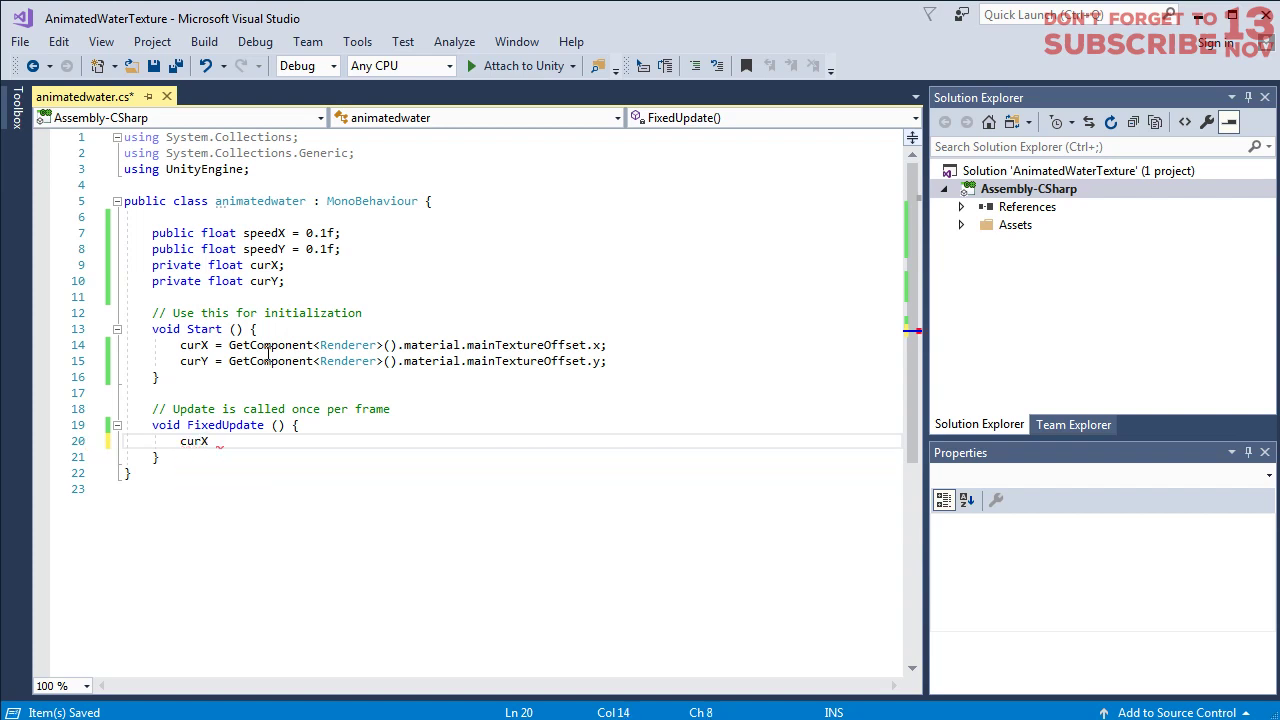
{"action": "type", "text": "== Tim"}
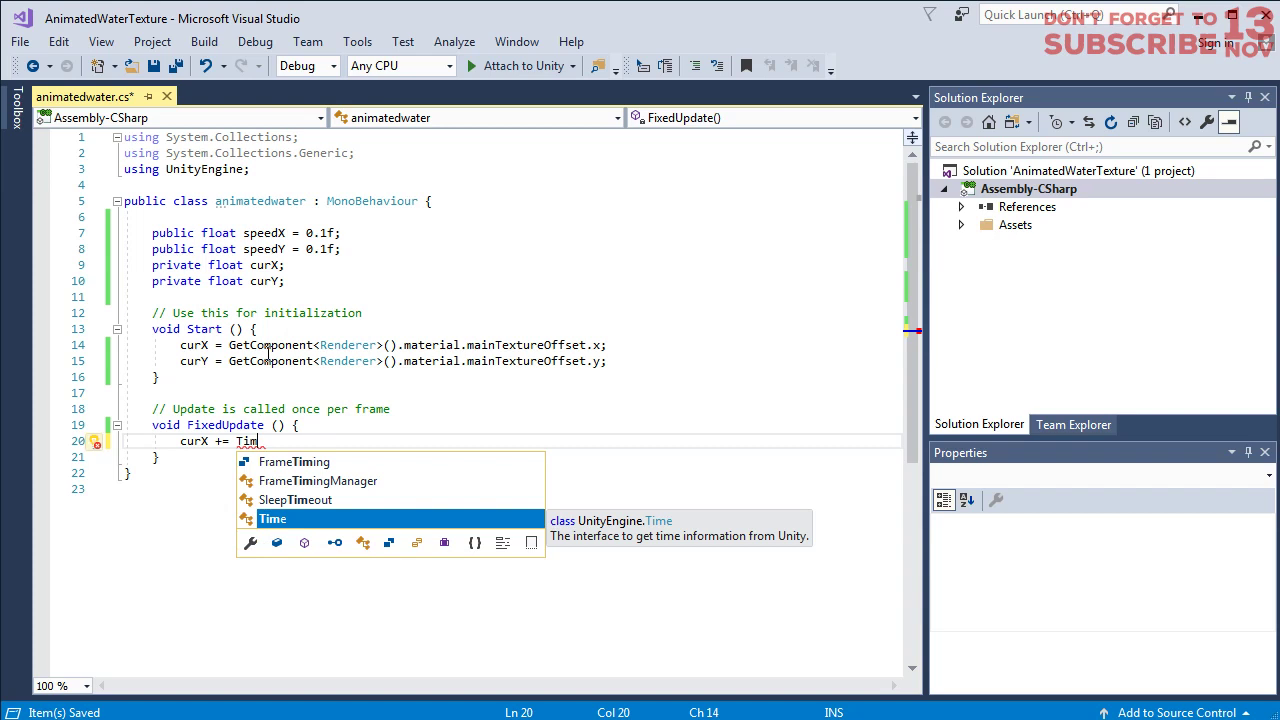
{"action": "type", "text": "e"}
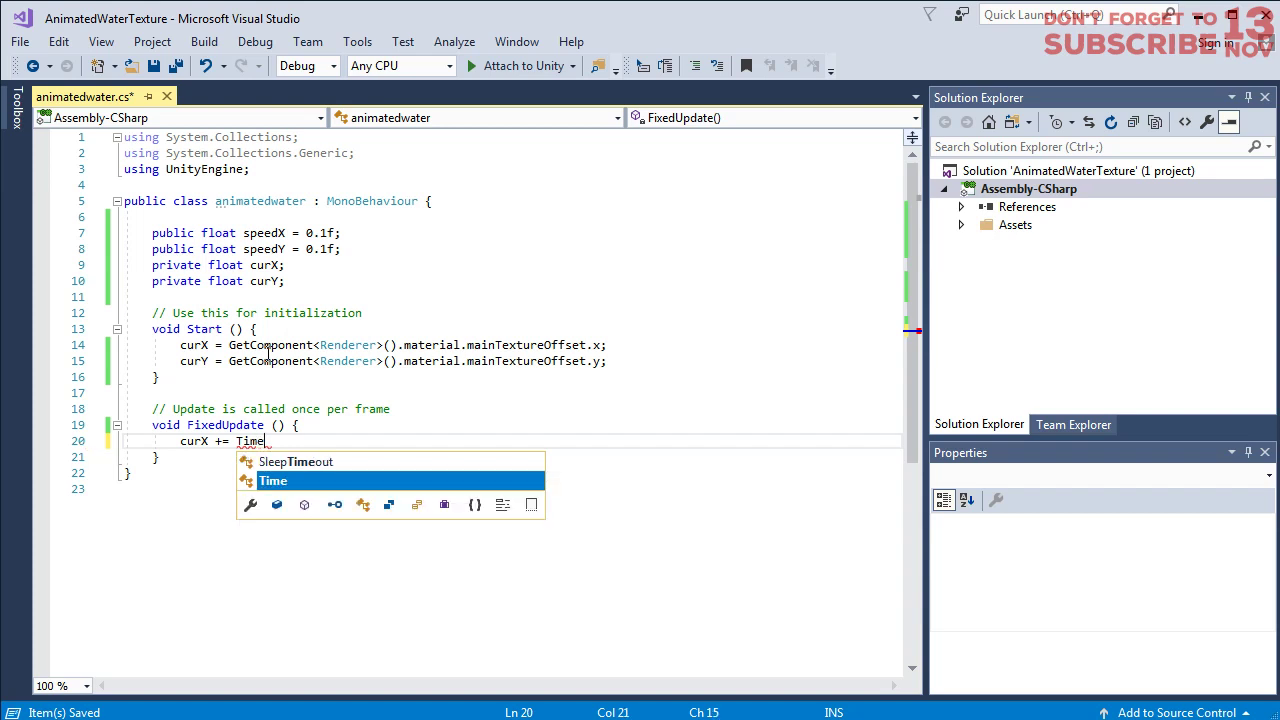
{"action": "type", "text": ".delta"}
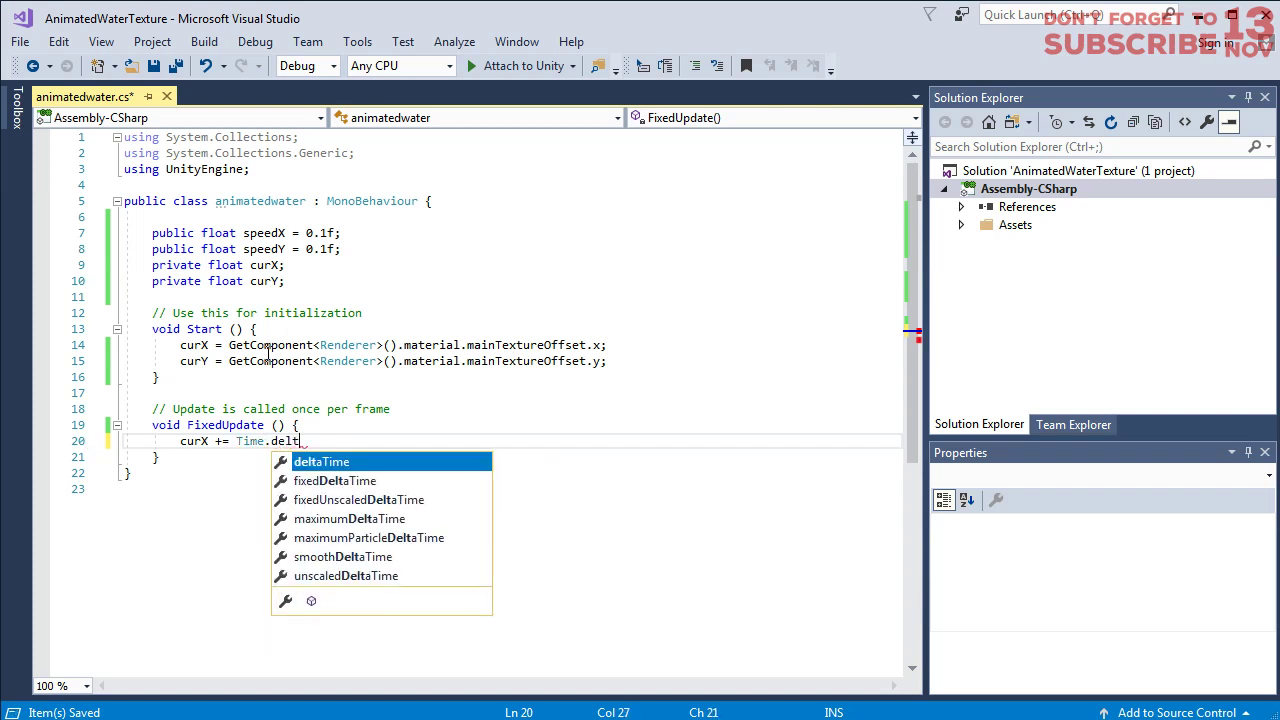
{"action": "key", "text": "Tab"}
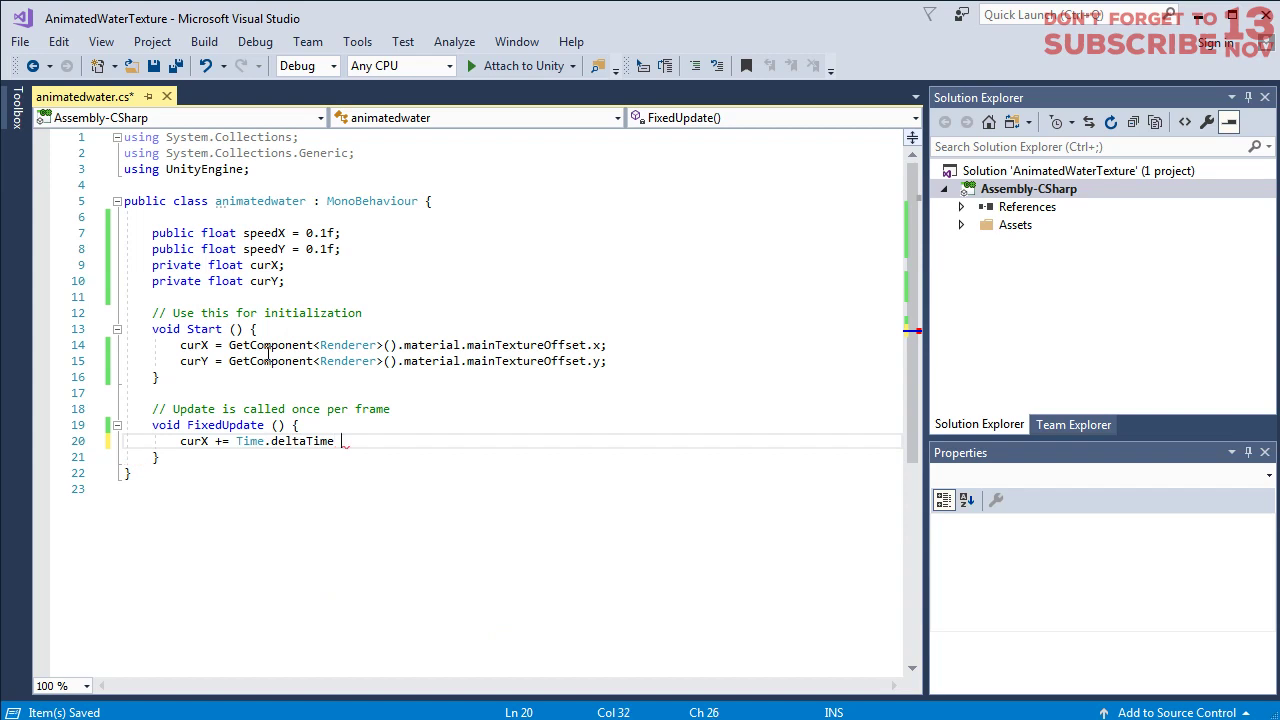
{"action": "type", "text": "* speedX;"}
- Duplicate that line as curY += Time.deltaTime * speedY, save, and begin a new line
{"action": "key", "text": "Return"}
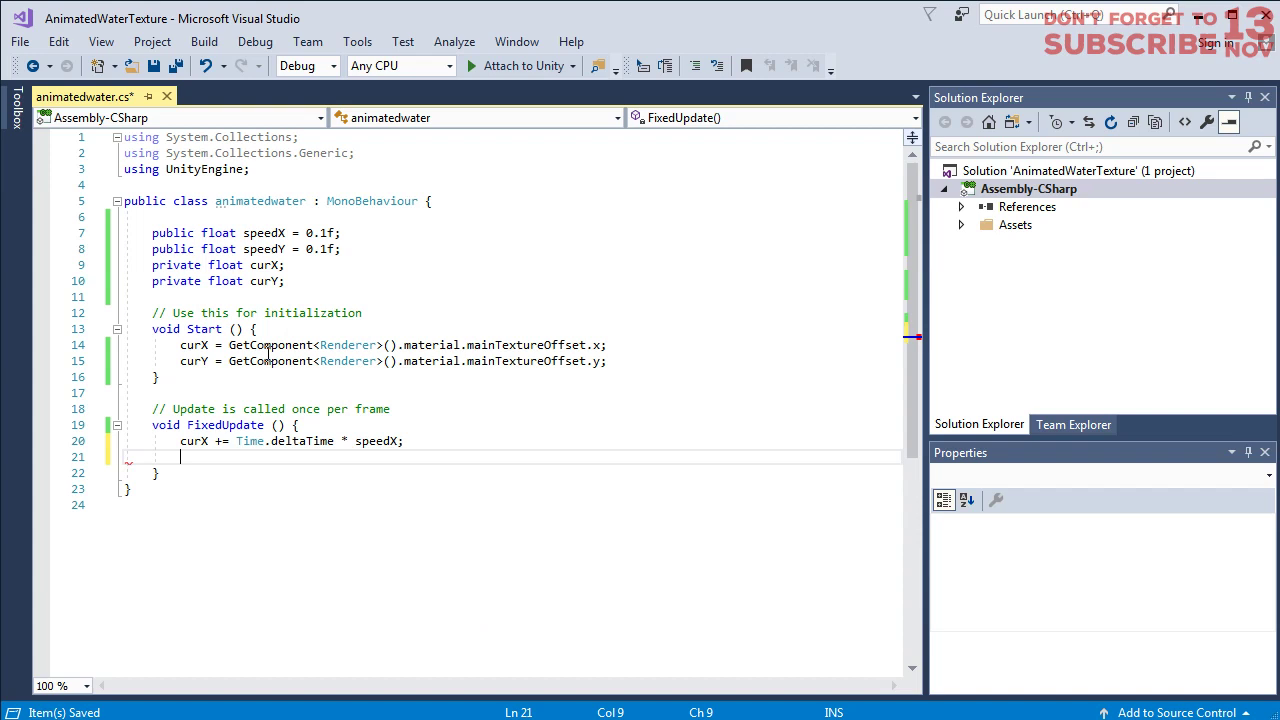
{"action": "key", "text": "ctrl+z"}
{"action": "key", "text": "ctrl+y"}
{"action": "type", "text": "curX += Time.deltaTime * speedX;"}
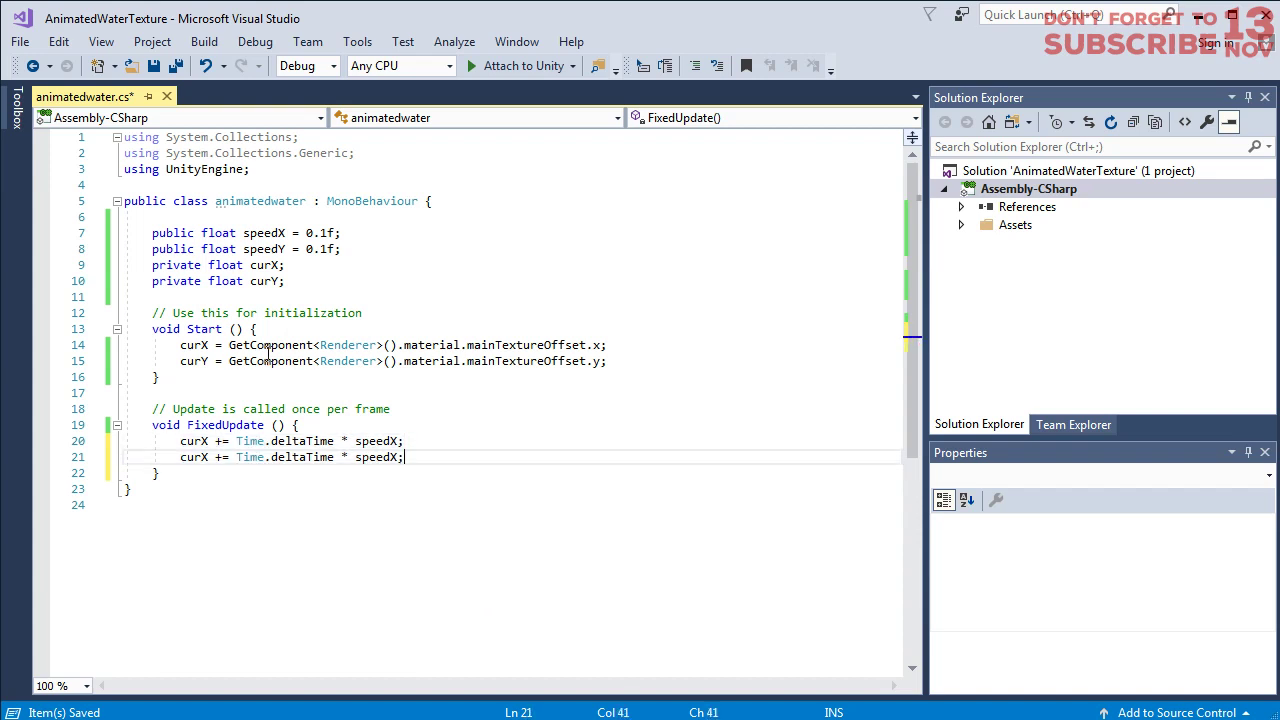
{"action": "key", "text": "Home"}
{"action": "key", "text": "Right"}
{"action": "key", "text": "Right"}
{"action": "key", "text": "Right"}
{"action": "key", "text": "Right"}
{"action": "key", "text": "shift+Left"}
{"action": "type", "text": "Y"}
{"action": "key", "text": "End"}
{"action": "key", "text": "Left"}
{"action": "key", "text": "shift+Left"}
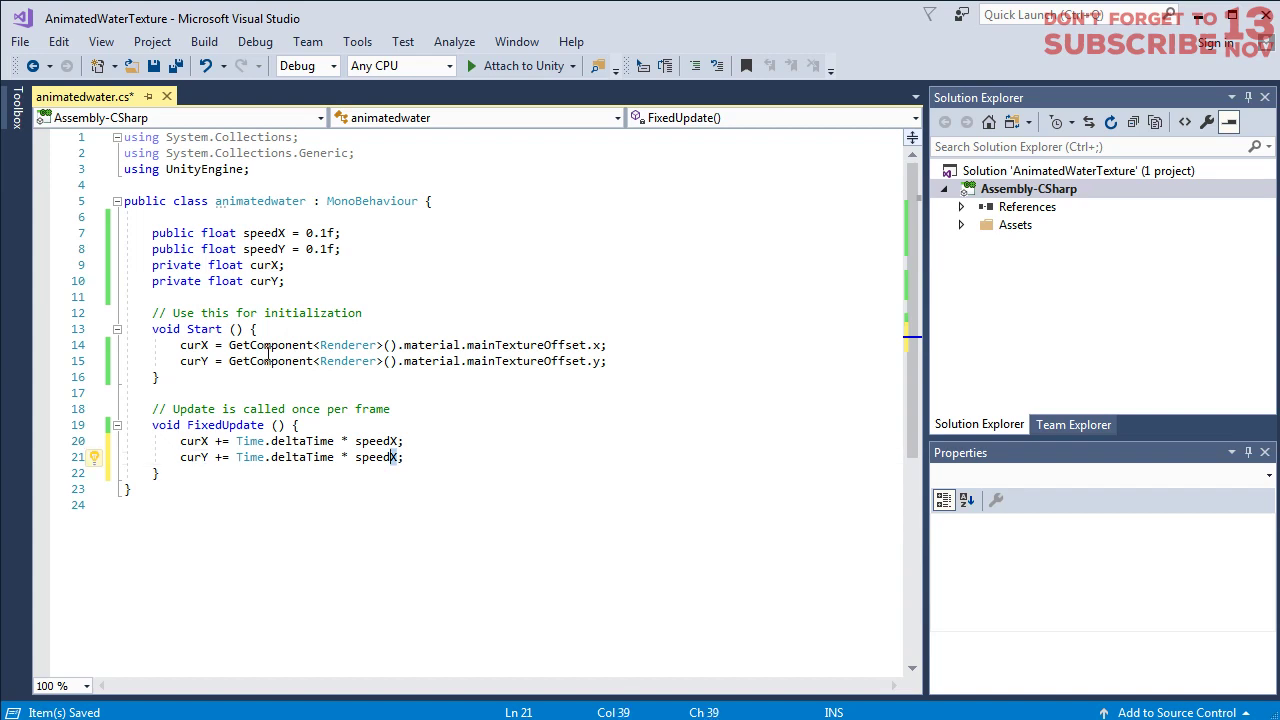
{"action": "type", "text": "Y"}
{"action": "key", "text": "ctrl+s"}
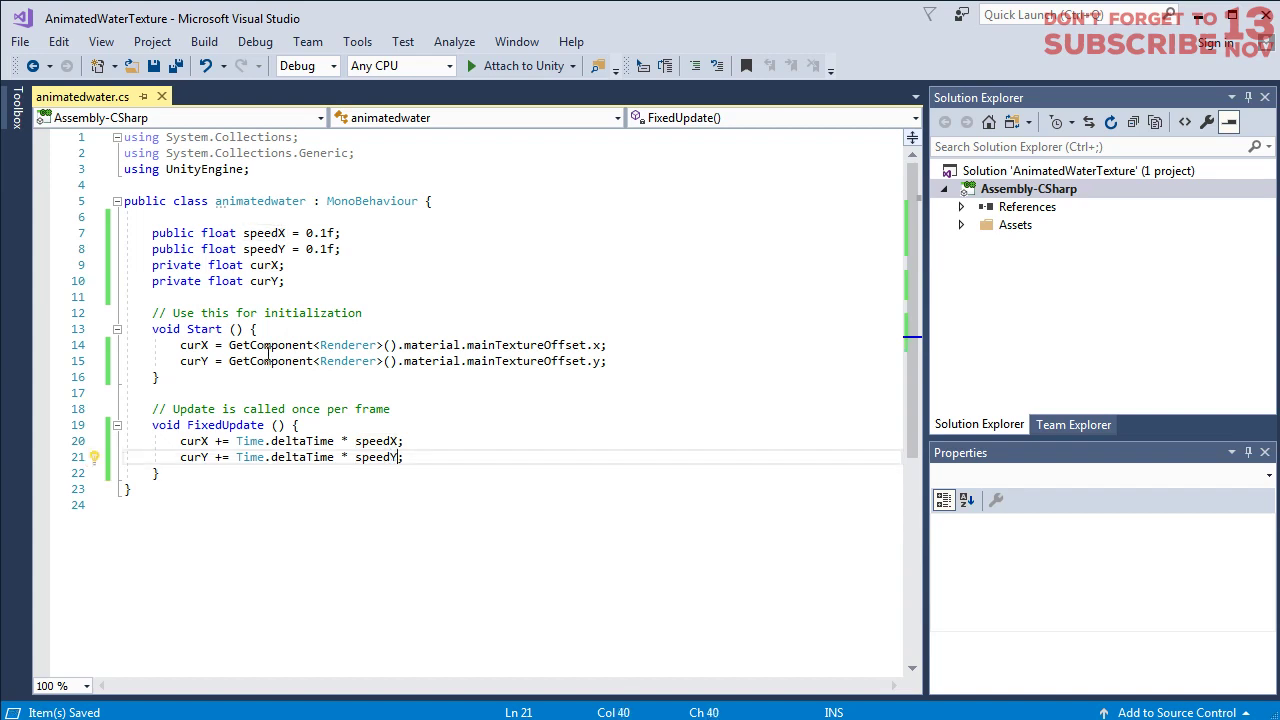
{"action": "key", "text": "Return"}
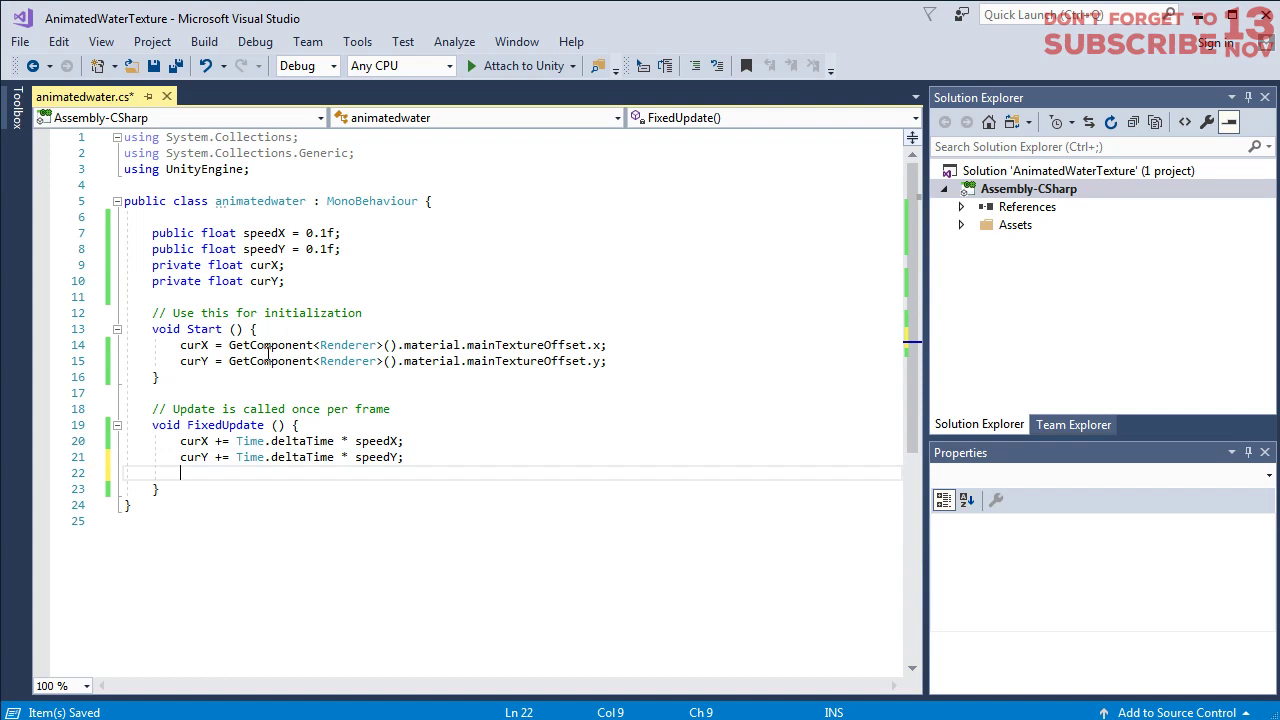
{"action": "type", "text": "G"}
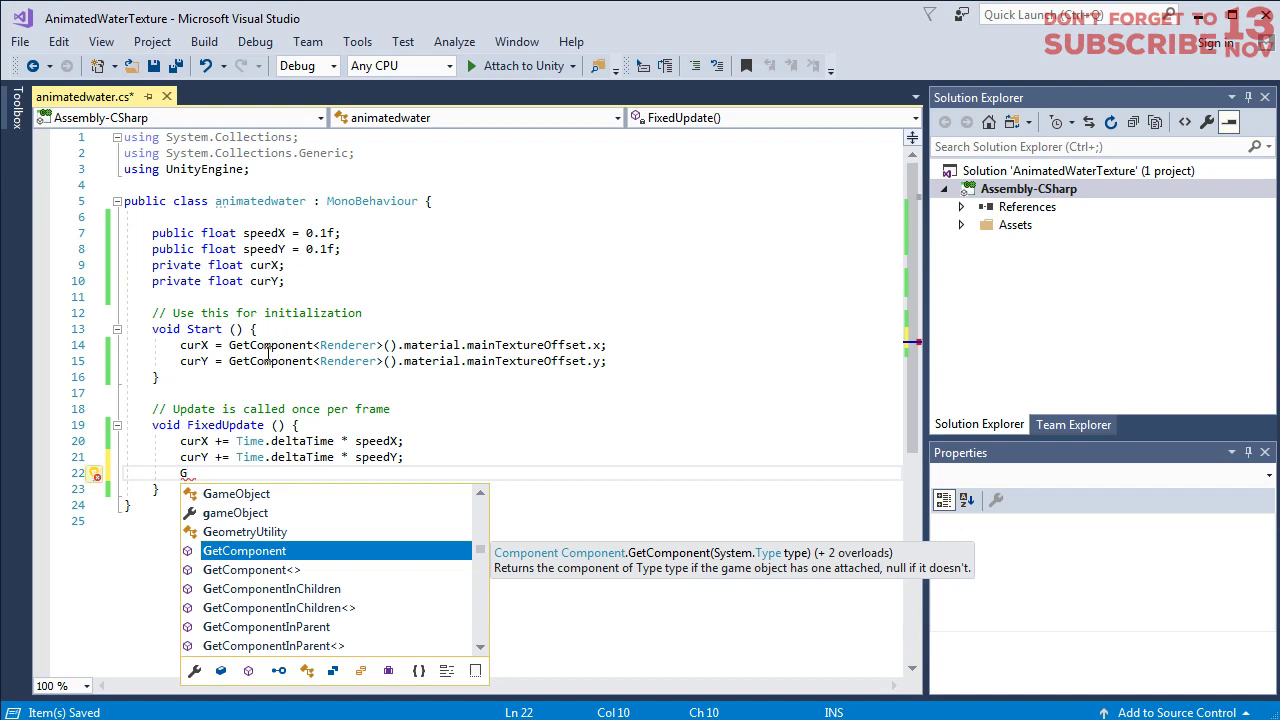
{"action": "type", "text": "et"}
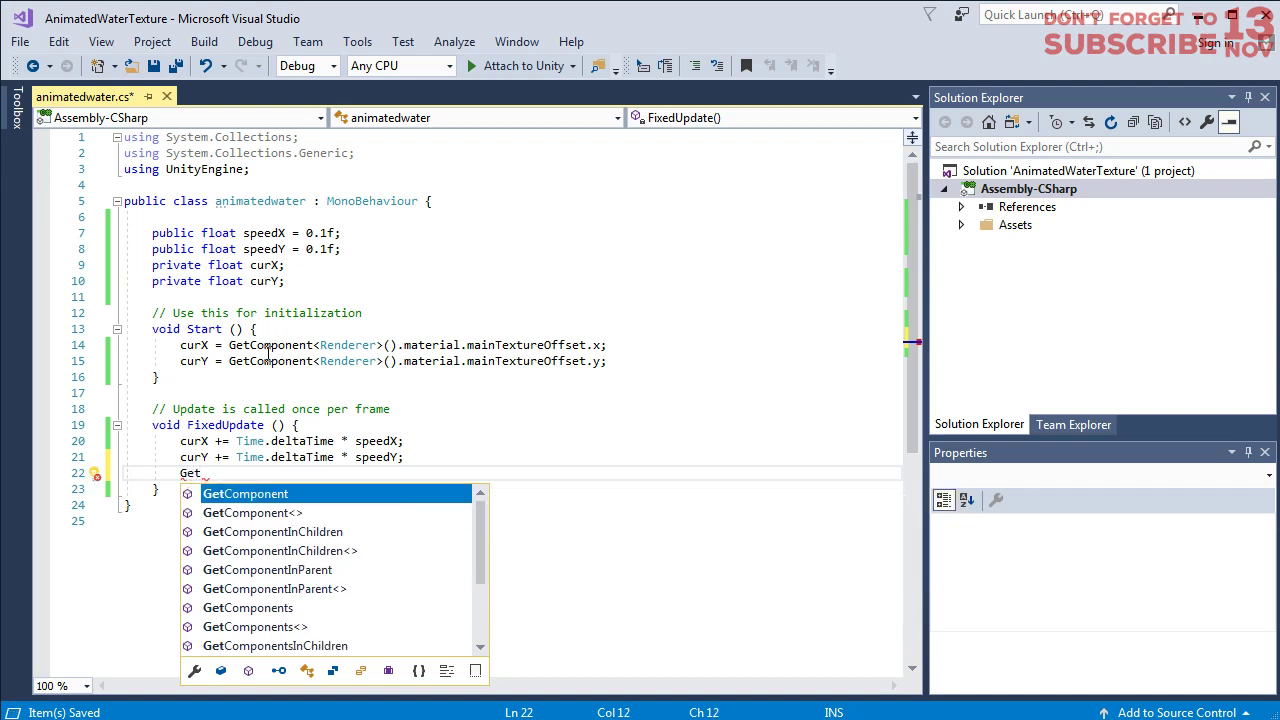
- Write GetComponent<Renderer>().material.SetTextureOffset("_MainTex", new Vector2(curX, curY)); and save
{"action": "key", "text": "Tab"}
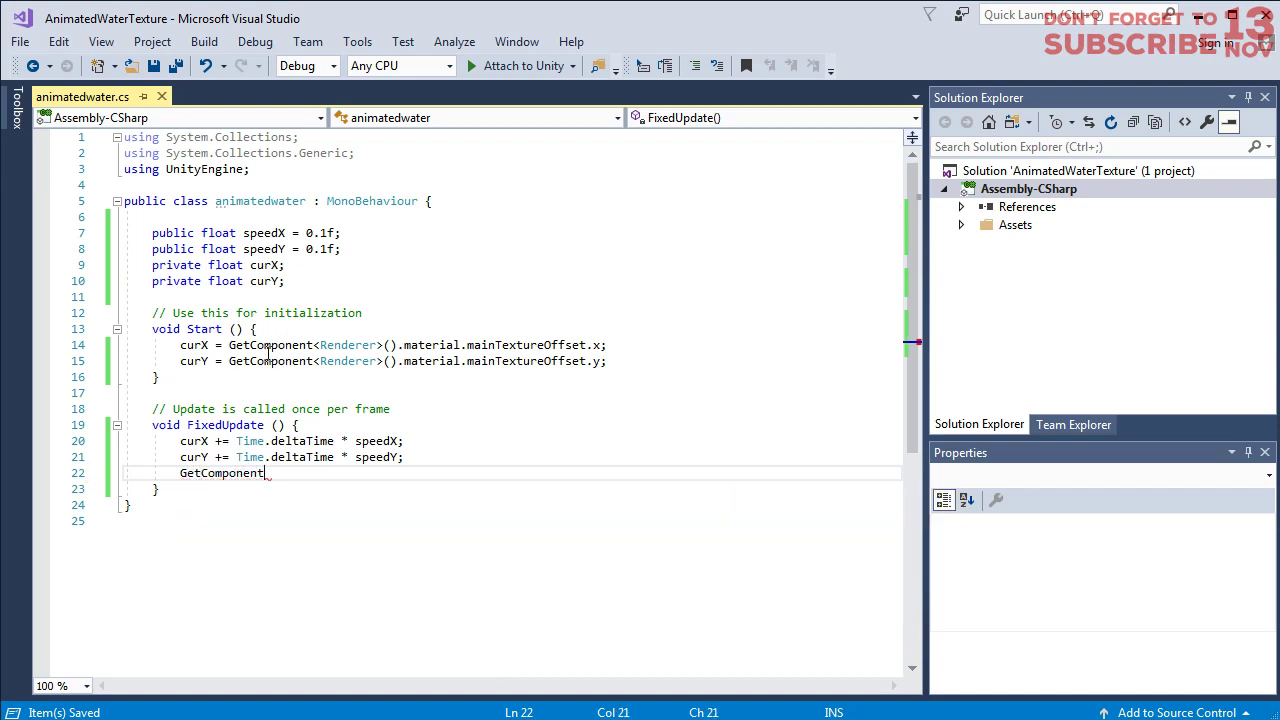
{"action": "type", "text": "<"}
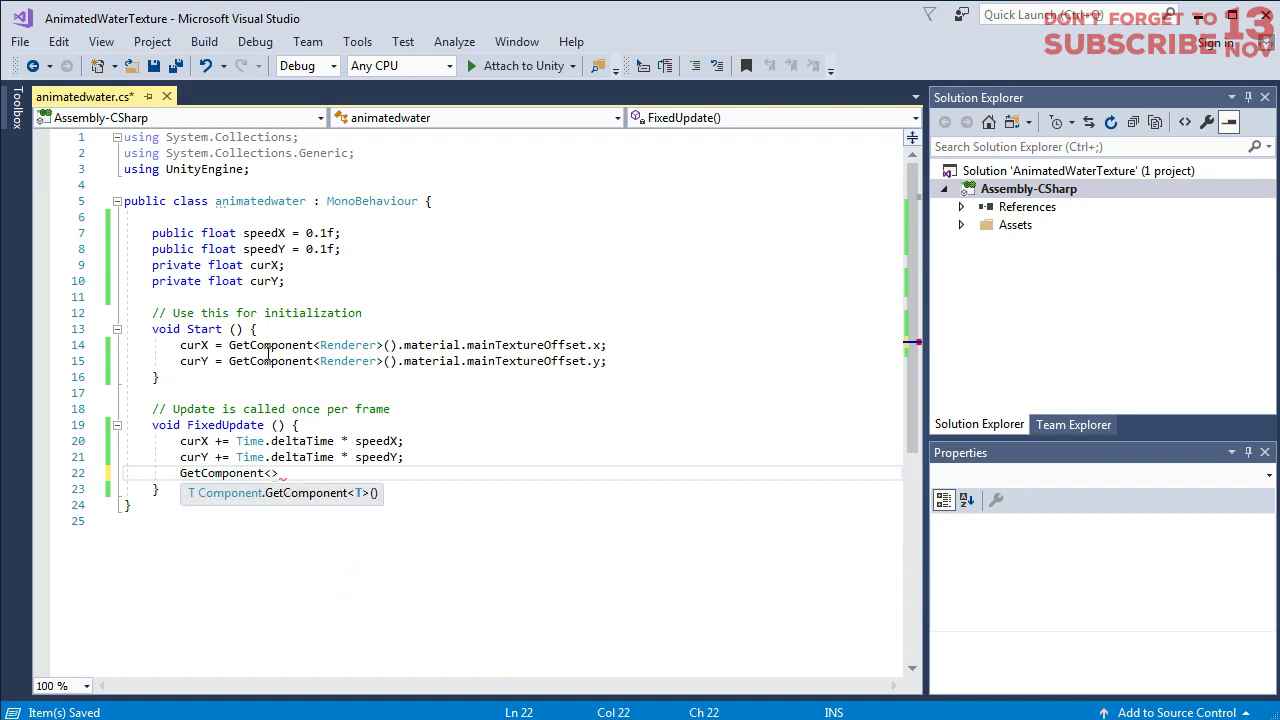
{"action": "type", "text": "Rende"}
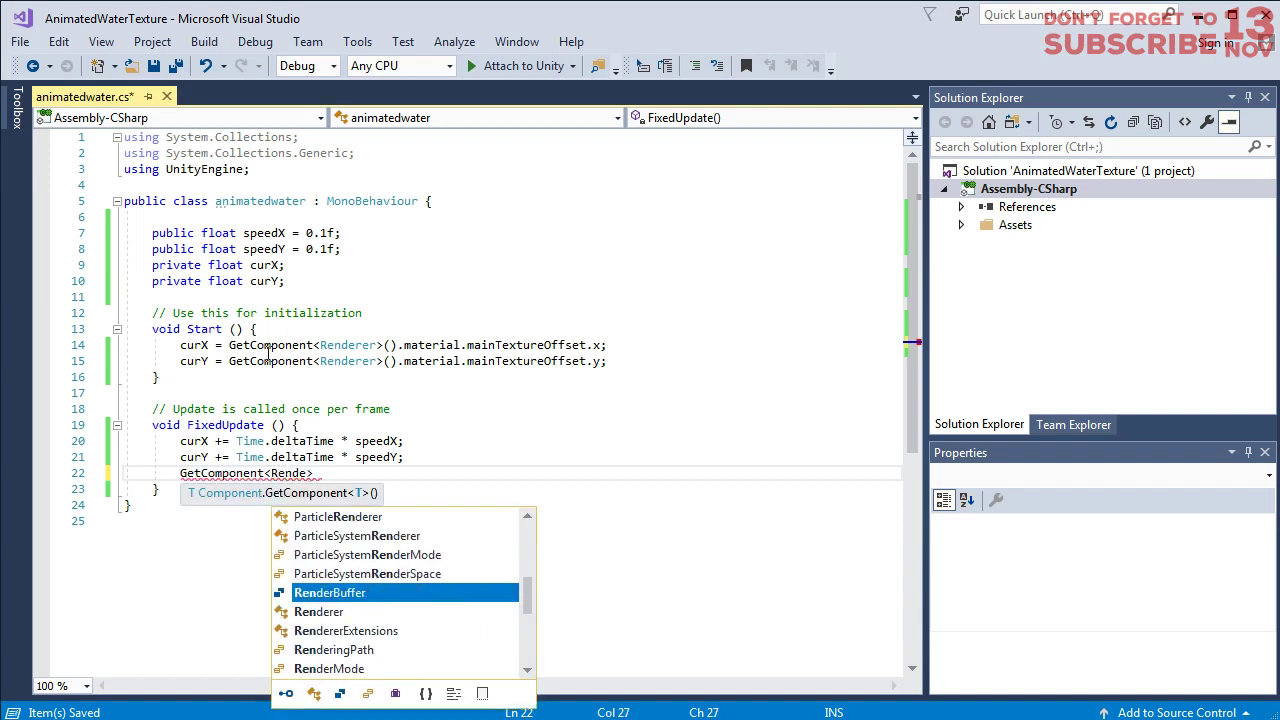
{"action": "key", "text": "Tab"}
{"action": "key", "text": "BackSpace"}
{"action": "key", "text": "BackSpace"}
{"action": "key", "text": "BackSpace"}
{"action": "key", "text": "BackSpace"}
{"action": "key", "text": "BackSpace"}
{"action": "key", "text": "BackSpace"}
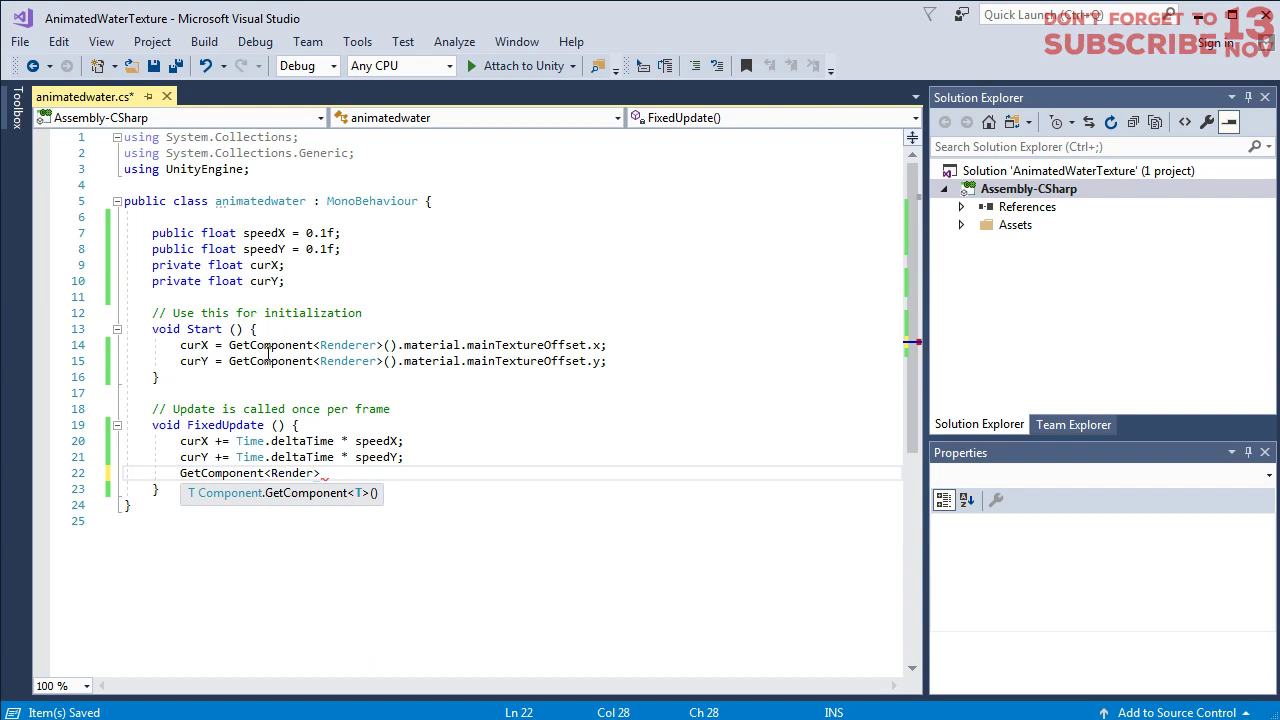
{"action": "type", "text": "er"}
{"action": "key", "text": "Right"}
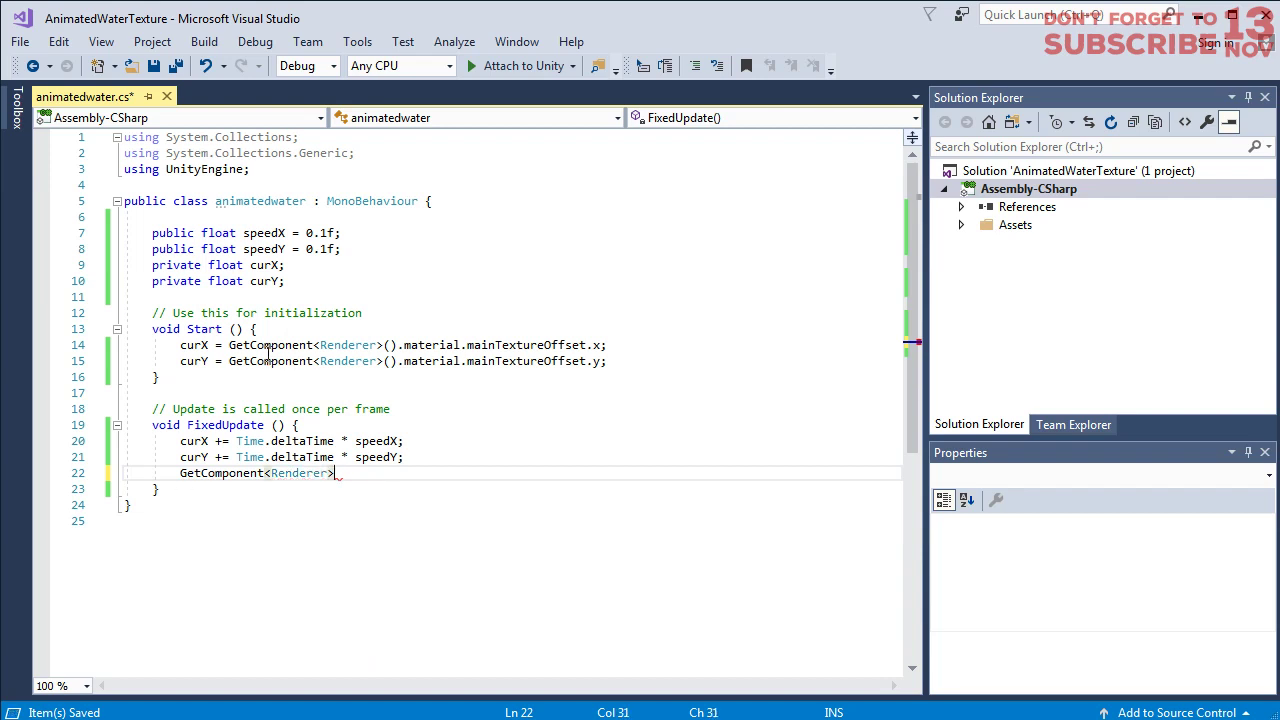
{"action": "type", "text": "().material"}
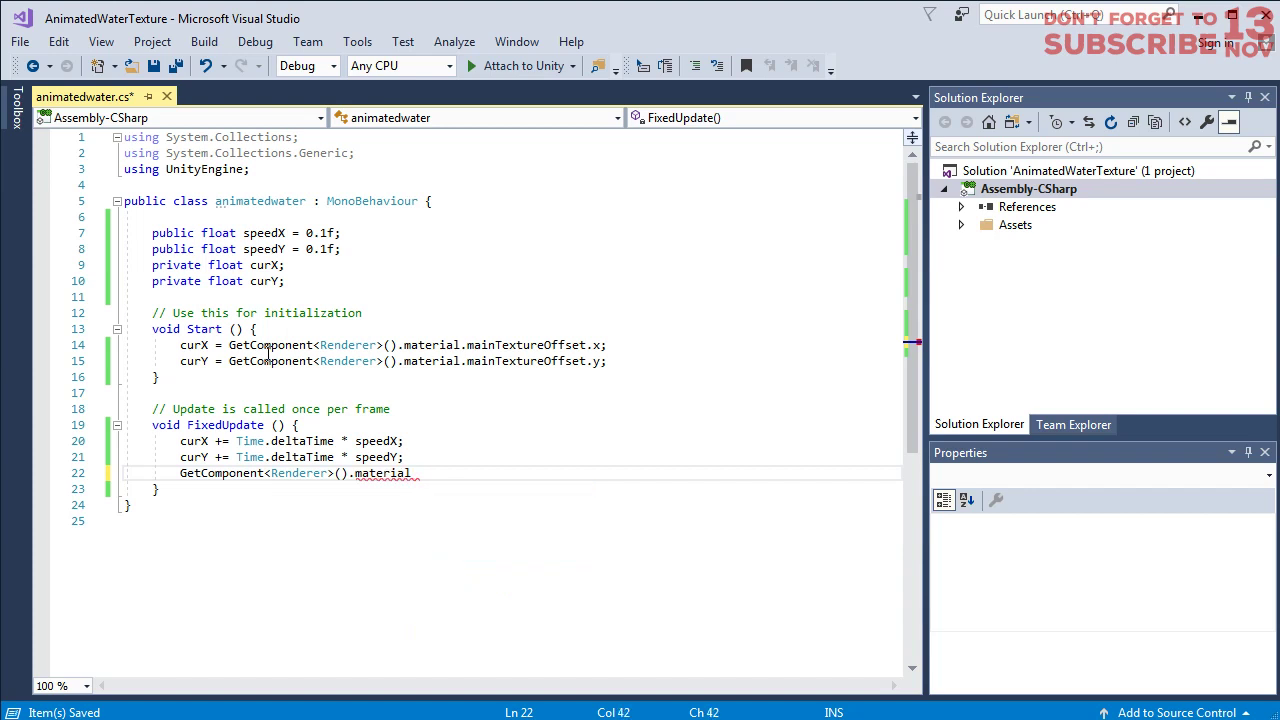
{"action": "type", "text": ".Set"}
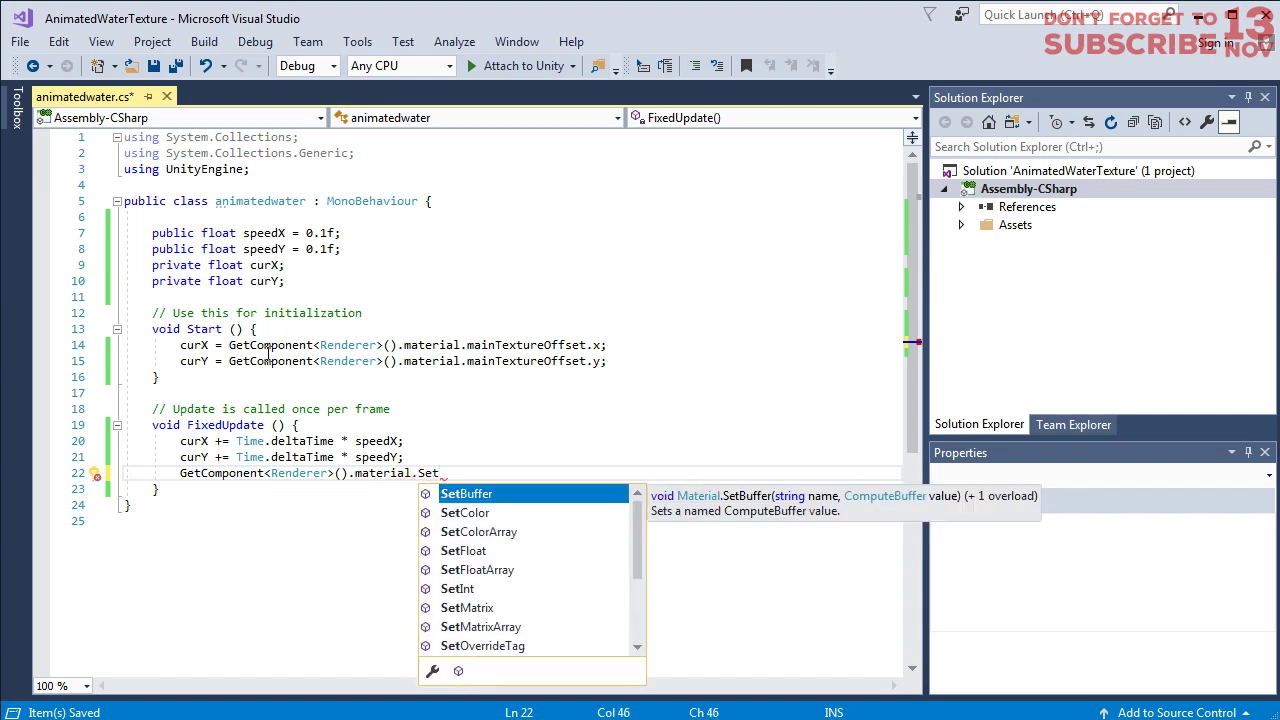
{"action": "type", "text": "Text"}
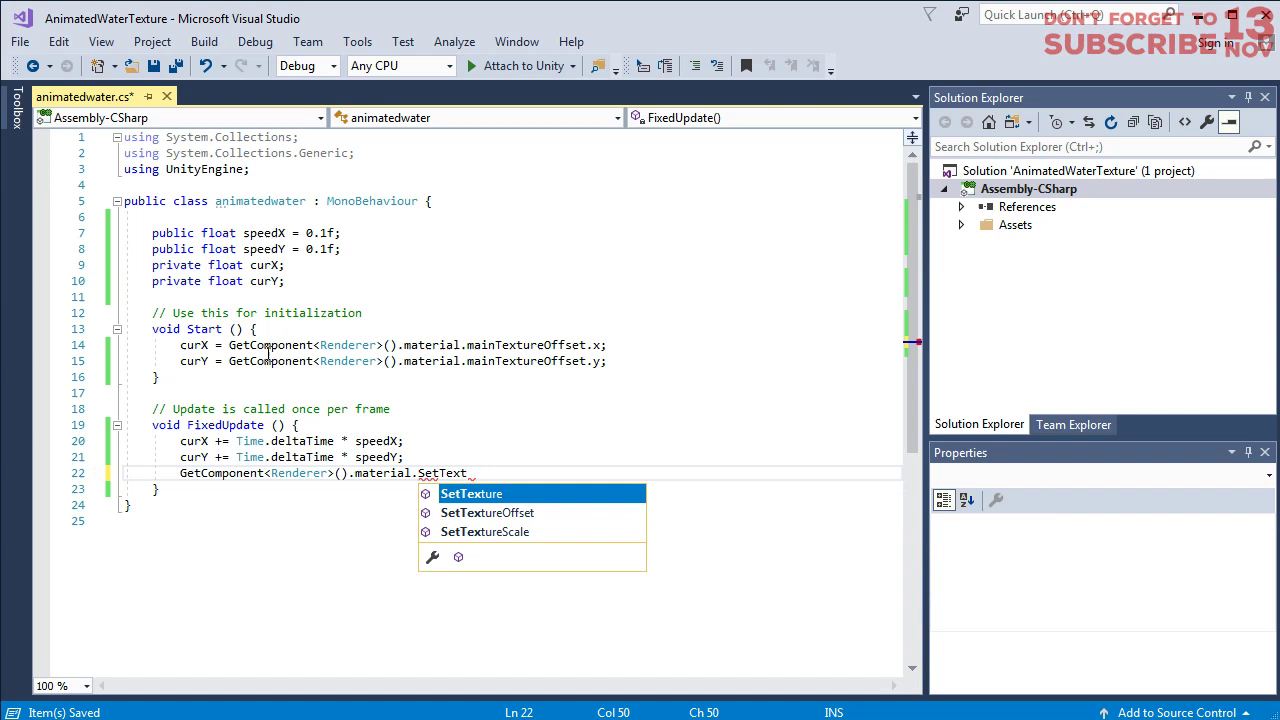
{"action": "type", "text": "ureOffset"}
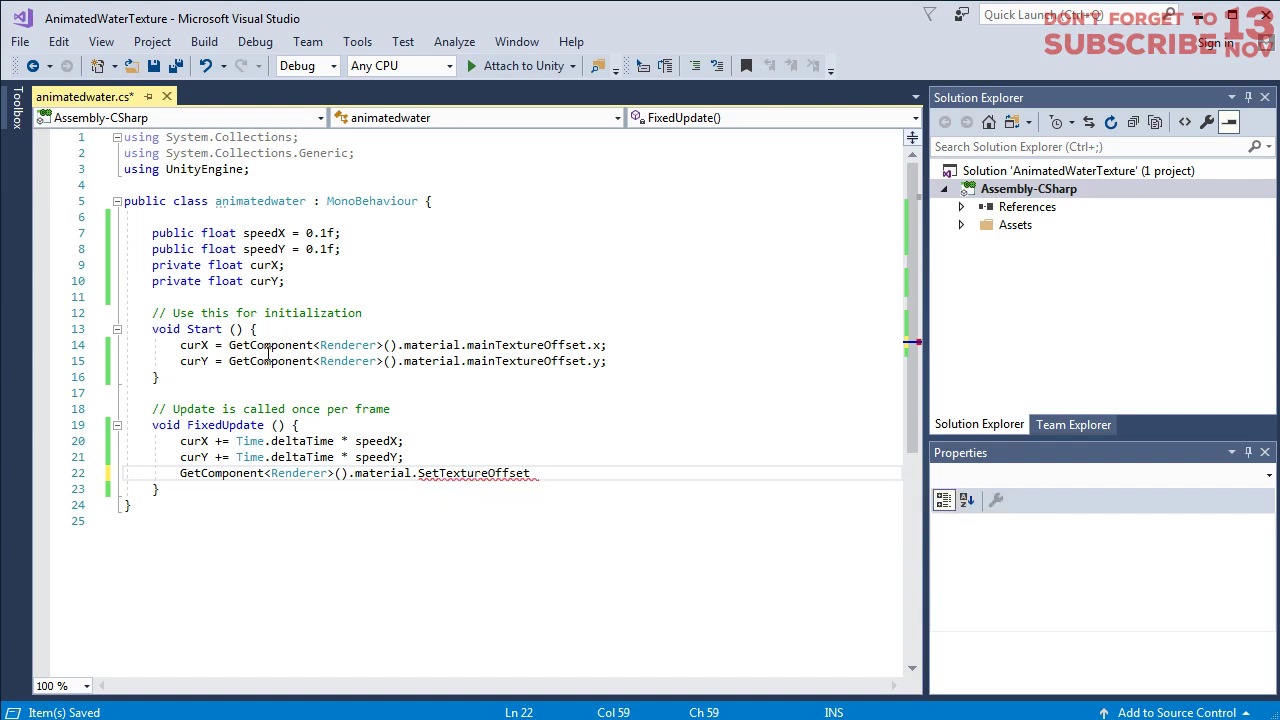
{"action": "type", "text": "(\""}
{"action": "type", "text": "_MainT"}
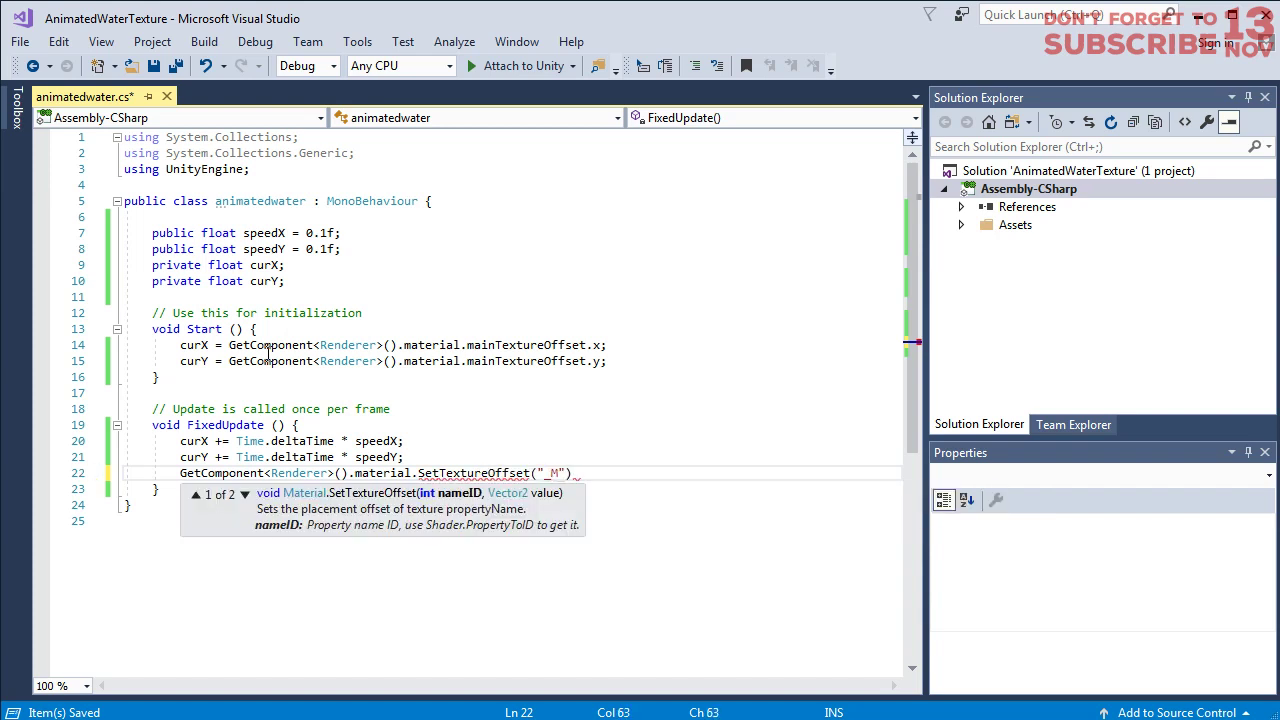
{"action": "type", "text": "ex"}
{"action": "type", "text": "\""}
{"action": "type", "text": ", new Vec"}
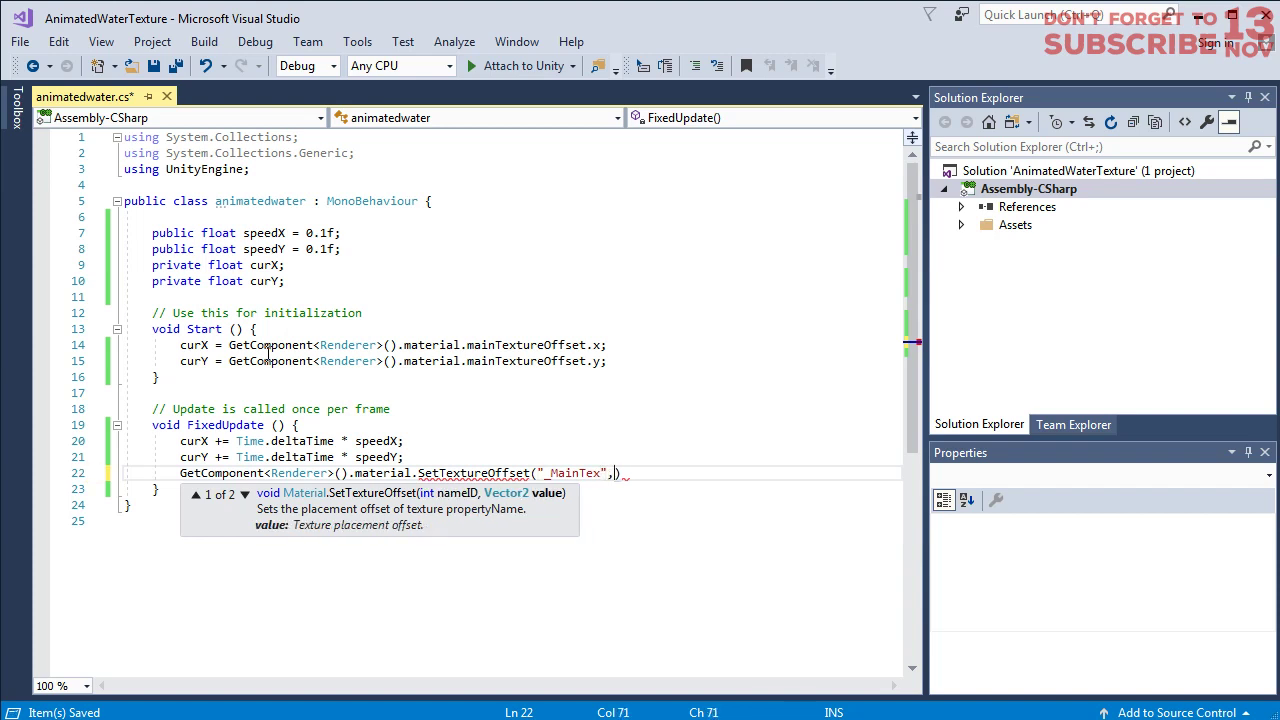
{"action": "type", "text": "tor2()"}
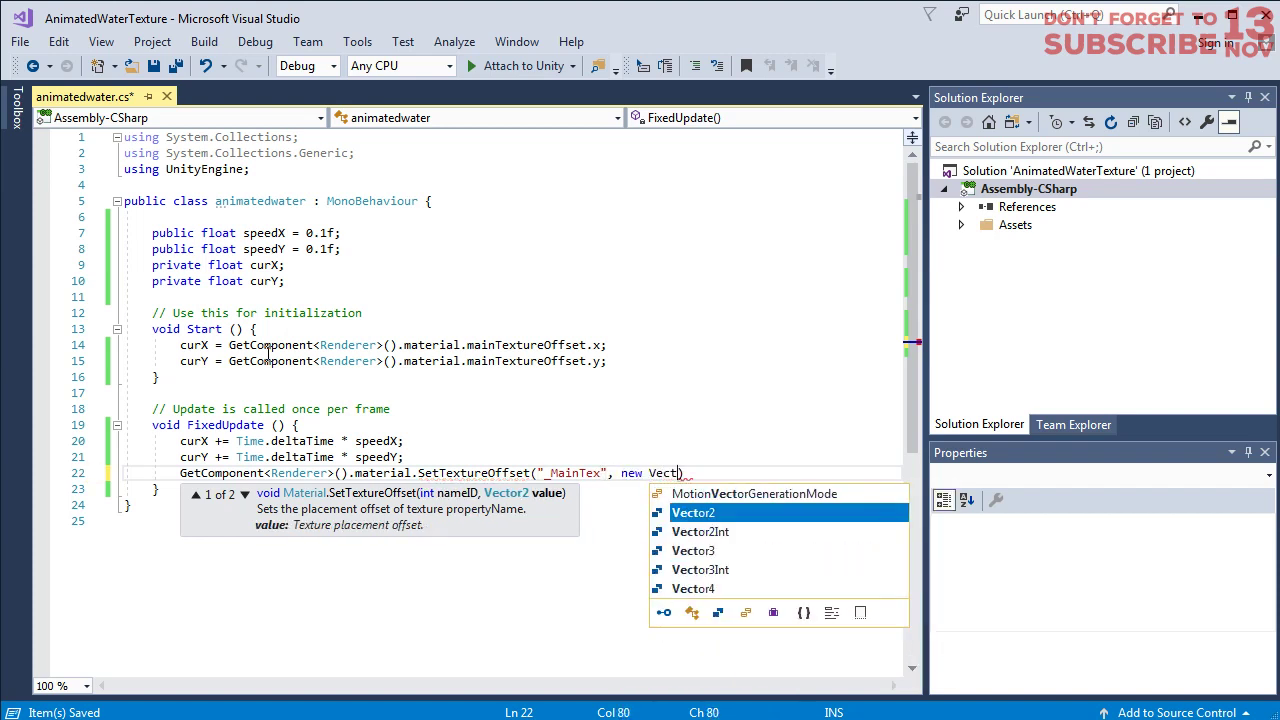
{"action": "key", "text": "Left"}
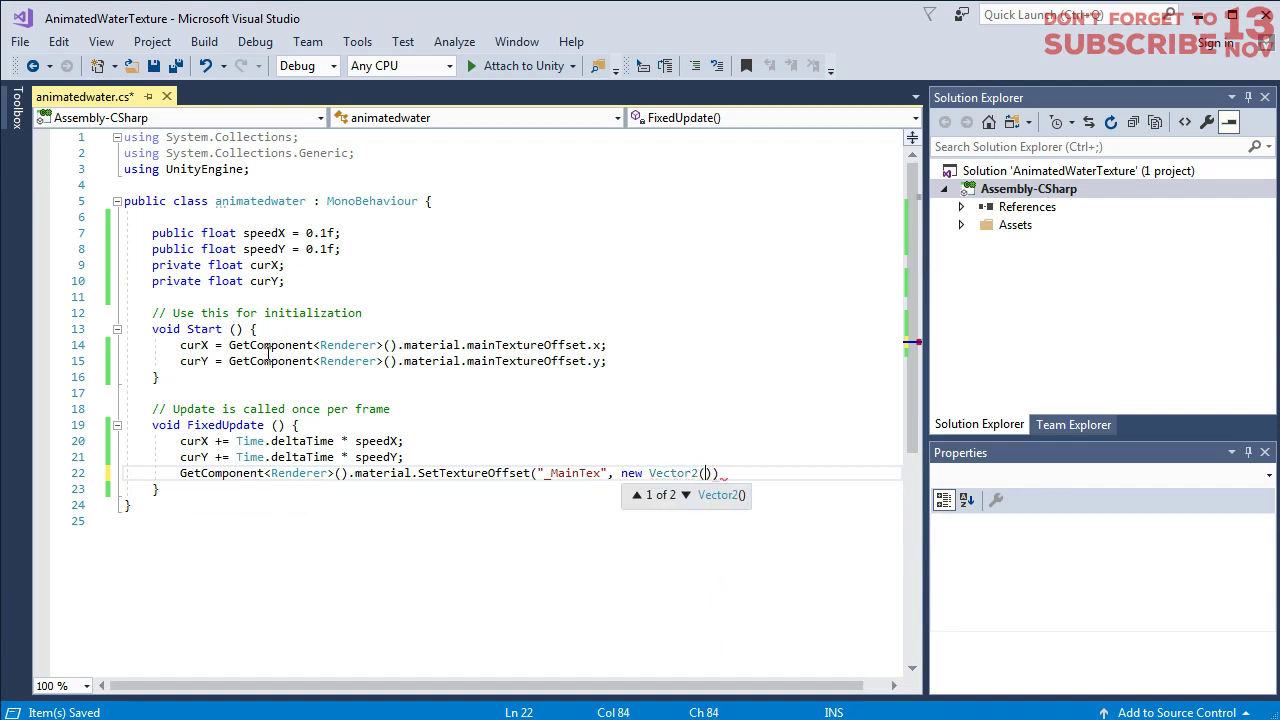
{"action": "type", "text": "curX, "}
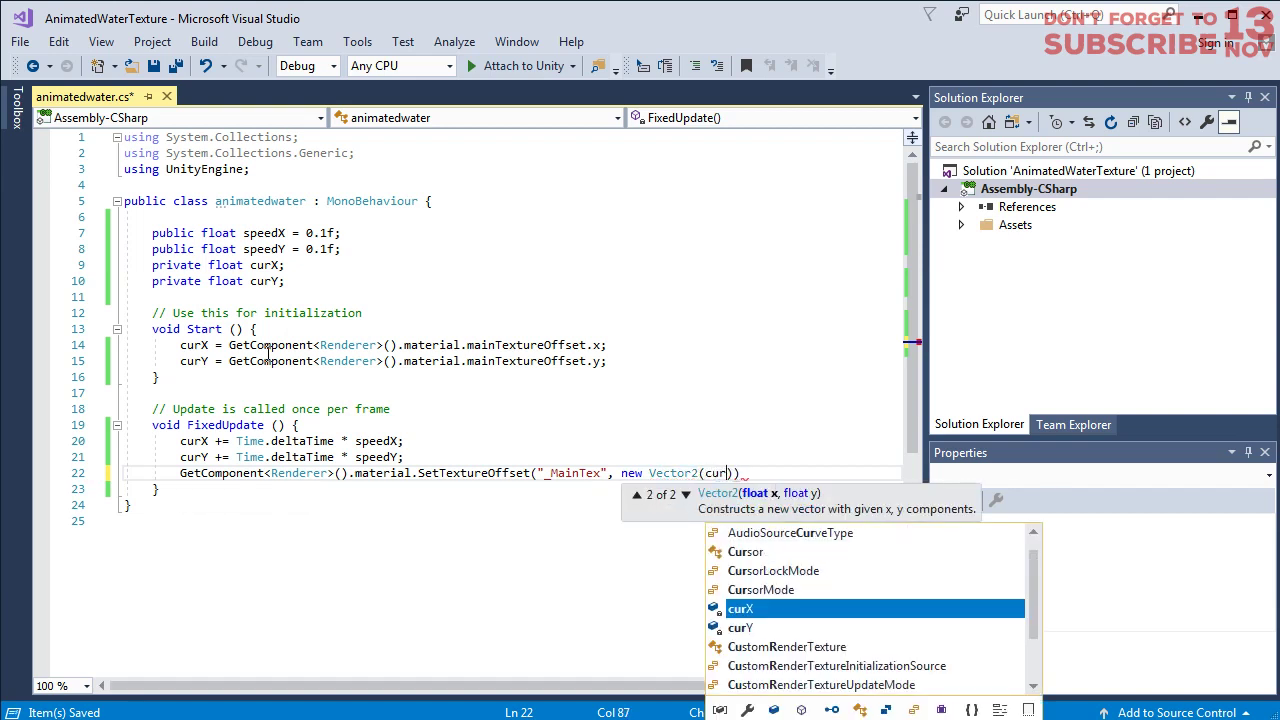
{"action": "type", "text": "curY))"}
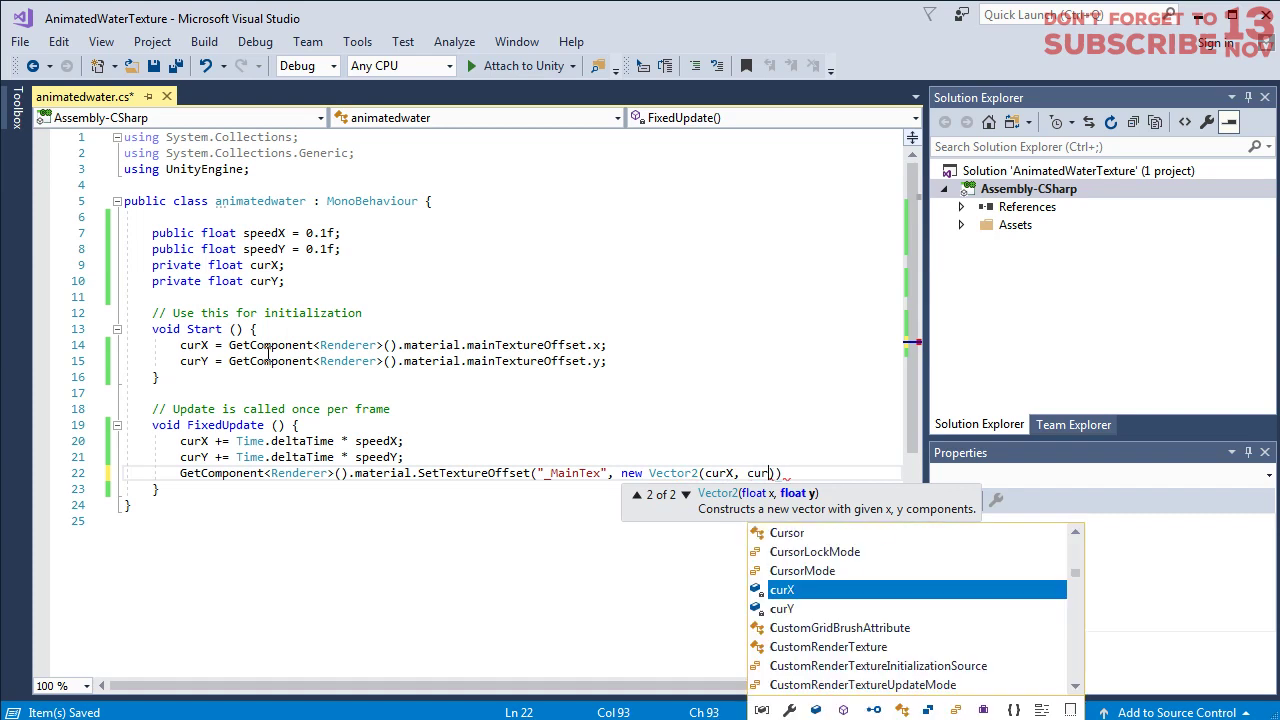
{"action": "type", "text": ";"}
{"action": "key", "text": "ctrl+s"}
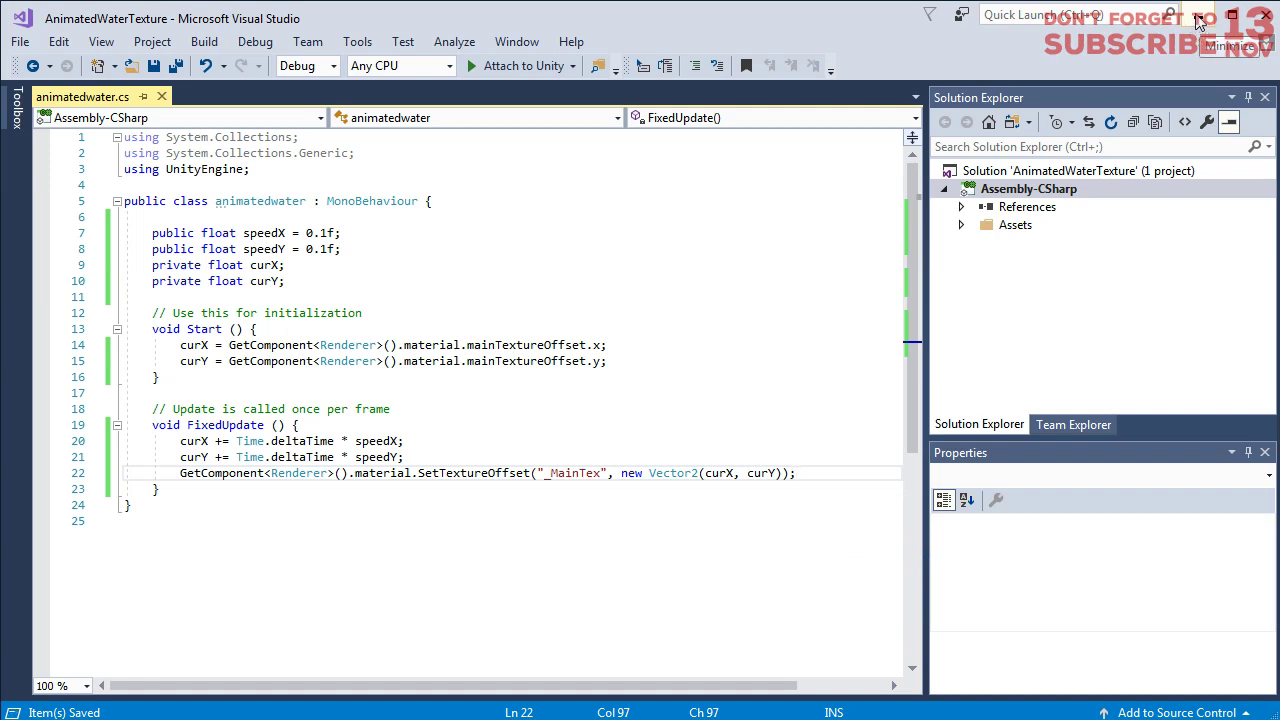
{"action": "key", "text": "alt+Tab"}
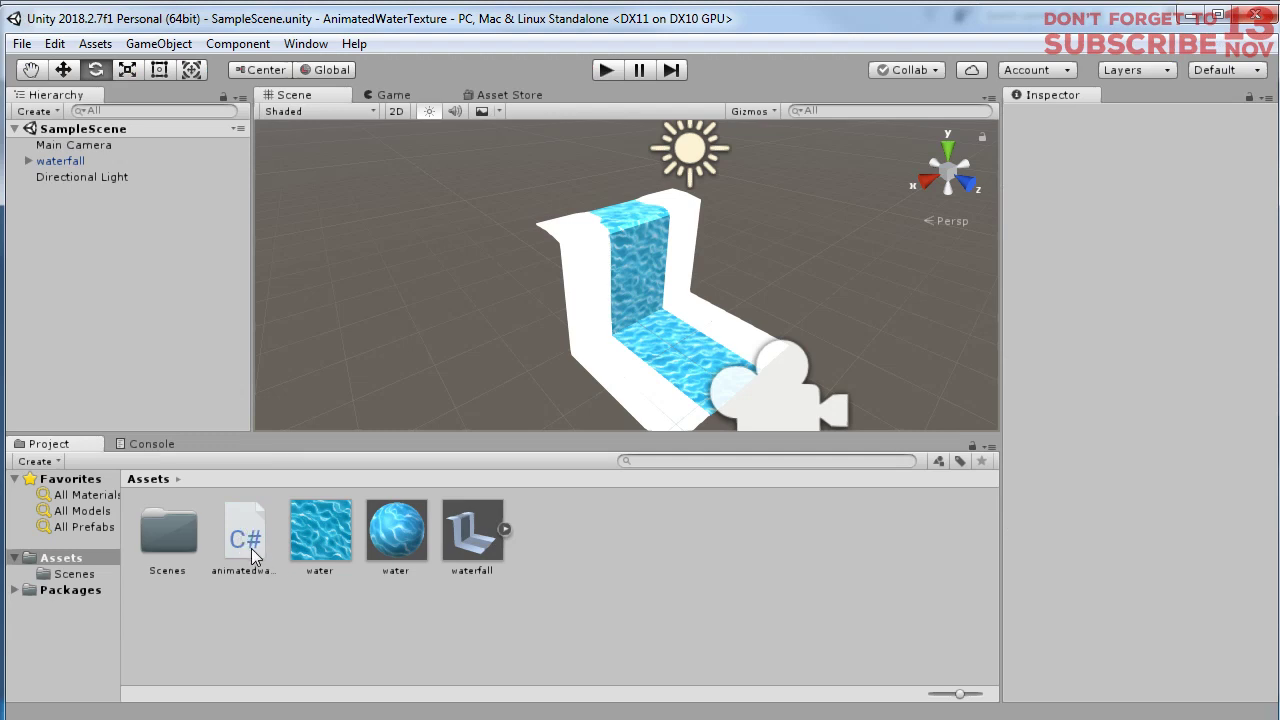
- Drag the animatedwater script onto Plane002 under waterfall and save the scene
{"action": "left_click", "coordinate": [249, 530]}
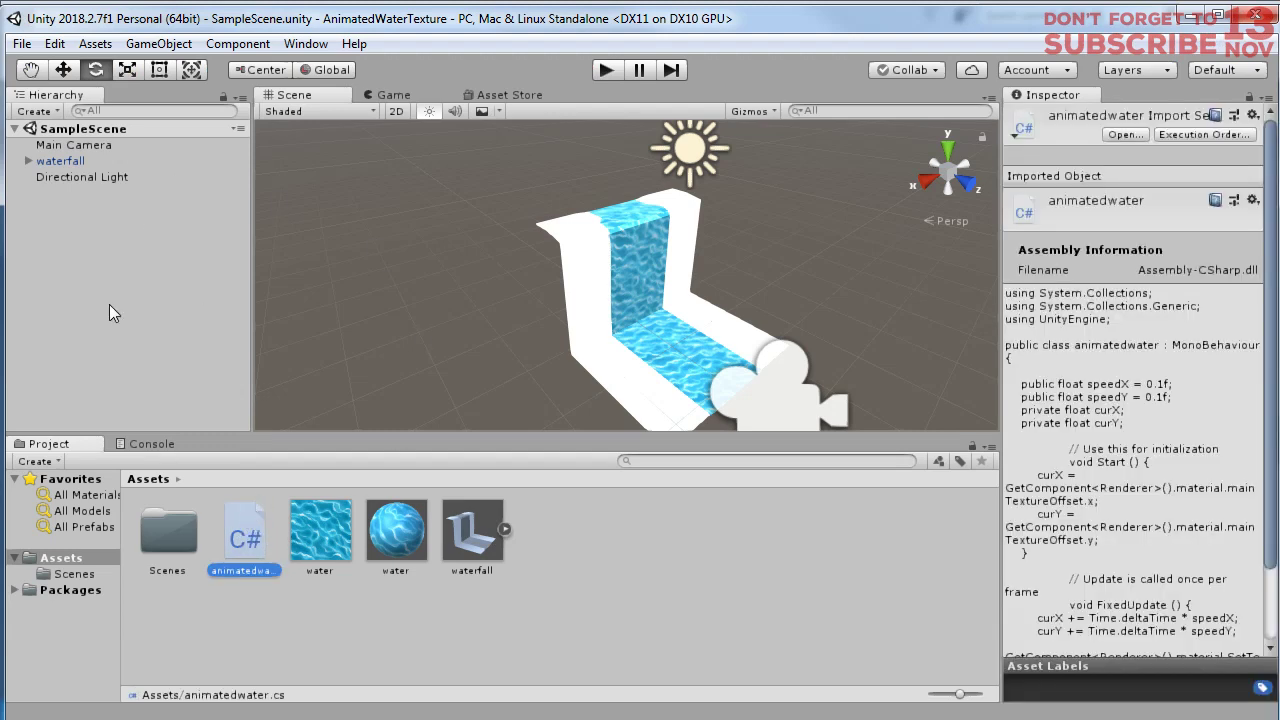
{"action": "left_click", "coordinate": [28, 160]}
{"action": "left_click", "coordinate": [84, 176]}
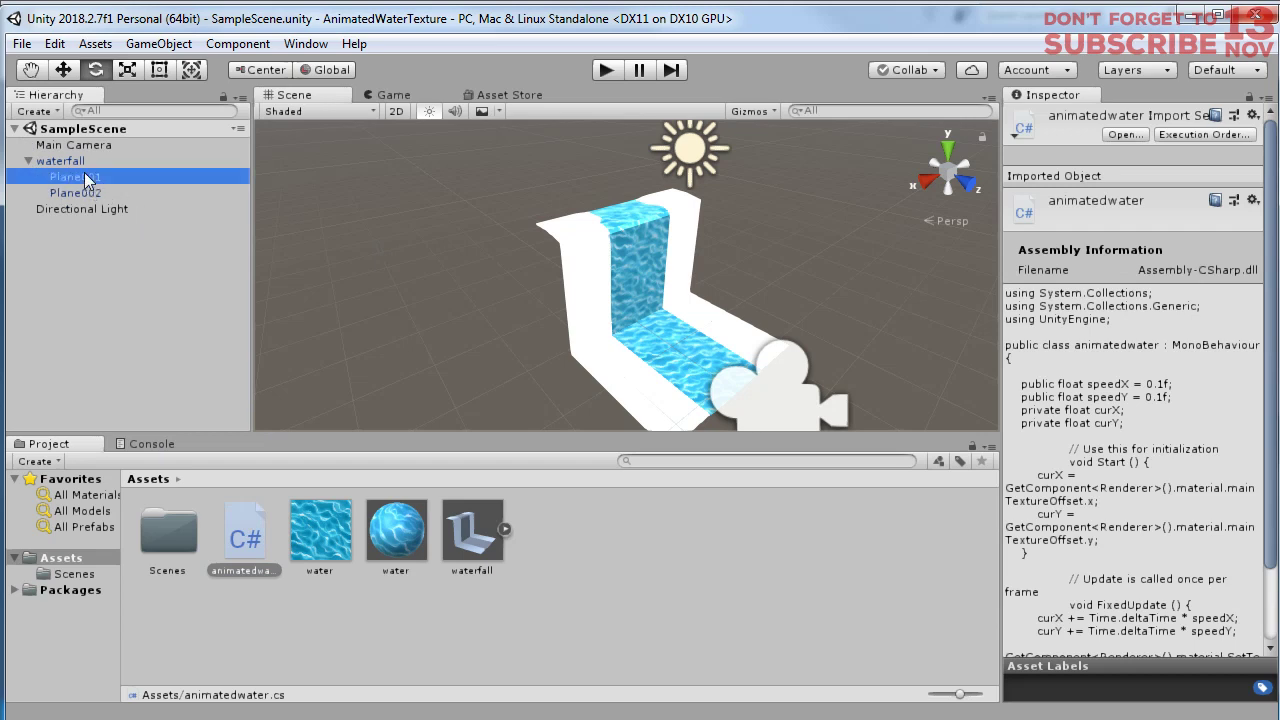
{"action": "left_click", "coordinate": [78, 190]}
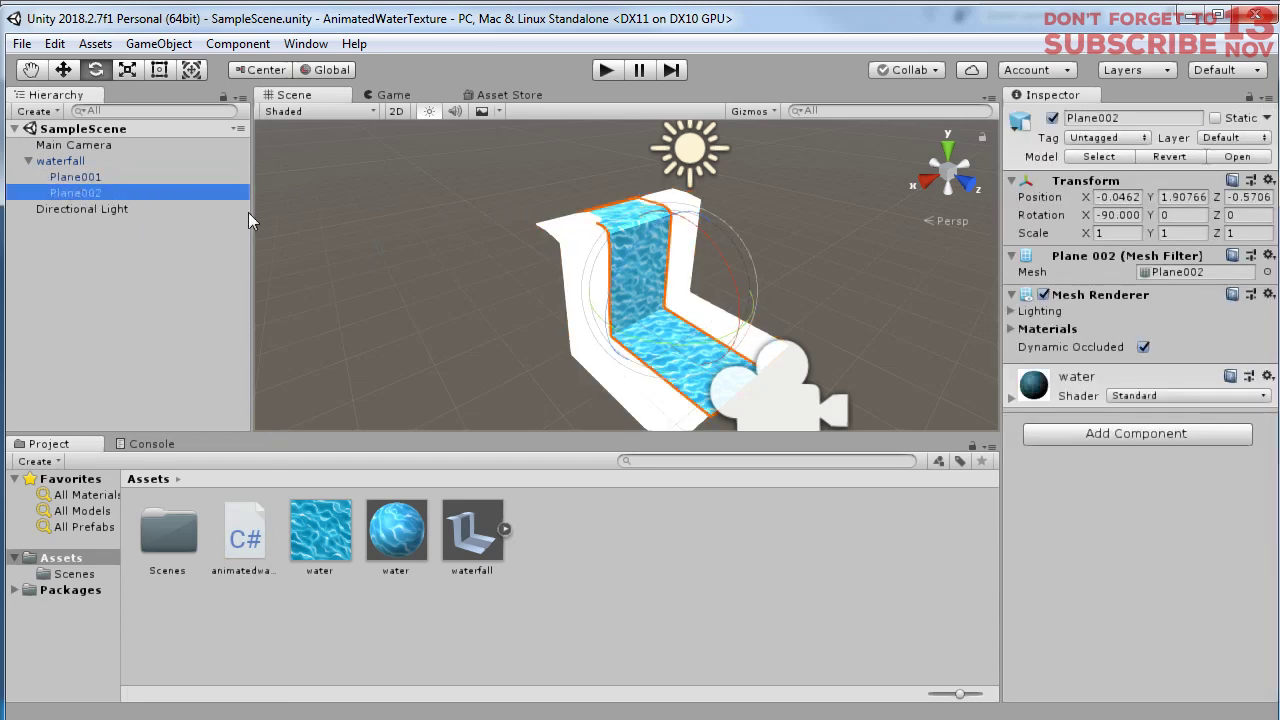
{"action": "left_click", "coordinate": [239, 537]}
{"action": "left_click_drag", "start_coordinate": [240, 540], "coordinate": [95, 201]}
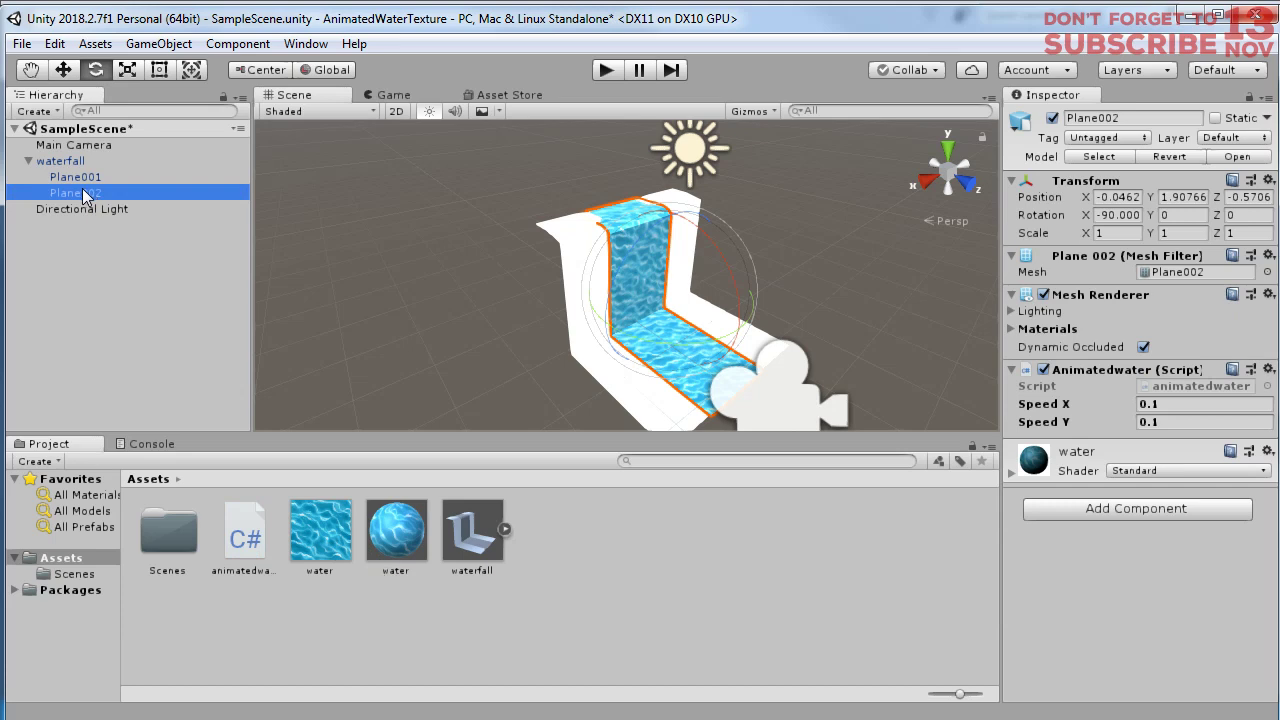
{"action": "key", "text": "ctrl+s"}
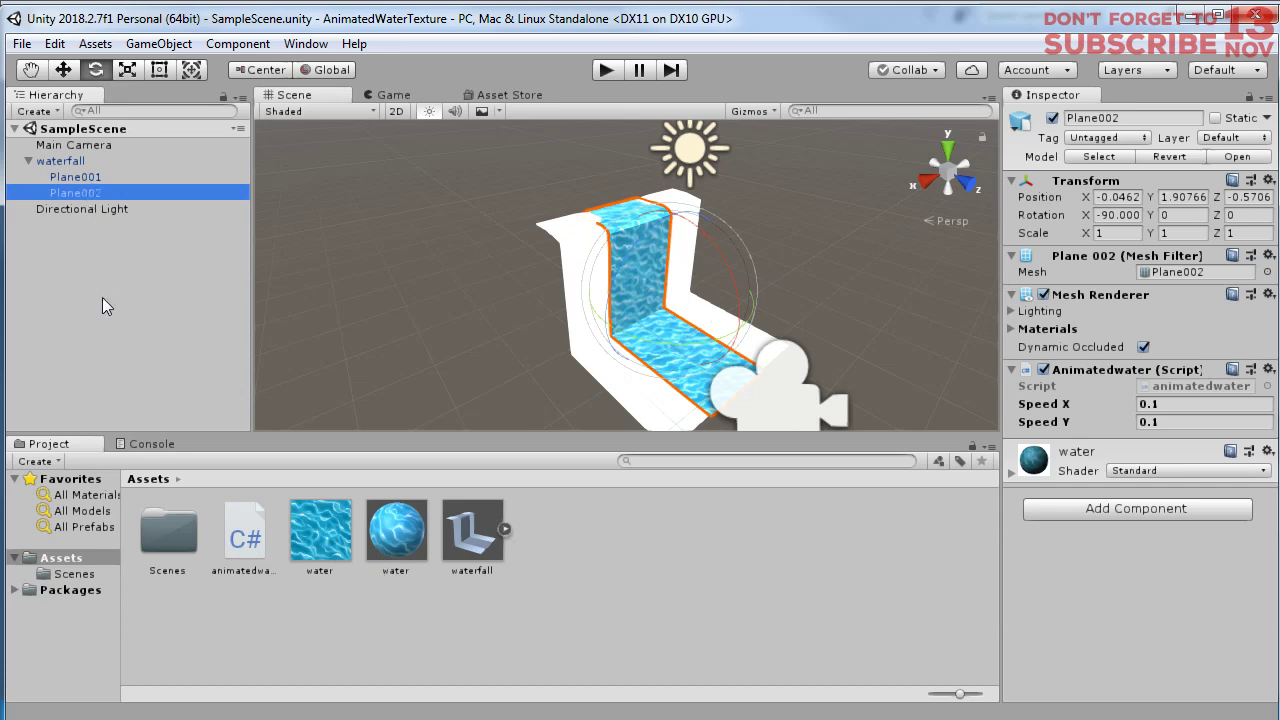
- Reframe the waterfall in the Scene view and start the scene in Play mode
{"action": "middle_click_drag", "start_coordinate": [700, 200], "coordinate": [603, 81]}
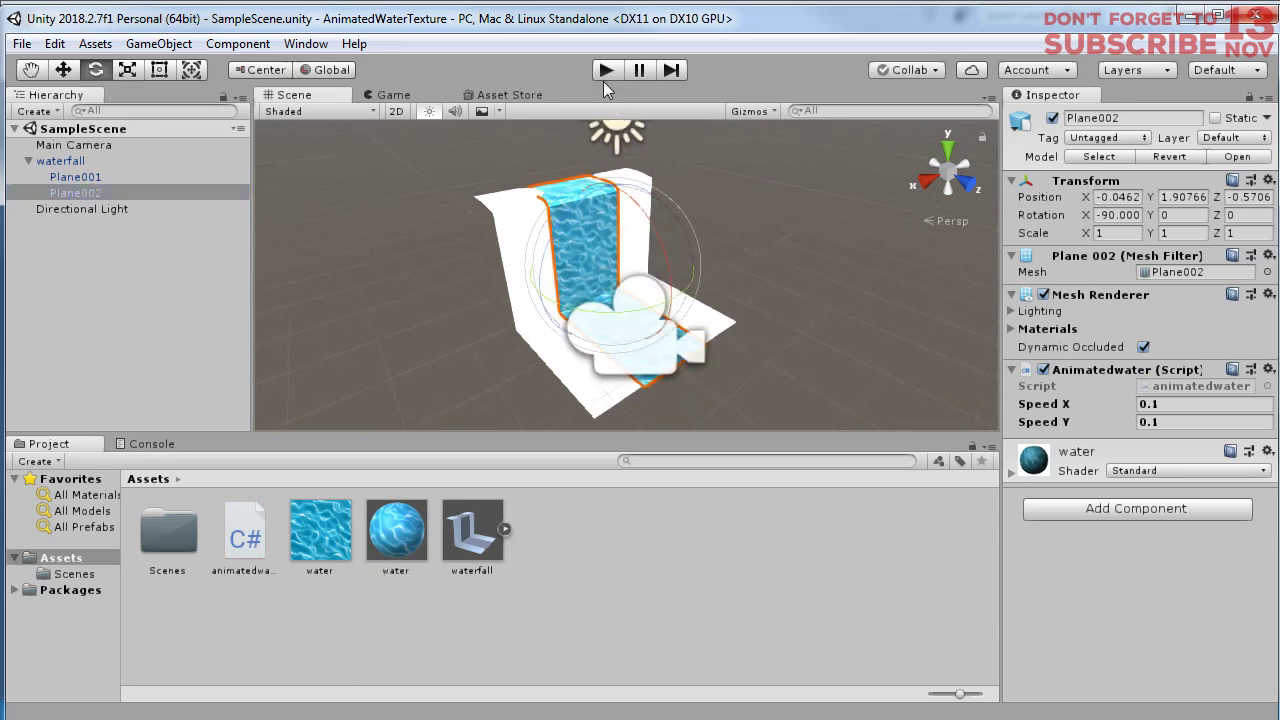
{"action": "left_click", "coordinate": [605, 70]}
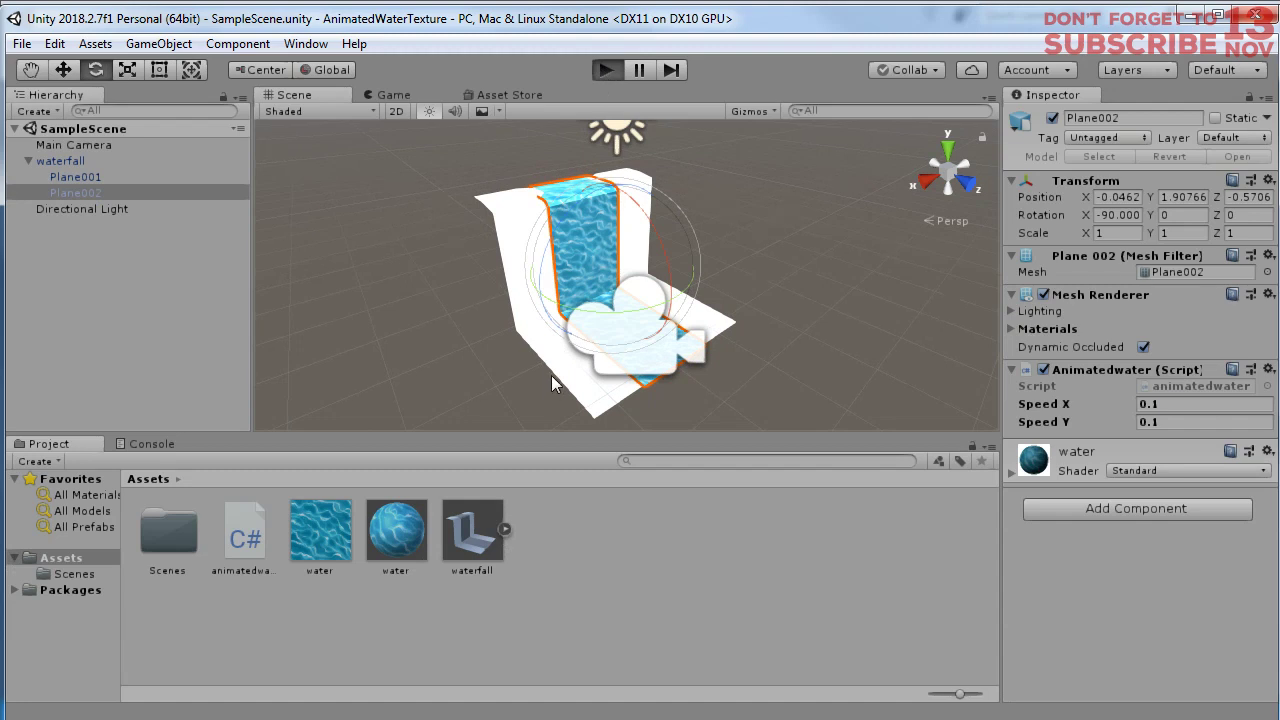
{"action": "key", "text": "ctrl+p"}
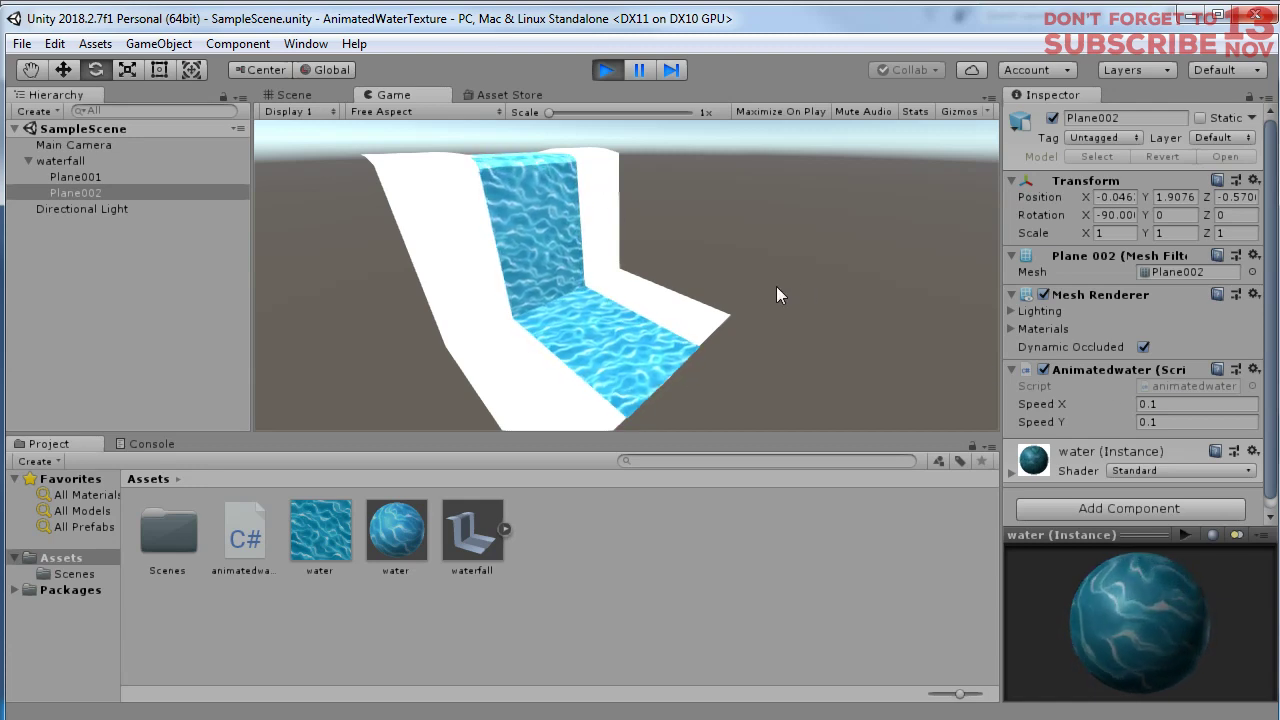
- Set the Animatedwater component's Speed X to 0 and Speed Y to 0.5
{"action": "left_click", "coordinate": [1138, 403]}
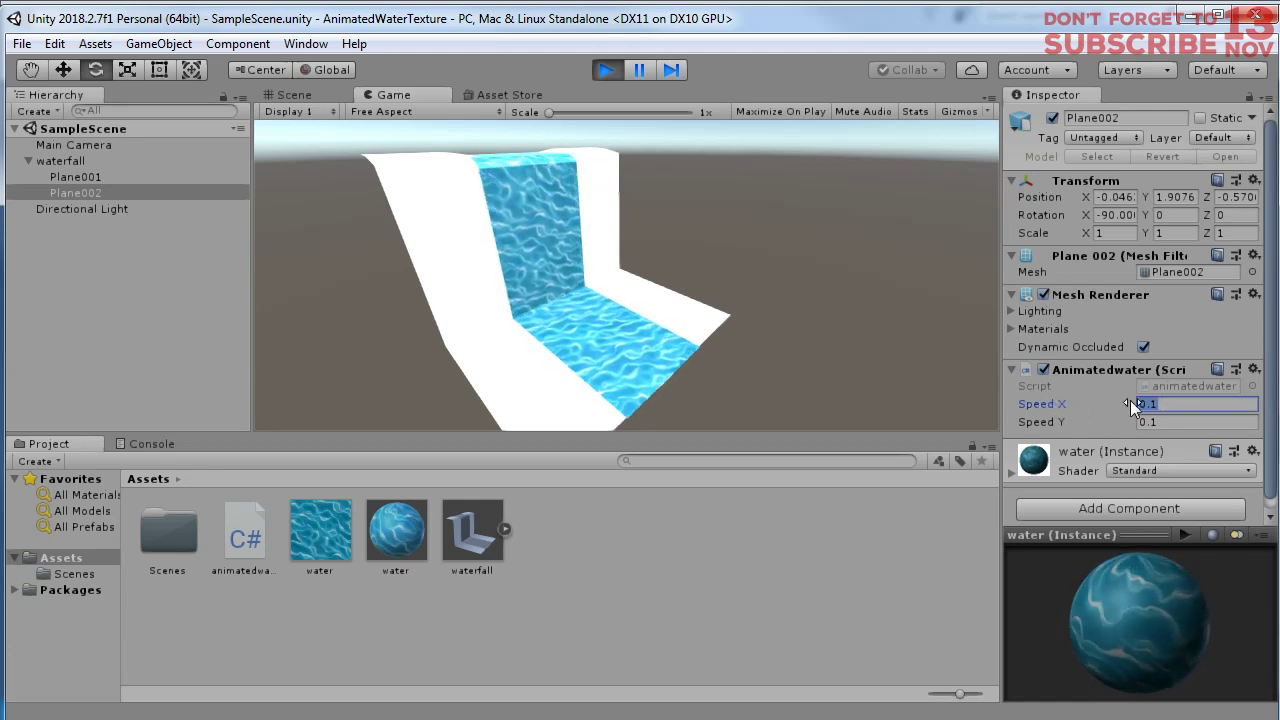
{"action": "type", "text": "0.1"}
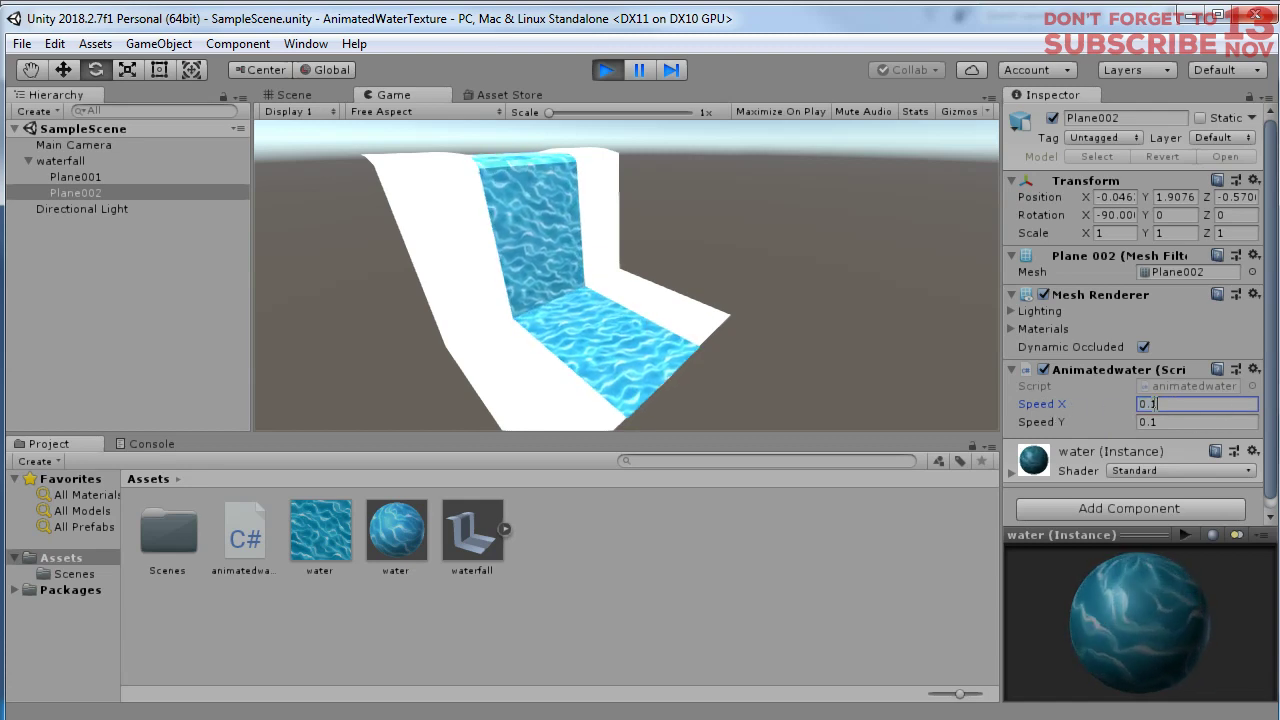
{"action": "key", "text": "BackSpace"}
{"action": "key", "text": "BackSpace"}
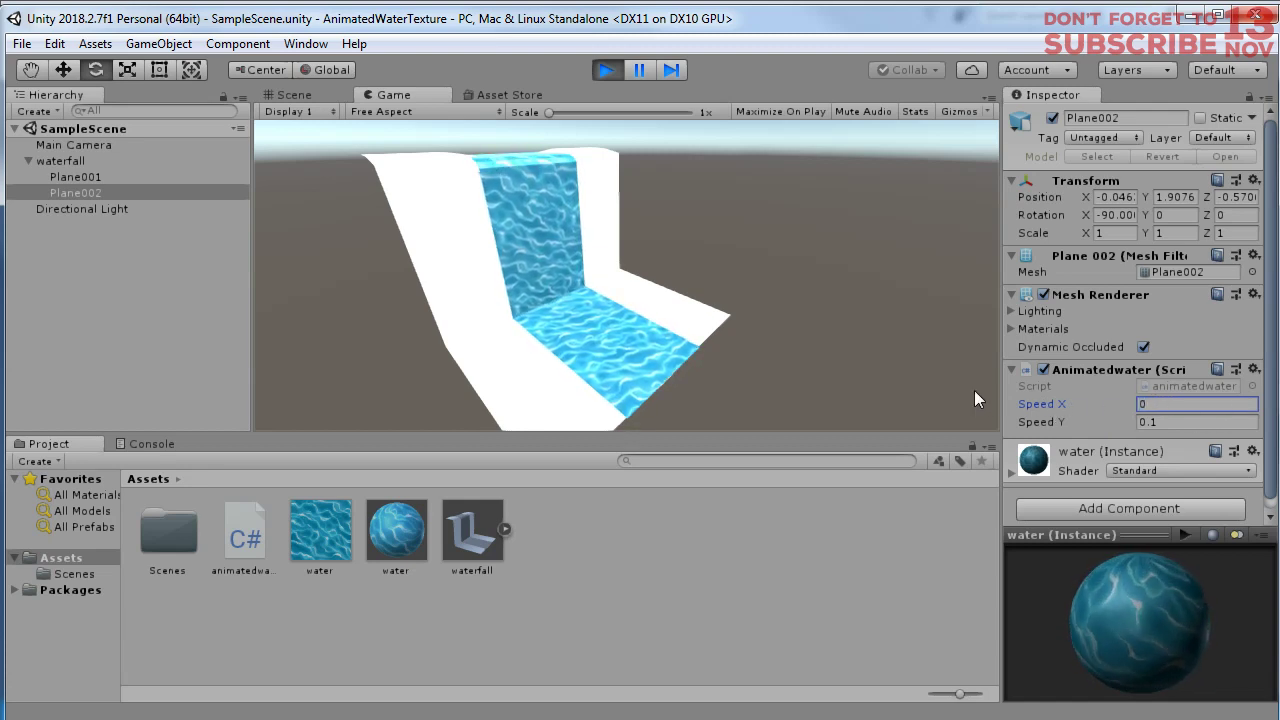
{"action": "left_click", "coordinate": [1152, 420]}
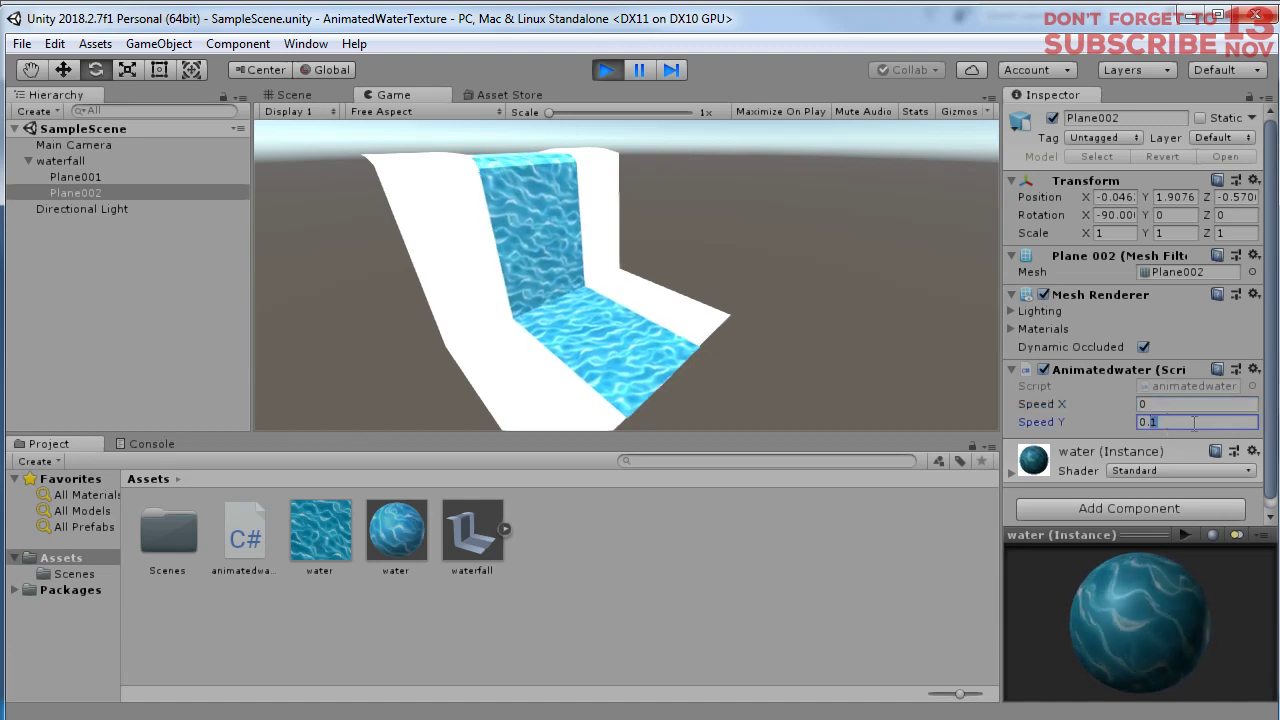
{"action": "left_click", "coordinate": [1153, 422]}
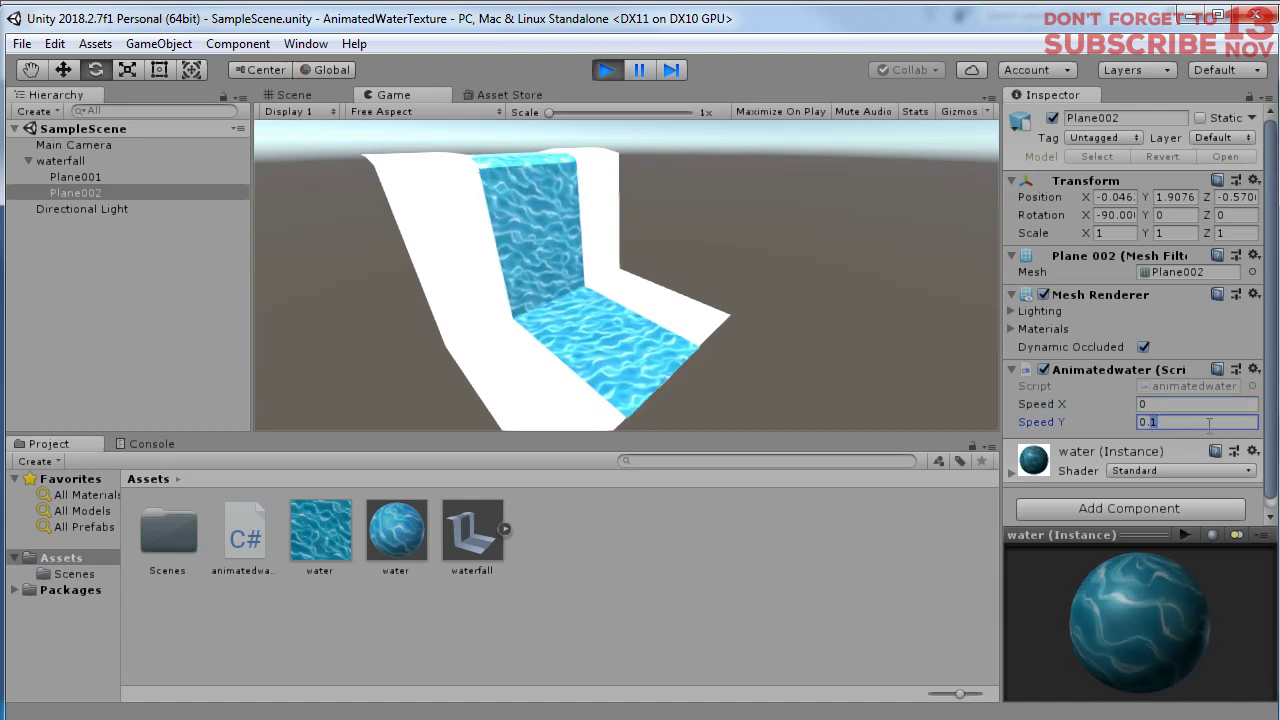
{"action": "type", "text": "5"}
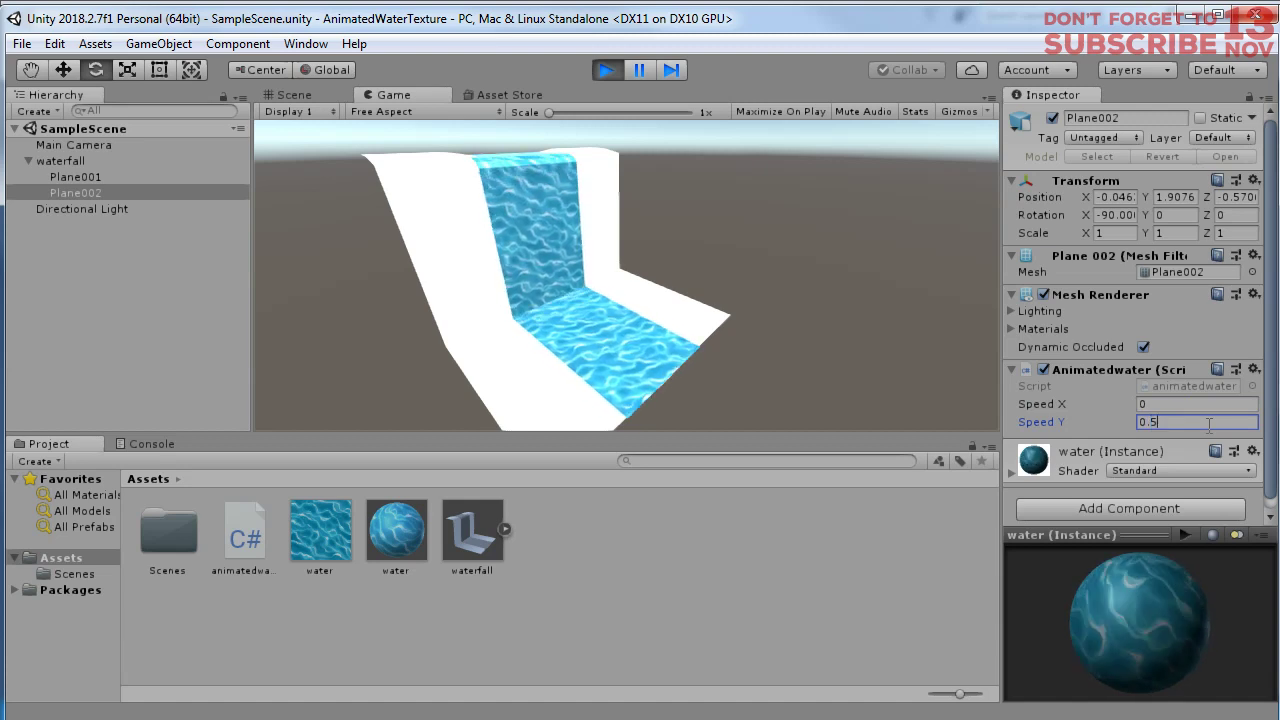